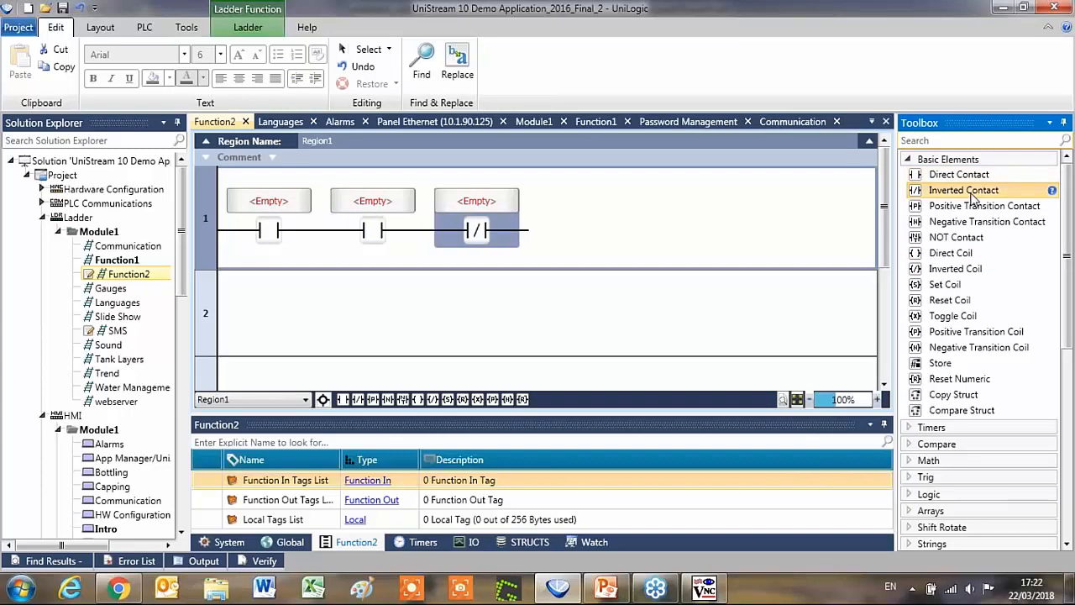
# Add a parallel branch around the inverted contact in rung 1, containing two Direct Contacts in series
pyautogui.moveTo(959, 175); pyautogui.dragTo(422, 274)
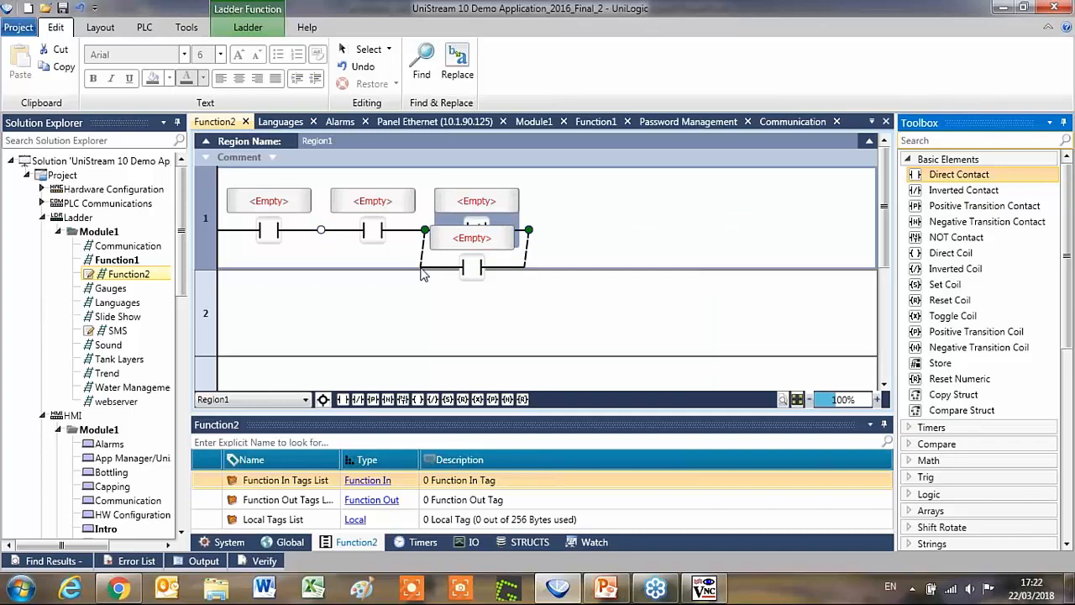
pyautogui.moveTo(422, 274); pyautogui.dragTo(422, 273)
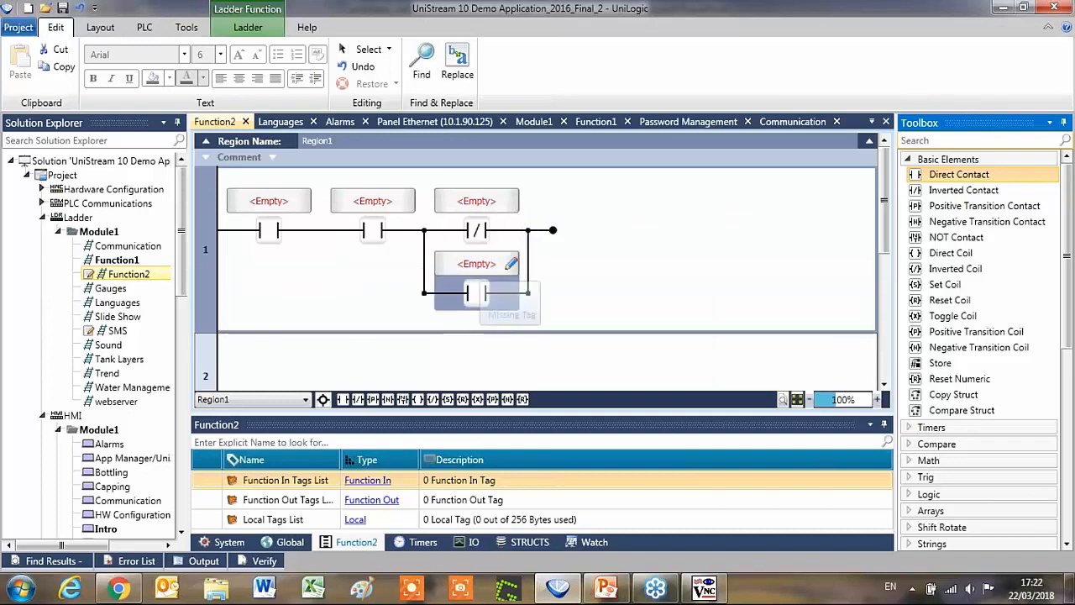
pyautogui.moveTo(957, 174); pyautogui.dragTo(435, 292)
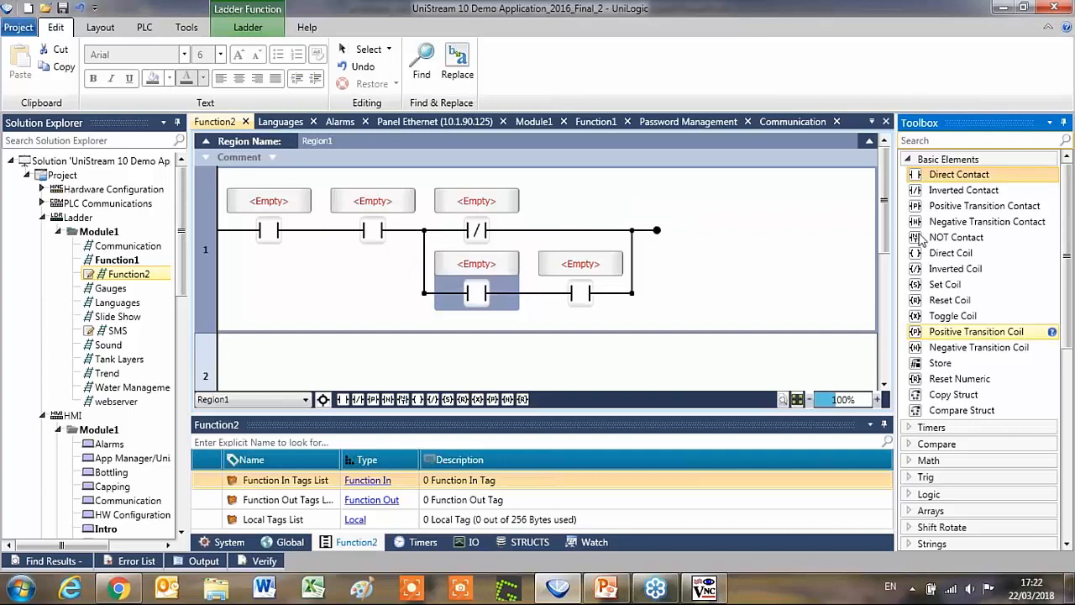
# Insert an Equal compare block between the first and second contacts of rung 1
pyautogui.click(941, 445)
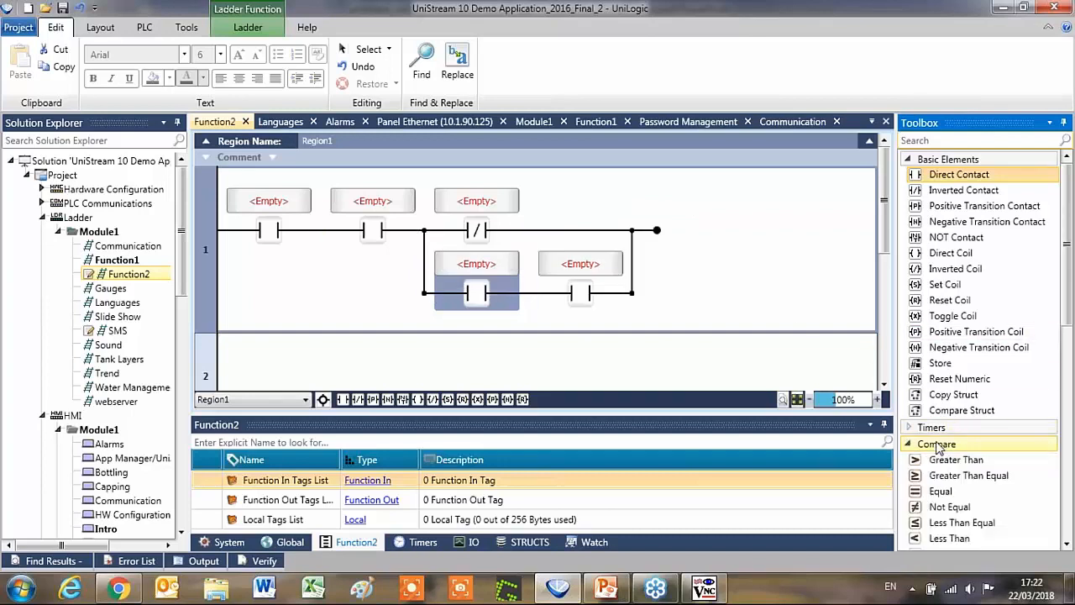
pyautogui.moveTo(960, 470); pyautogui.dragTo(312, 238)
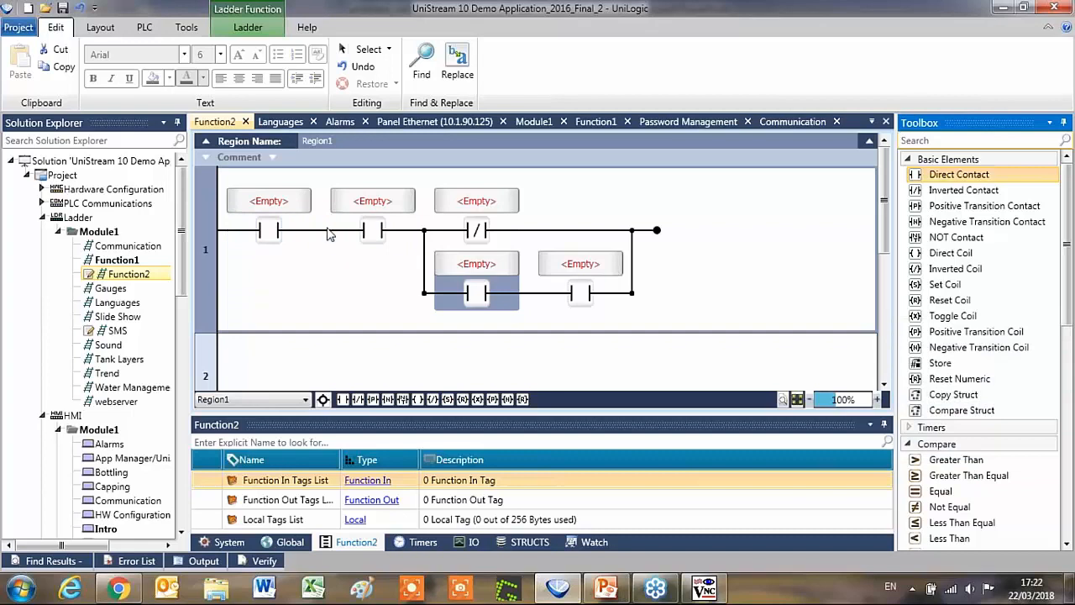
pyautogui.click(952, 494)
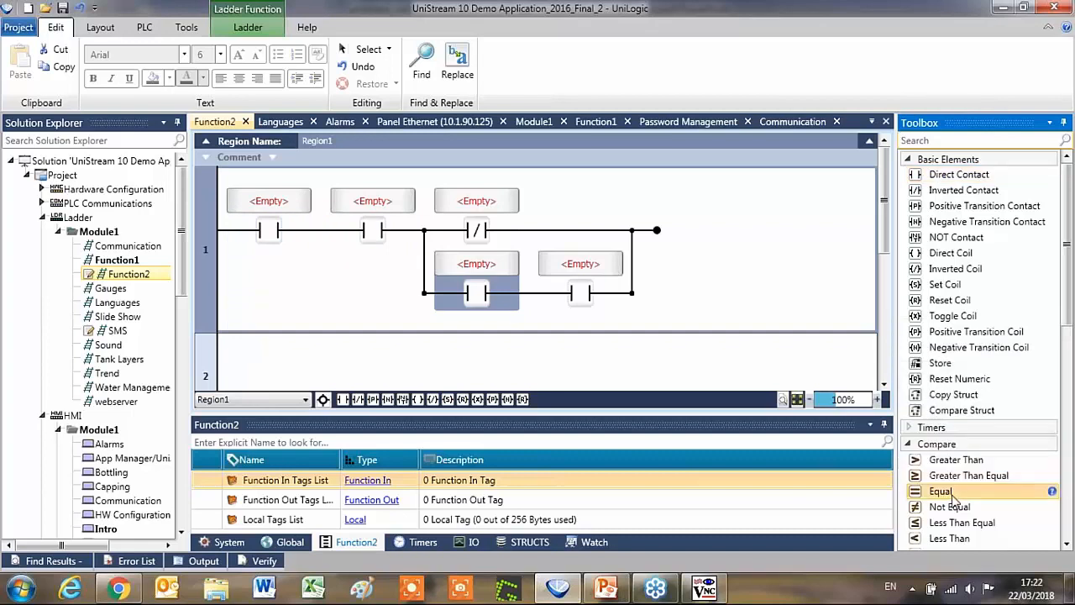
pyautogui.moveTo(952, 497); pyautogui.dragTo(320, 239)
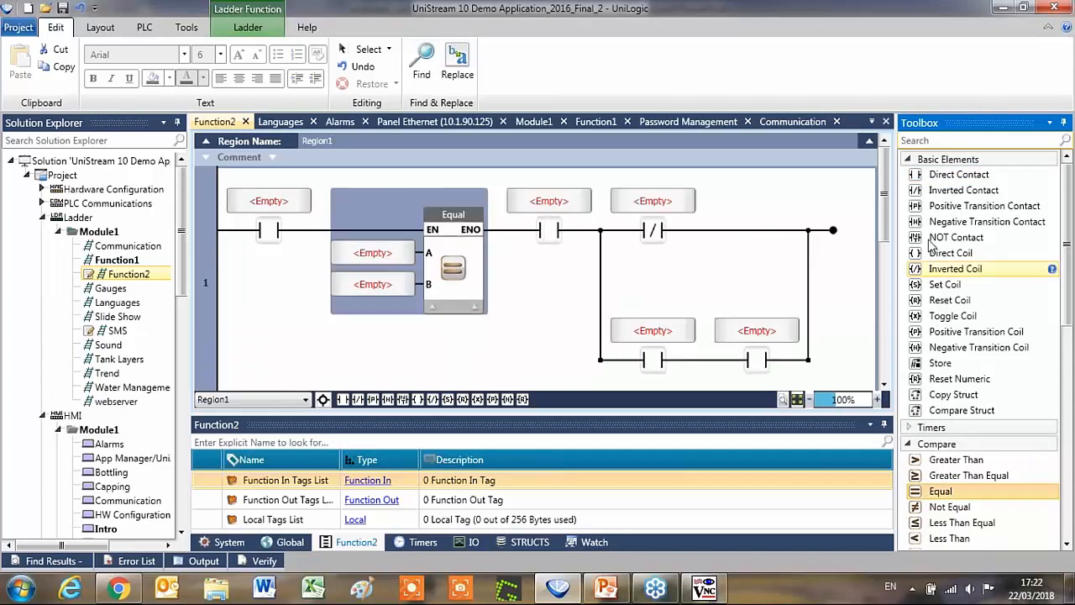
# Add a Direct Coil at the end of rung 1 and assign the tag ac to the rung's first contact
pyautogui.moveTo(950, 252); pyautogui.dragTo(825, 240)
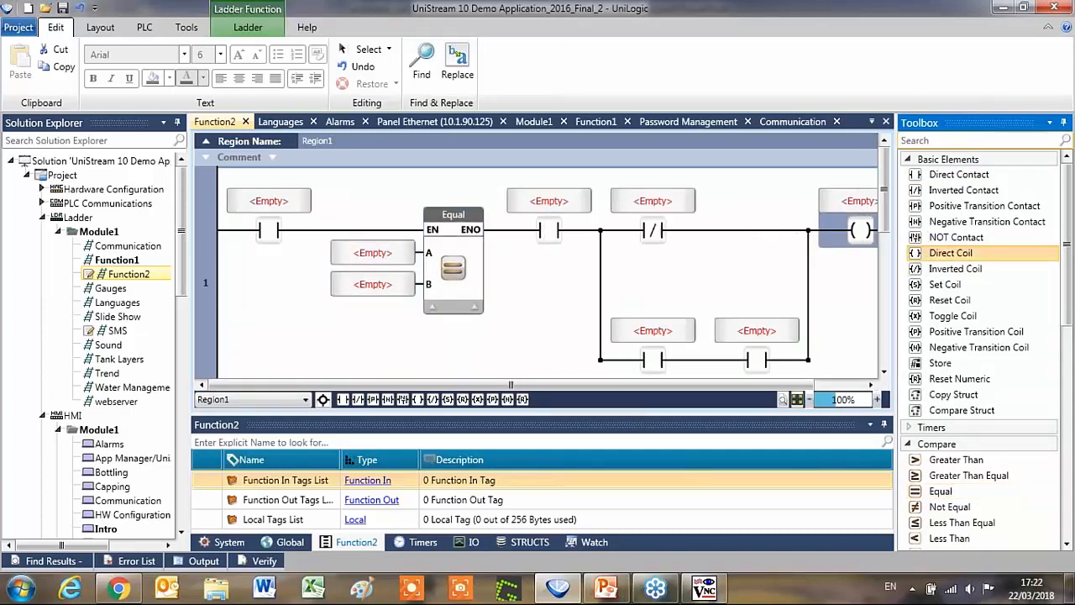
pyautogui.moveTo(628, 411); pyautogui.dragTo(628, 429)
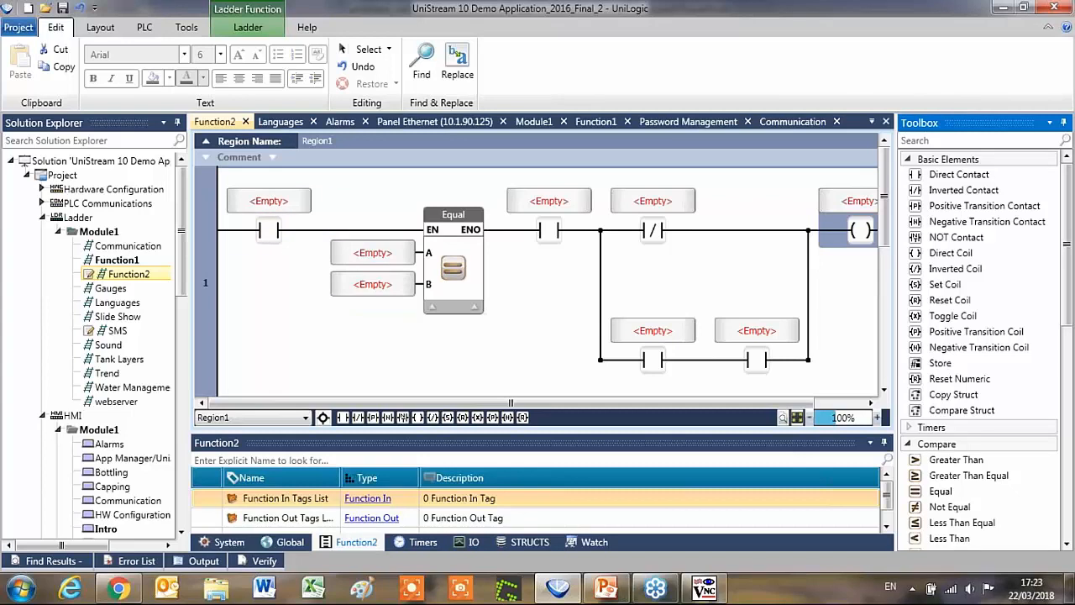
pyautogui.click(261, 201)
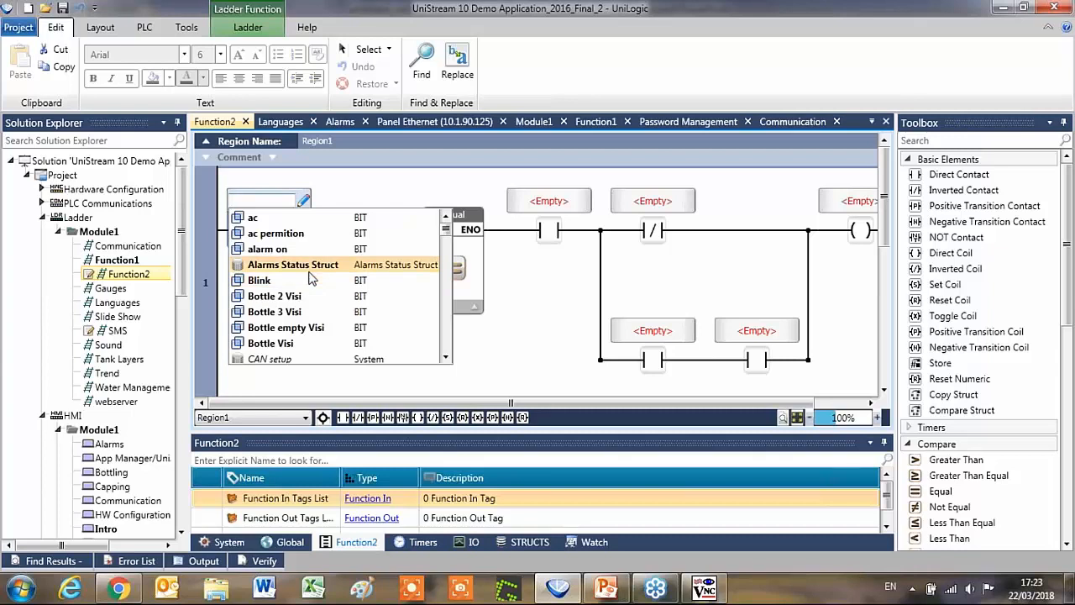
pyautogui.click(264, 222)
# Search the available tags for "bottle" for the contact that follows the Equal block
pyautogui.click(544, 217)
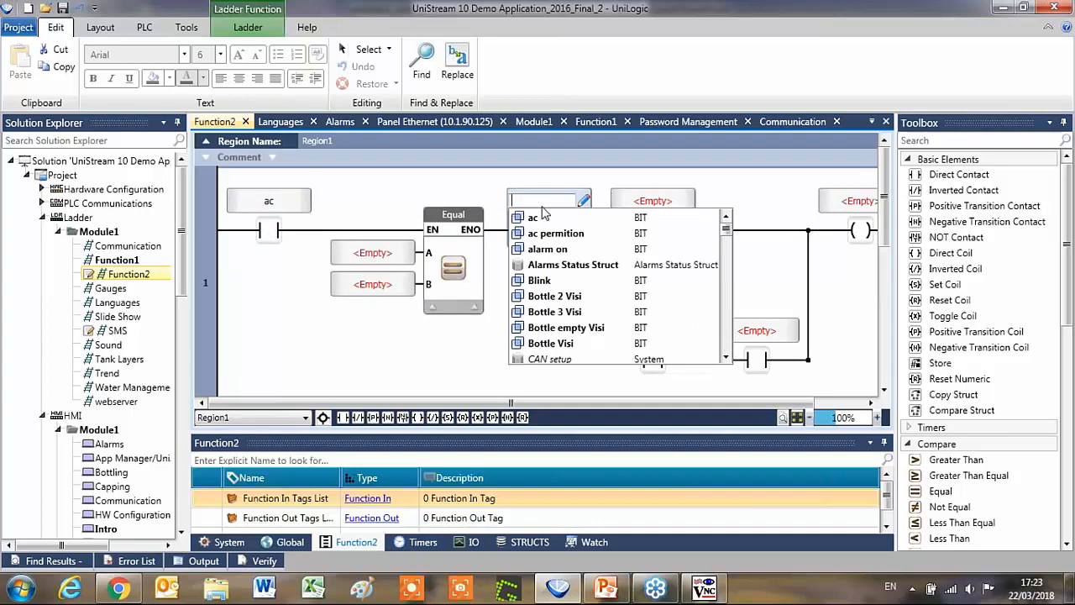
pyautogui.write('b')
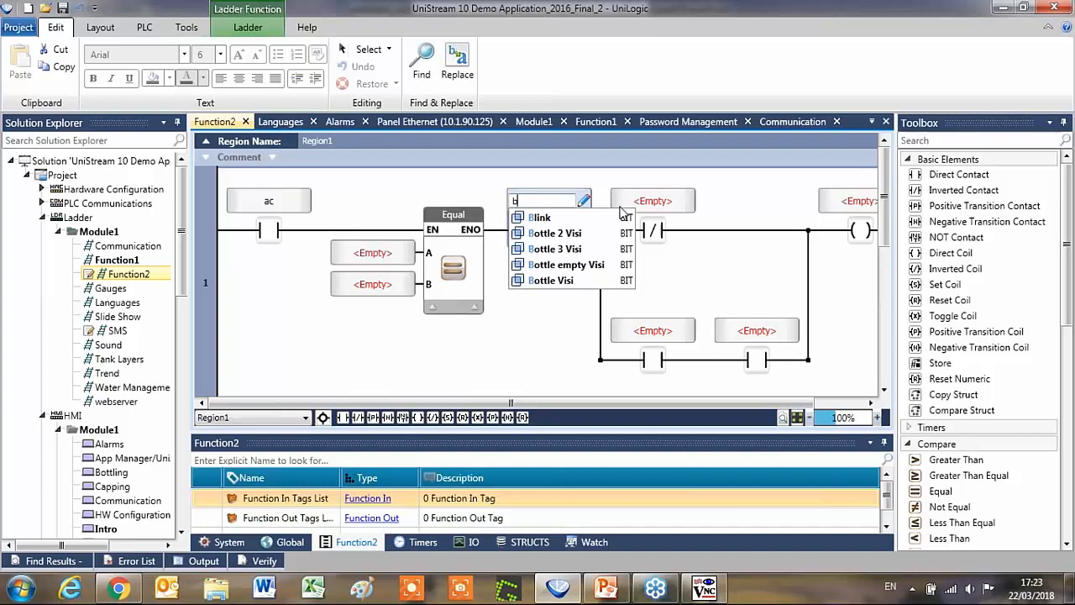
pyautogui.write('o')
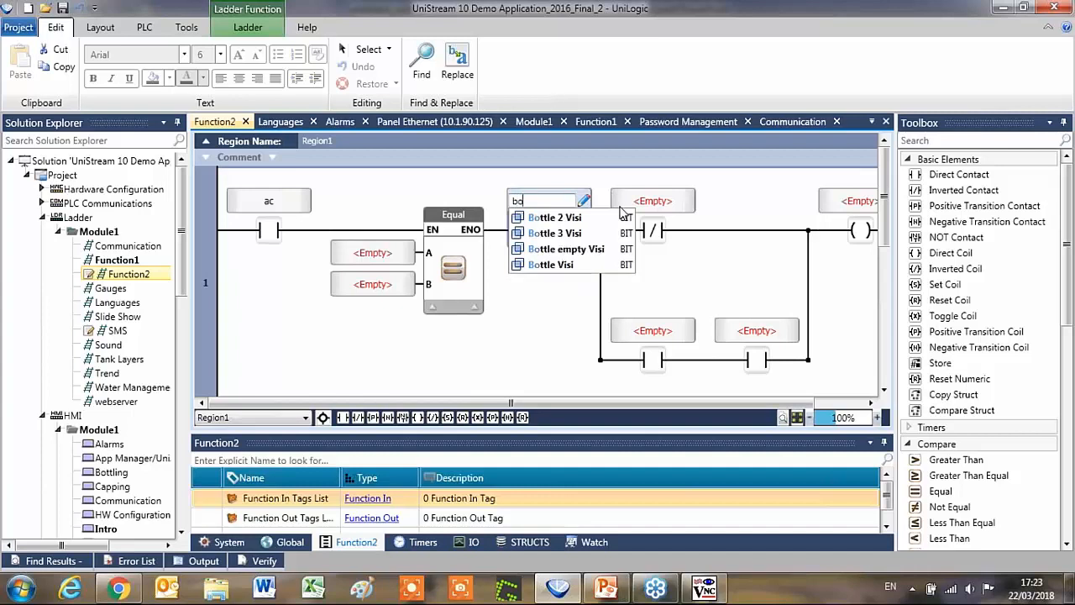
pyautogui.write('ttle')
pyautogui.click(552, 301)
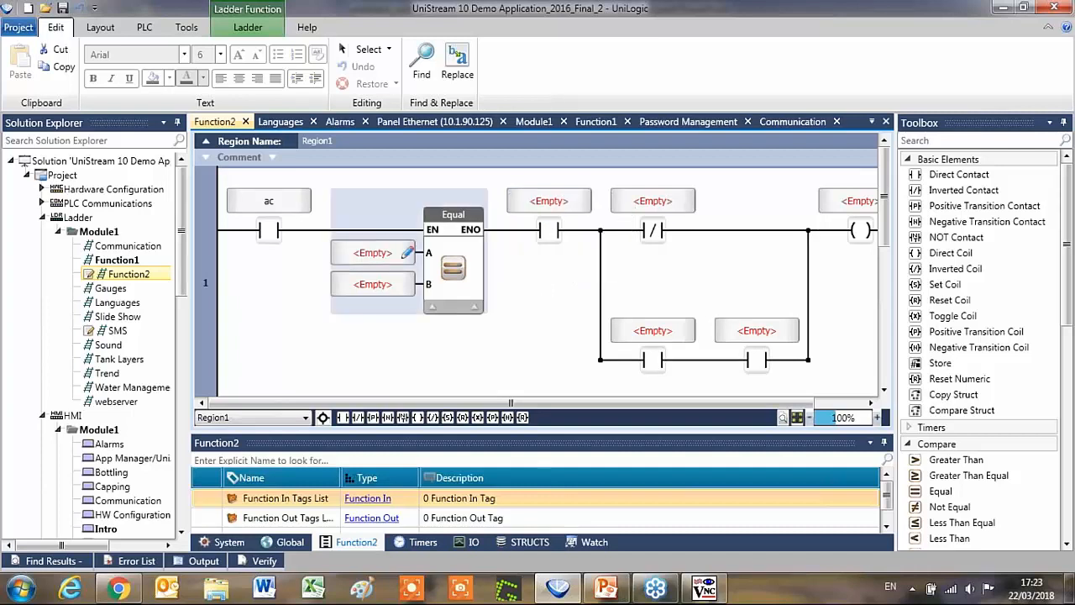
# Browse the tags available for input A of the Equal block
pyautogui.click(376, 248)
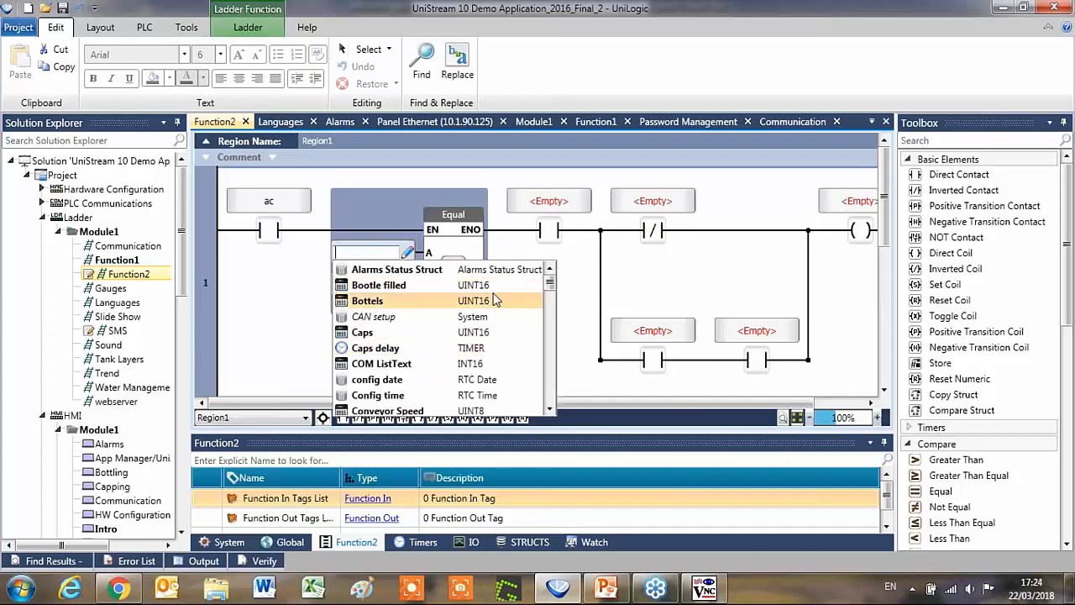
pyautogui.scroll(-1, 496, 300)
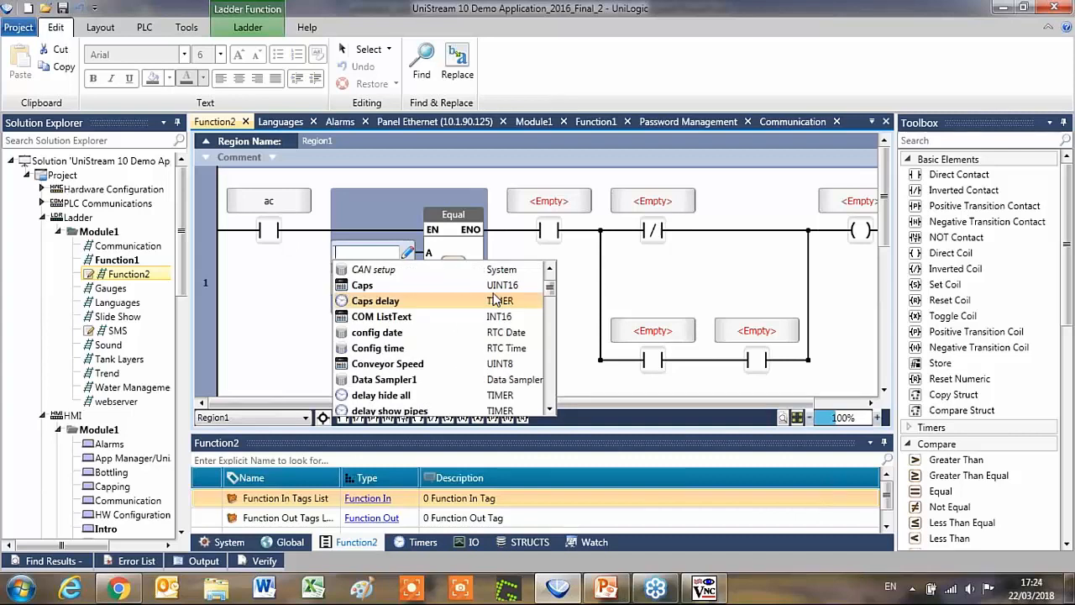
pyautogui.moveTo(650, 403); pyautogui.dragTo(618, 403)
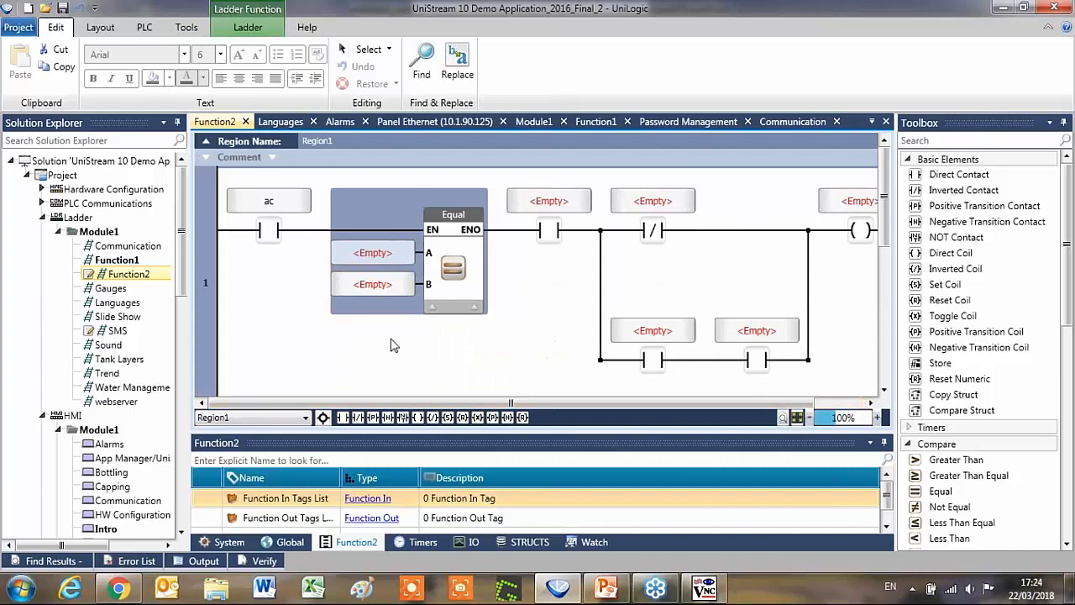
# Collapse the Basic Elements and Compare groups and review the full list of ladder element categories
pyautogui.scroll(-2, 415, 334)
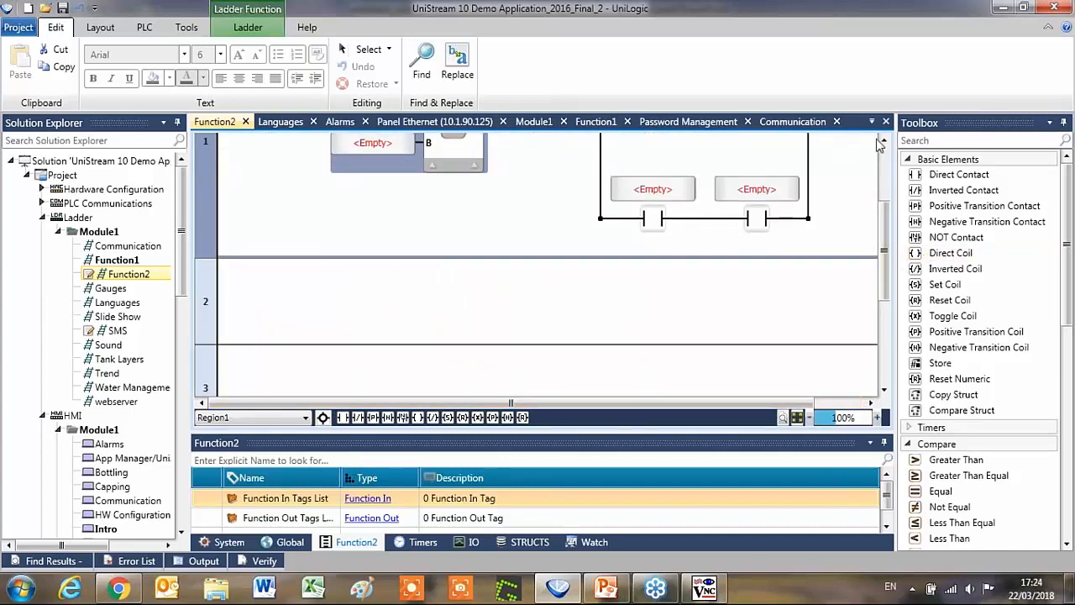
pyautogui.click(906, 161)
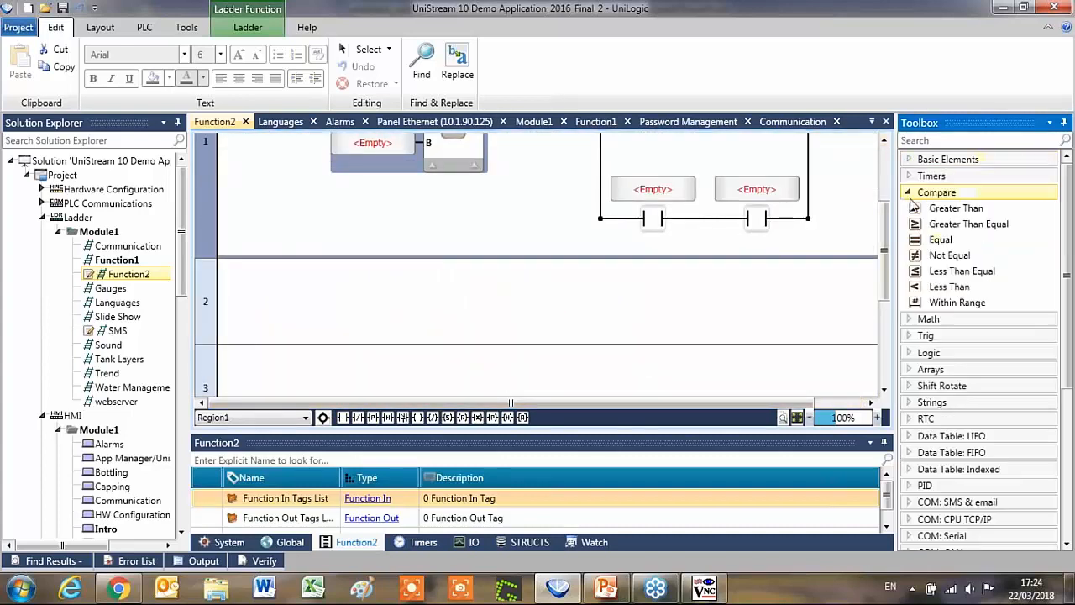
pyautogui.click(907, 193)
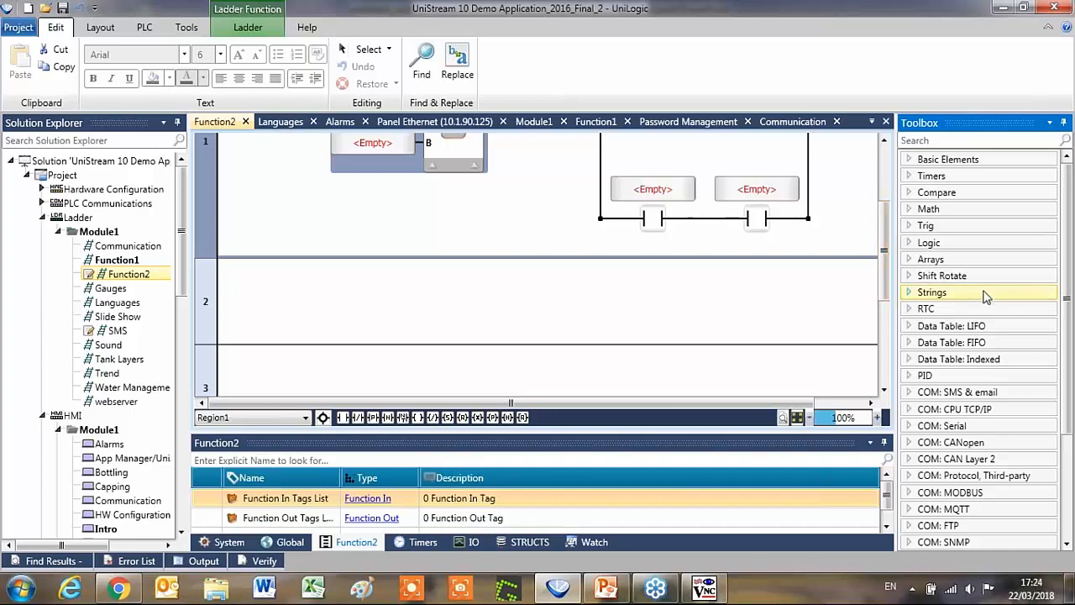
pyautogui.scroll(3, 875, 279)
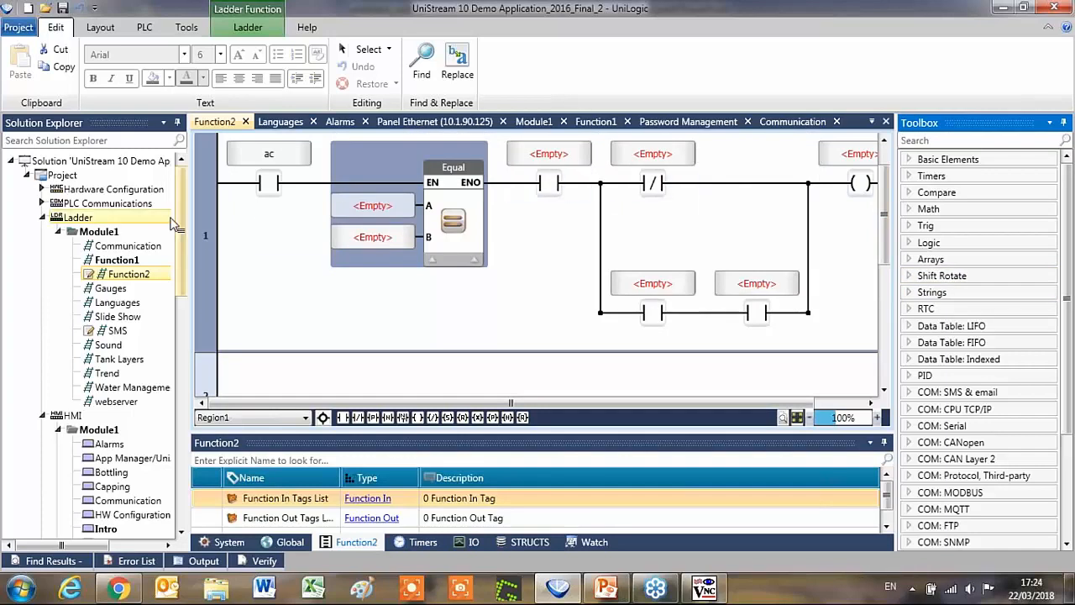
# Add a new screen to Module1 of the HMI
pyautogui.moveTo(185, 218); pyautogui.dragTo(186, 277)
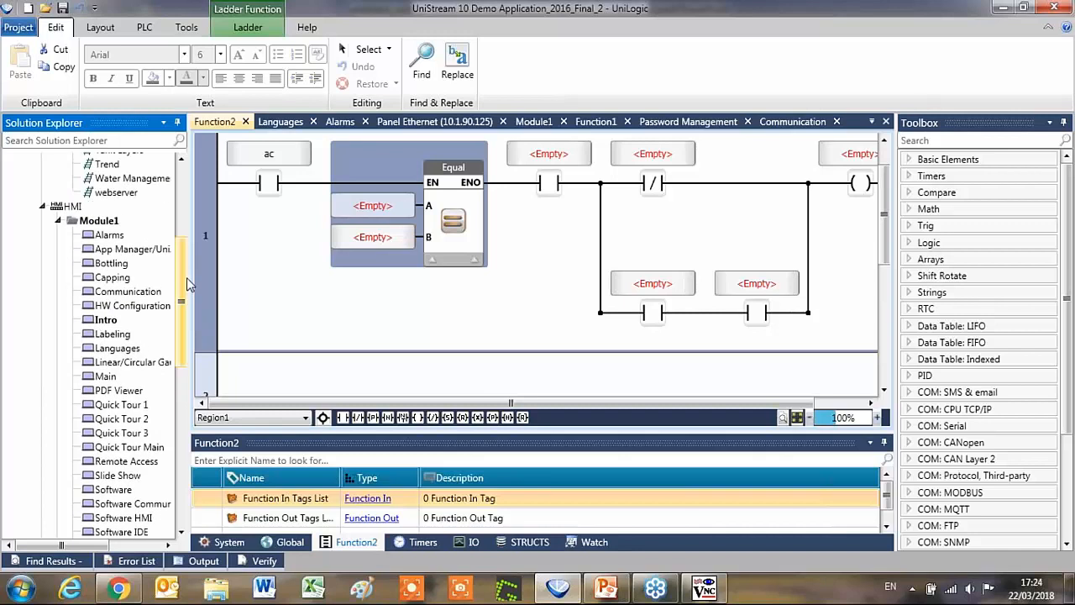
pyautogui.rightClick(112, 223)
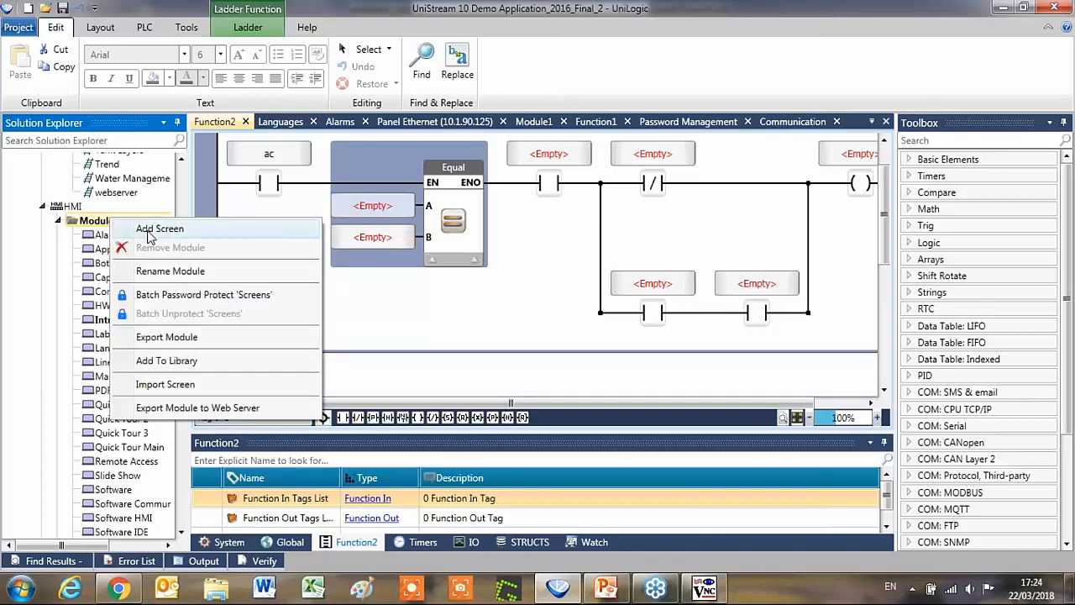
pyautogui.click(159, 228)
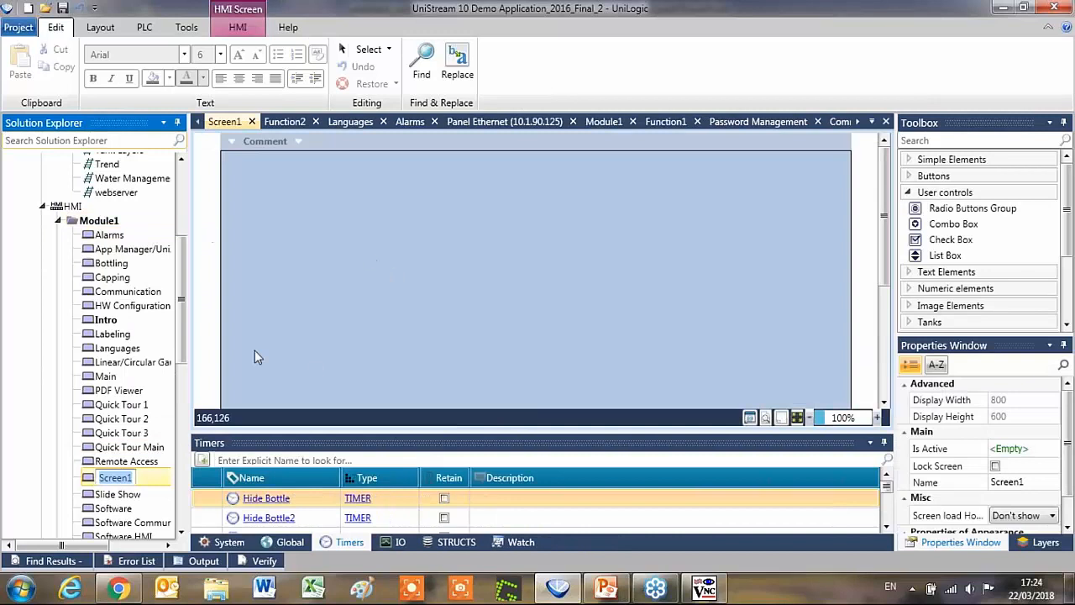
# Place three Button elements on Screen1 and arrange them in one row, with Button1 to the right of Button3
pyautogui.click(910, 194)
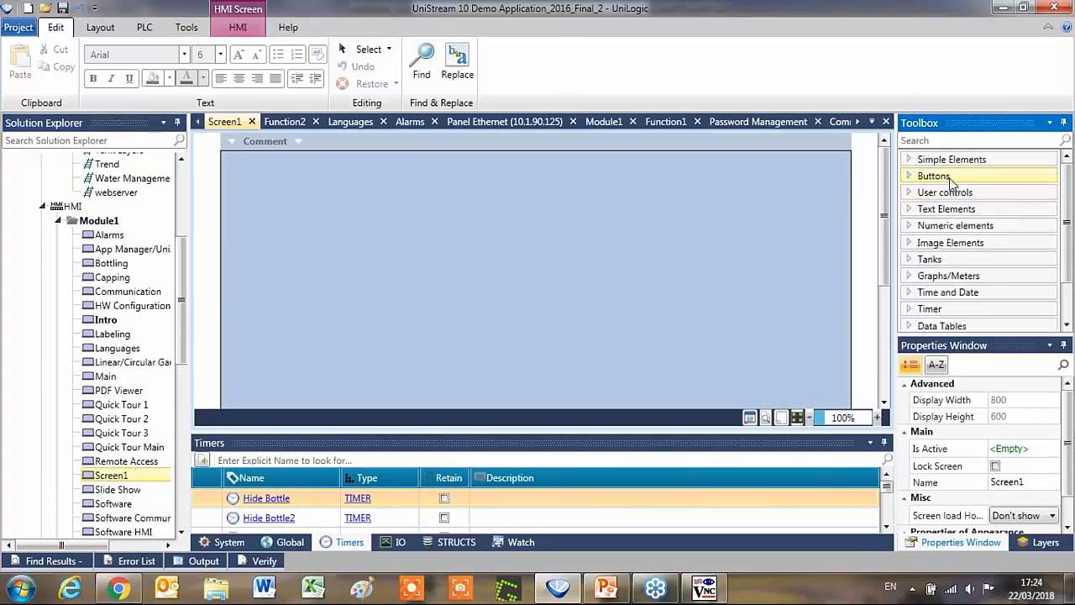
pyautogui.click(951, 178)
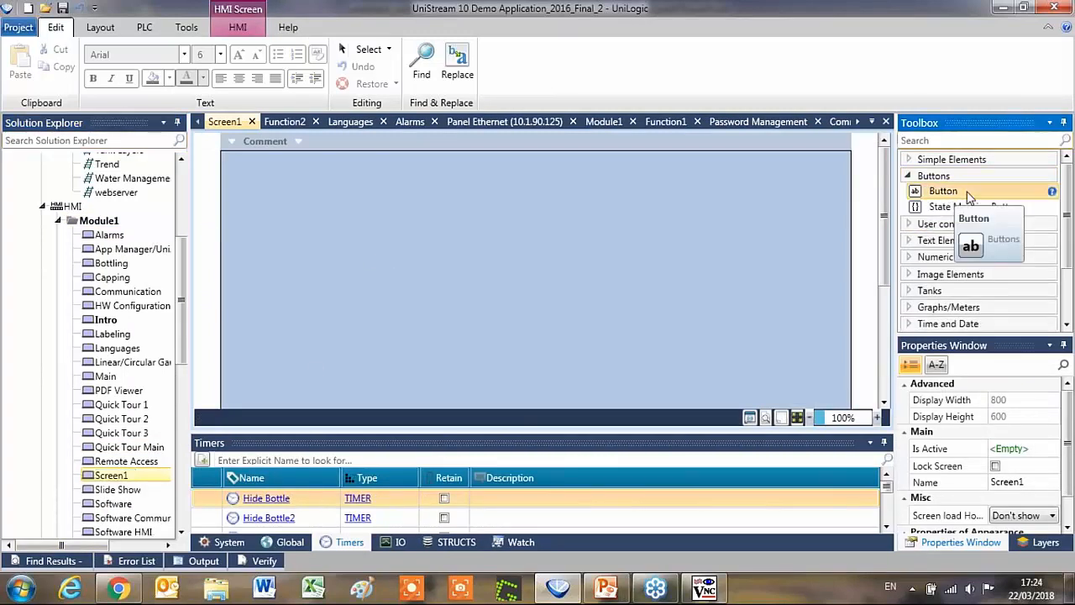
pyautogui.doubleClick(965, 193)
pyautogui.doubleClick(965, 193)
pyautogui.moveTo(965, 193); pyautogui.dragTo(409, 206)
pyautogui.moveTo(318, 196); pyautogui.dragTo(680, 235)
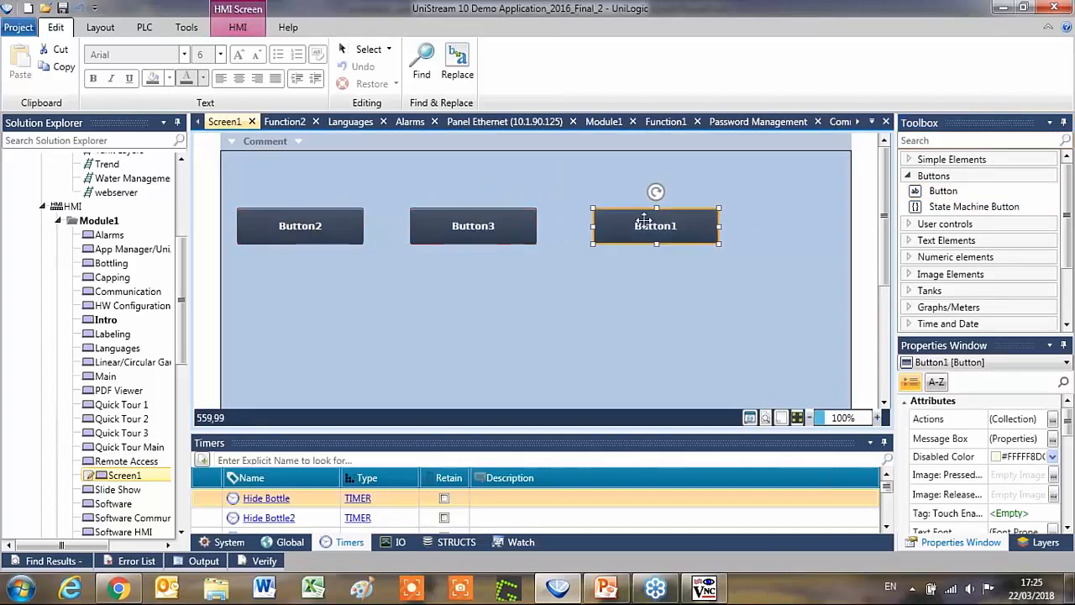
# Rotate Button1 clockwise to a steep diagonal and increase its height
pyautogui.moveTo(656, 192)
pyautogui.mouseDown()
pyautogui.moveTo(672, 192)
pyautogui.moveTo(689, 235)
pyautogui.moveTo(614, 227)
pyautogui.moveTo(586, 173)
pyautogui.moveTo(709, 197)
pyautogui.moveTo(619, 211)
pyautogui.moveTo(657, 190)
pyautogui.moveTo(690, 226)
pyautogui.moveTo(624, 243)
pyautogui.moveTo(650, 192)
pyautogui.mouseUp()
pyautogui.click(651, 263)
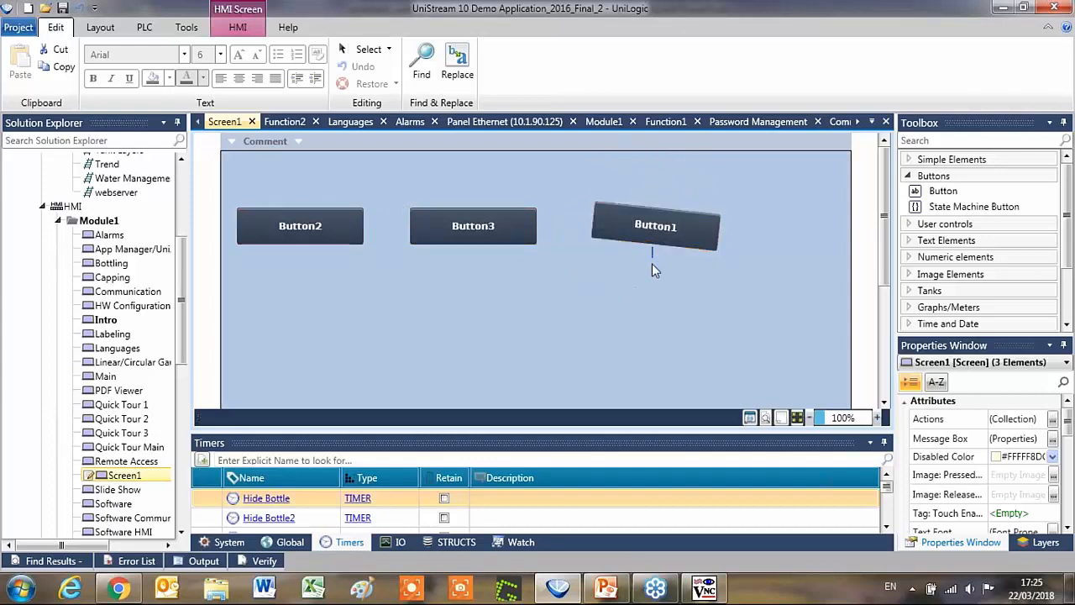
pyautogui.click(655, 238)
pyautogui.moveTo(655, 245); pyautogui.dragTo(650, 275)
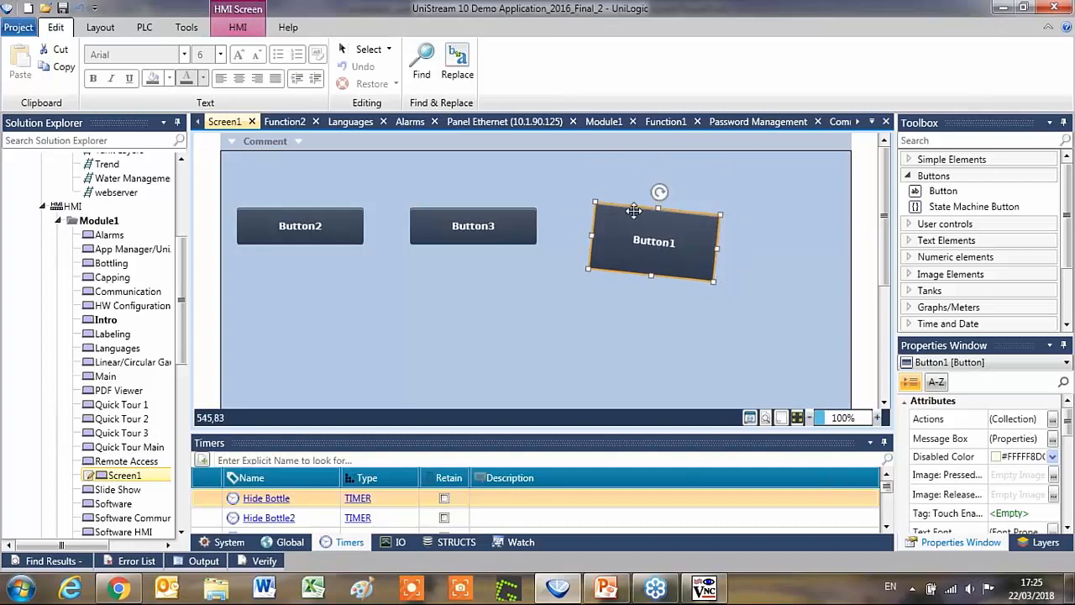
pyautogui.moveTo(659, 192); pyautogui.dragTo(688, 205)
# Rotate Button3 counter-clockwise to a diagonal, and move Button3 and Button2 so that they overlap Button1
pyautogui.click(502, 223)
pyautogui.moveTo(474, 191); pyautogui.dragTo(648, 256)
pyautogui.click(313, 227)
pyautogui.moveTo(313, 227); pyautogui.dragTo(660, 250)
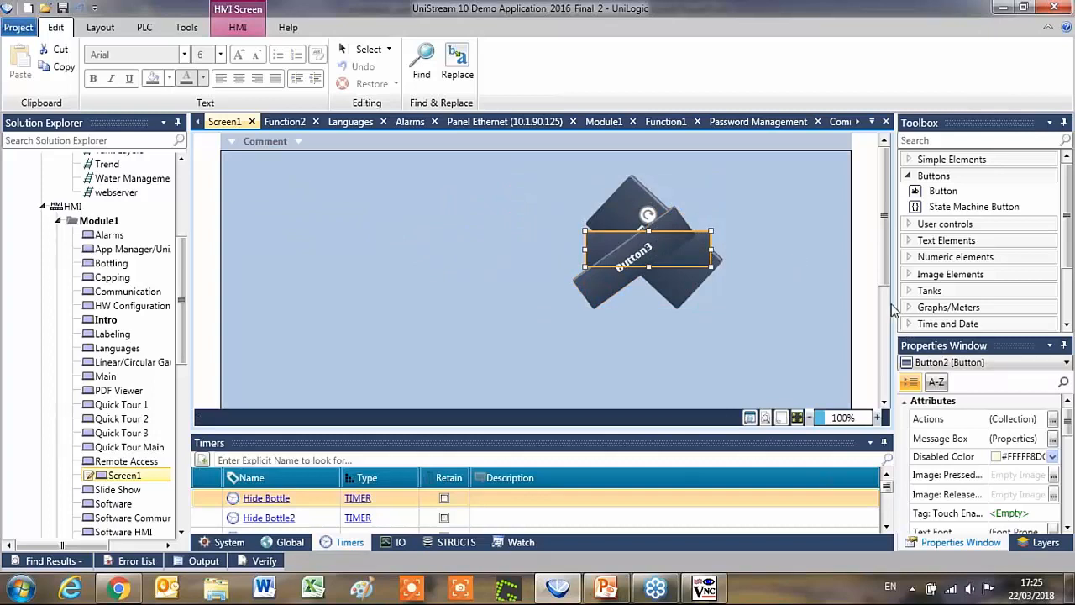
# Place a Circular Gauge from the Graphs/Meters elements at about 30,10 on Screen1, beside the overlapping buttons
pyautogui.moveTo(895, 308); pyautogui.dragTo(852, 299)
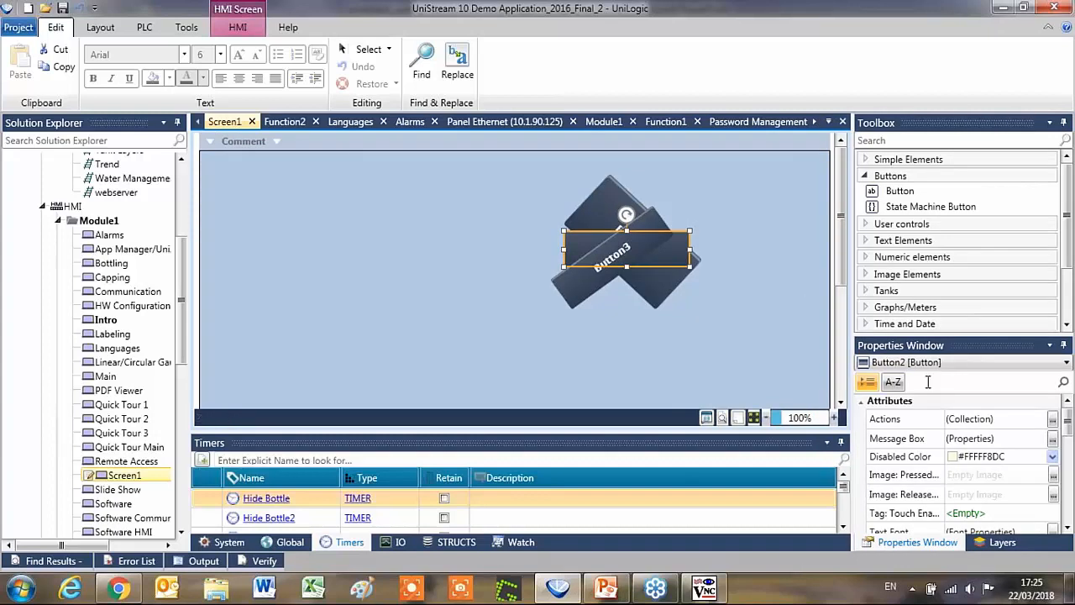
pyautogui.scroll(-1, 934, 407)
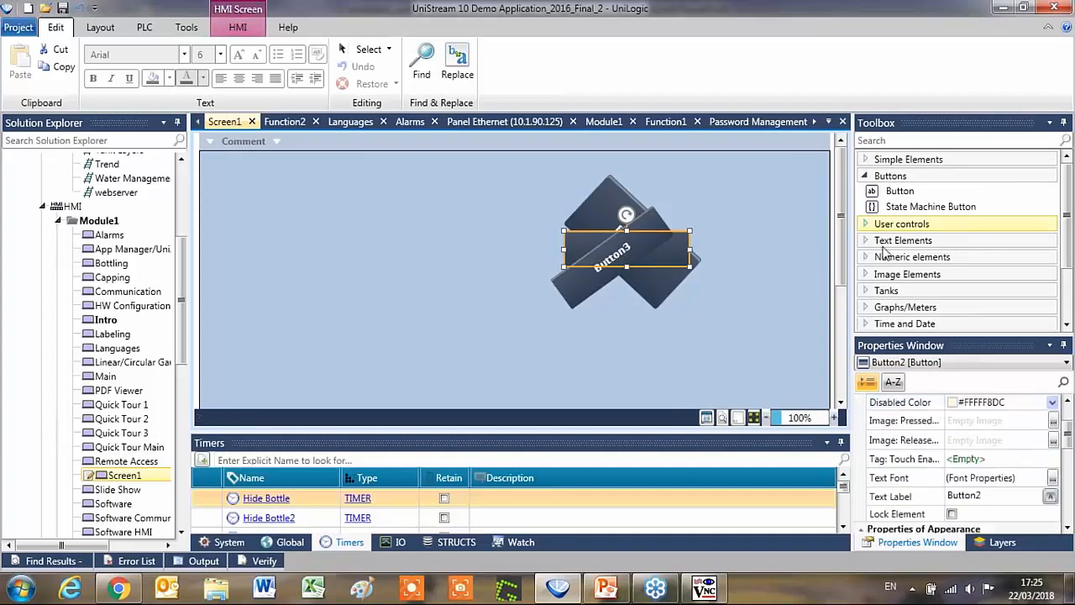
pyautogui.click(940, 306)
pyautogui.click(940, 308)
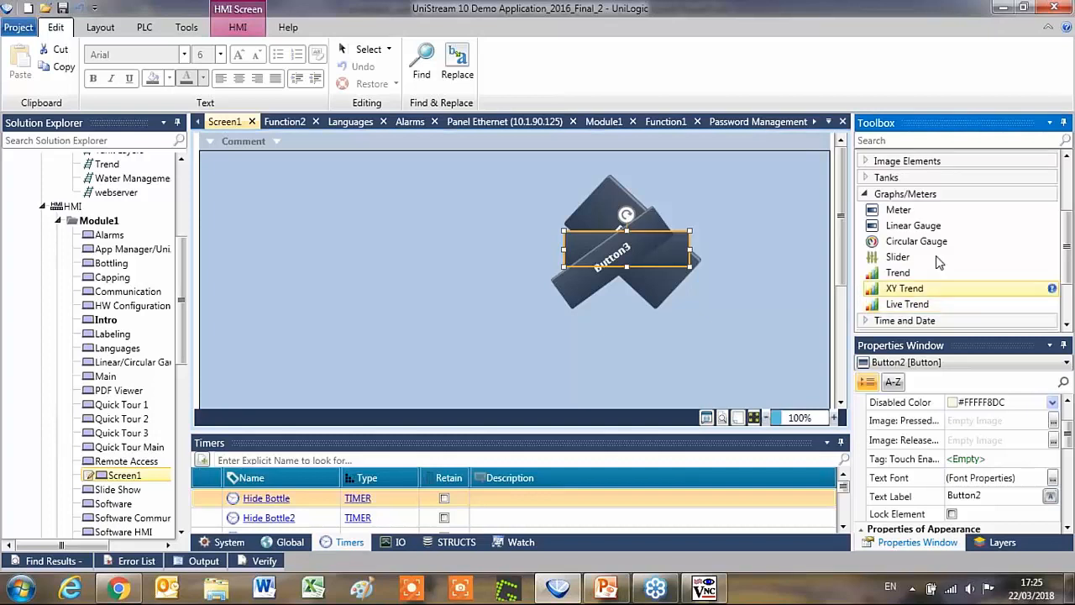
pyautogui.moveTo(959, 252); pyautogui.dragTo(322, 221)
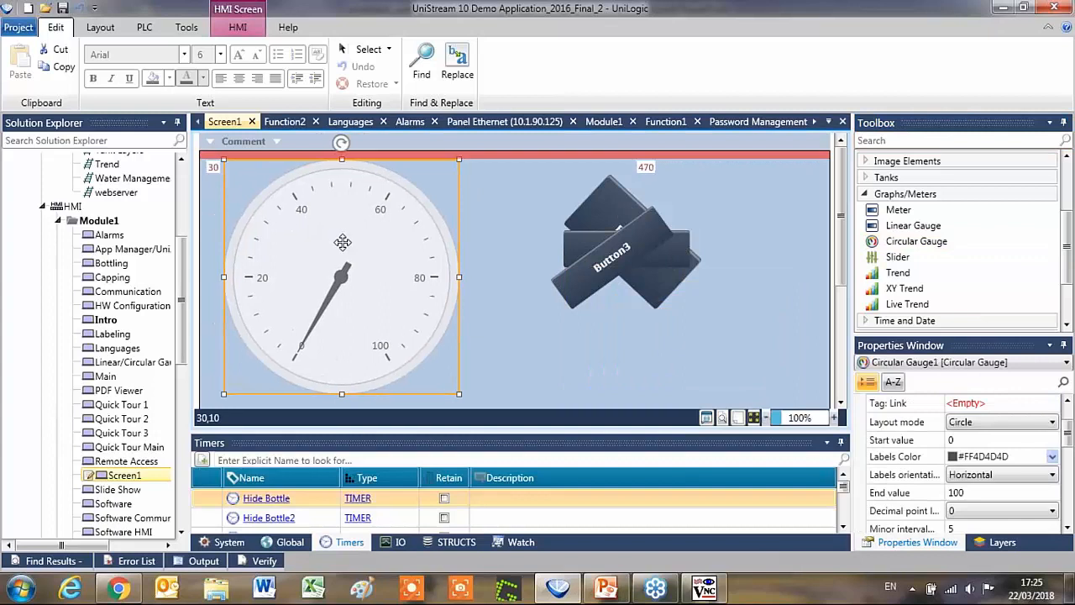
# Link the circular gauge to the Conveyor Speed tag and view its available layout modes
pyautogui.click(966, 403)
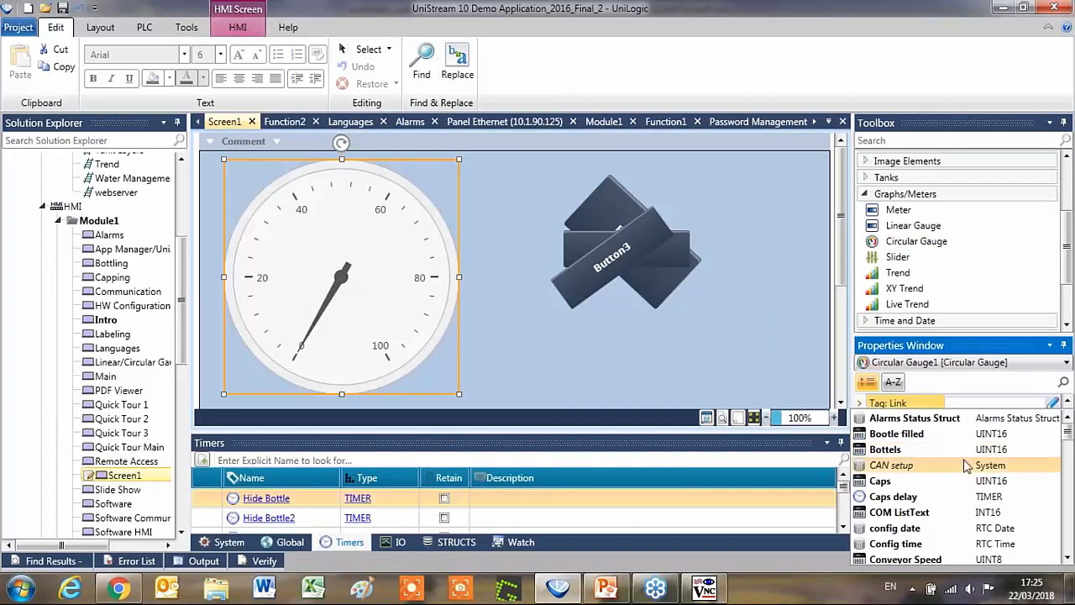
pyautogui.click(922, 561)
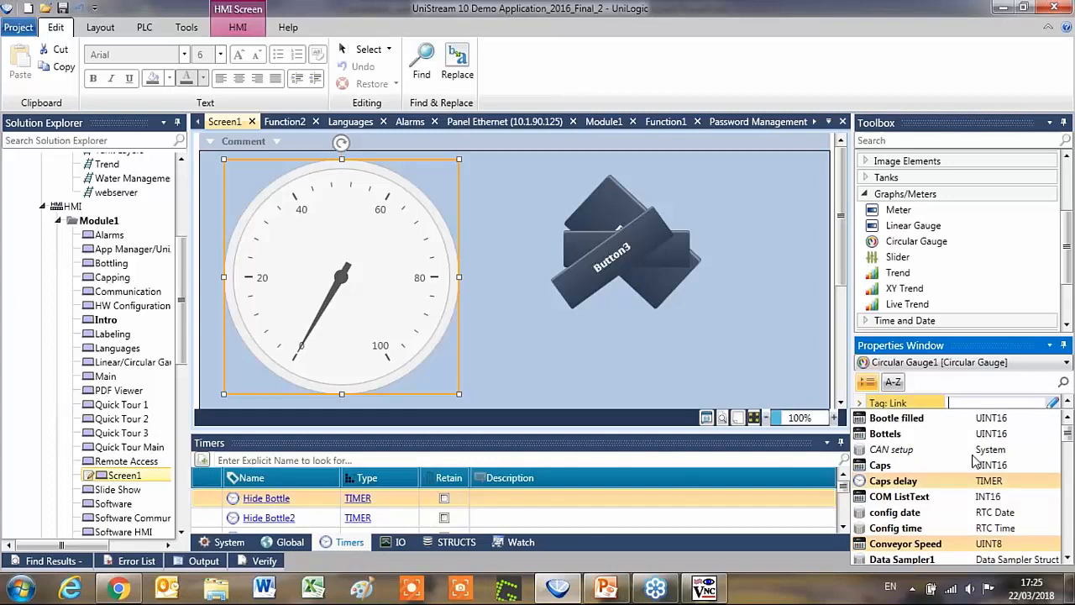
pyautogui.click(922, 547)
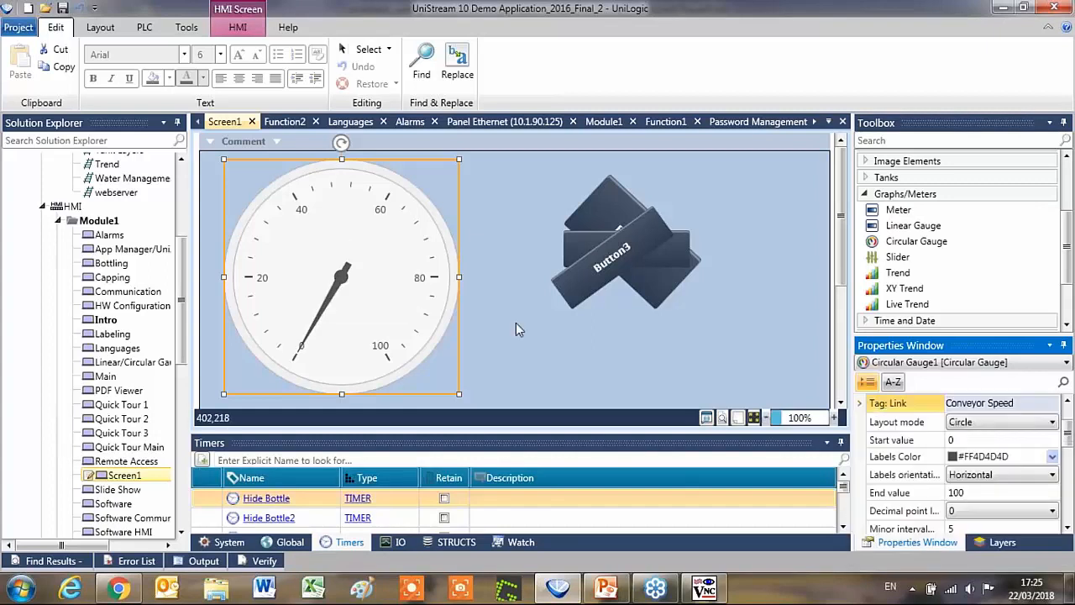
pyautogui.click(1031, 422)
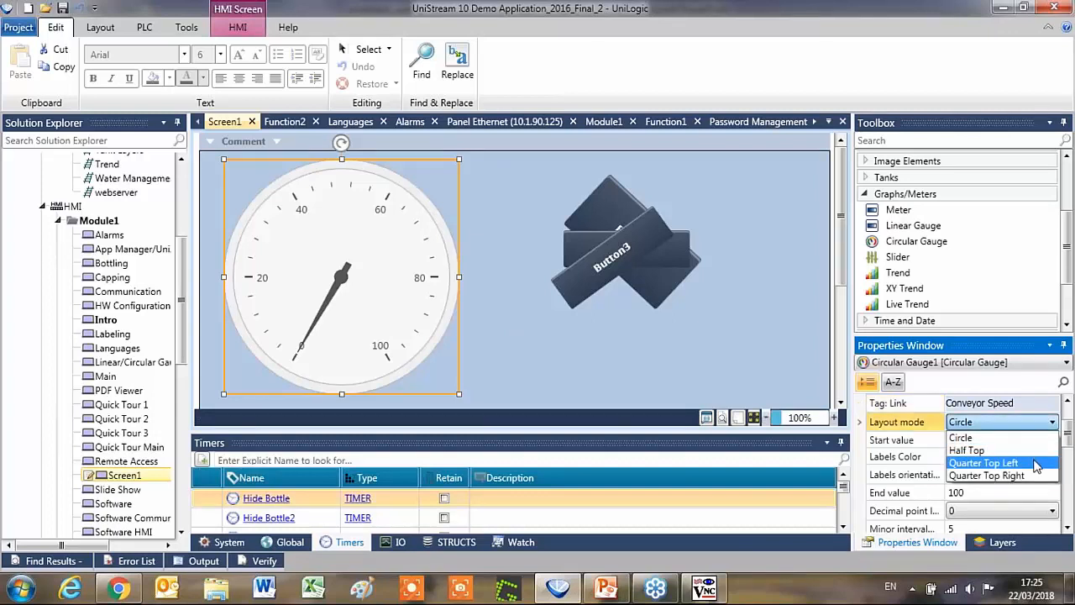
pyautogui.click(676, 389)
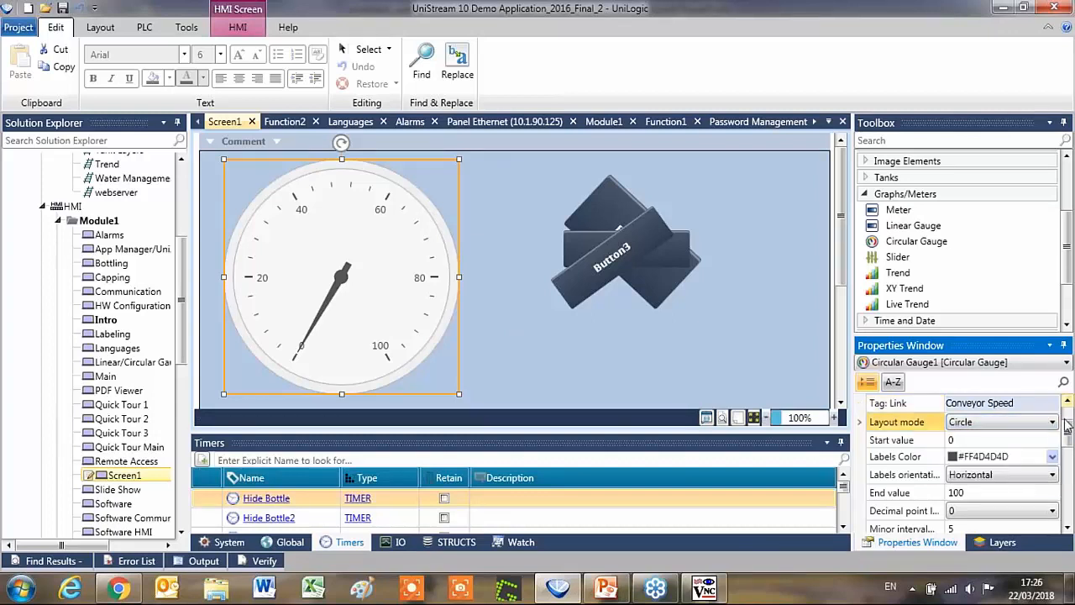
# Try the Clean White and Smart styles on the circular gauge and set its style to Red Clock
pyautogui.moveTo(1066, 426); pyautogui.dragTo(1063, 473)
pyautogui.click(1049, 471)
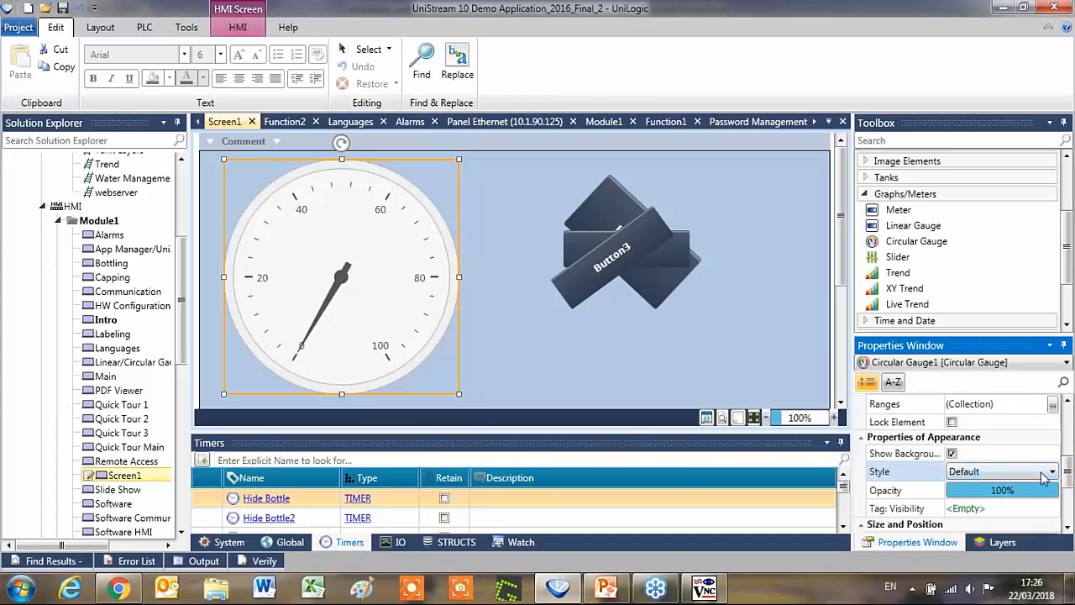
pyautogui.click(992, 306)
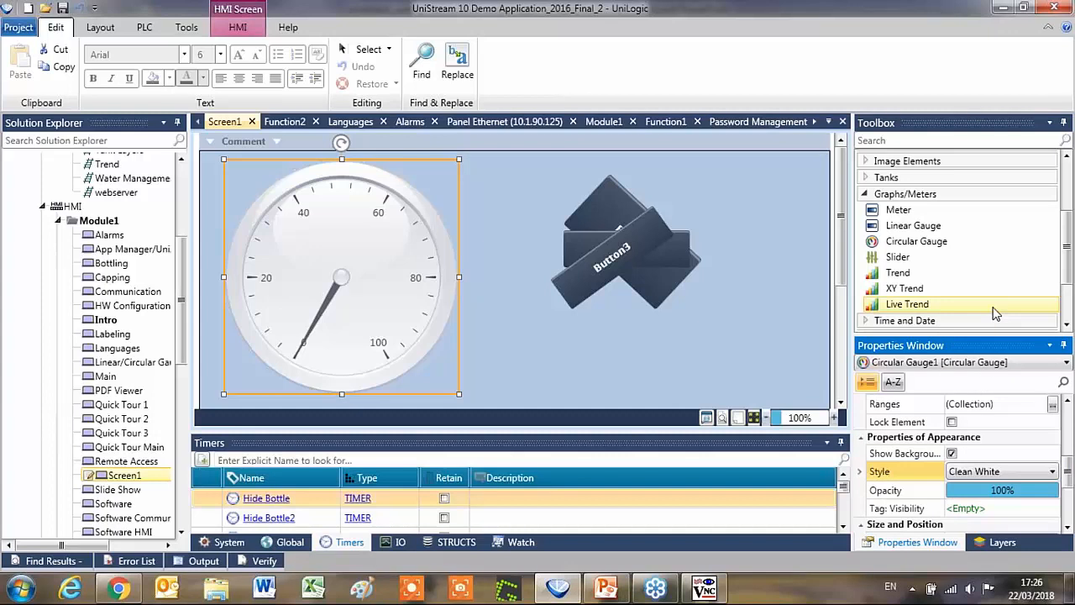
pyautogui.press('Down')
pyautogui.press('Down')
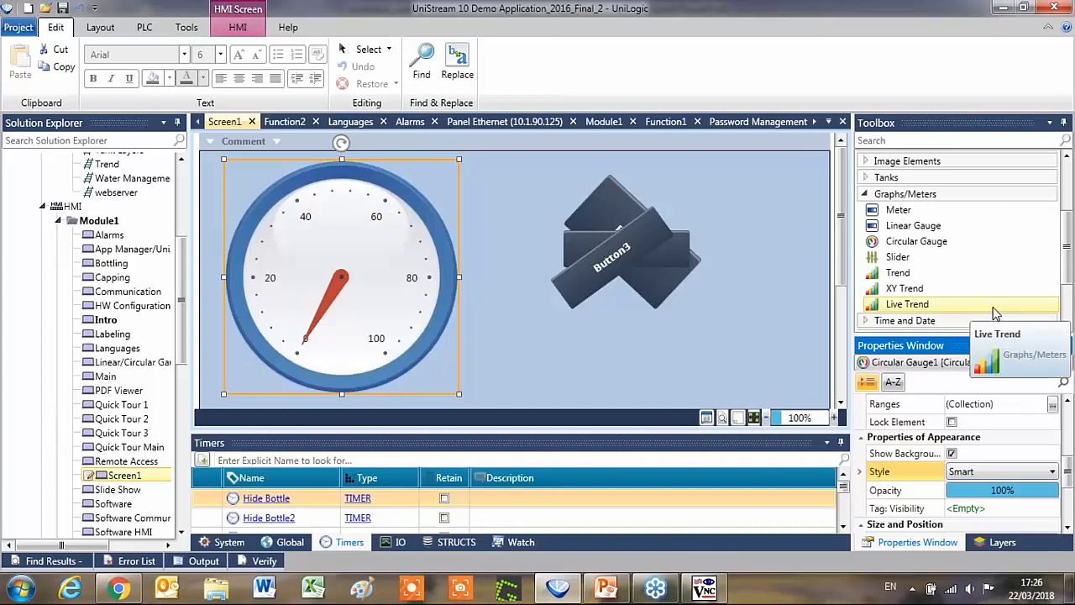
pyautogui.press('Down')
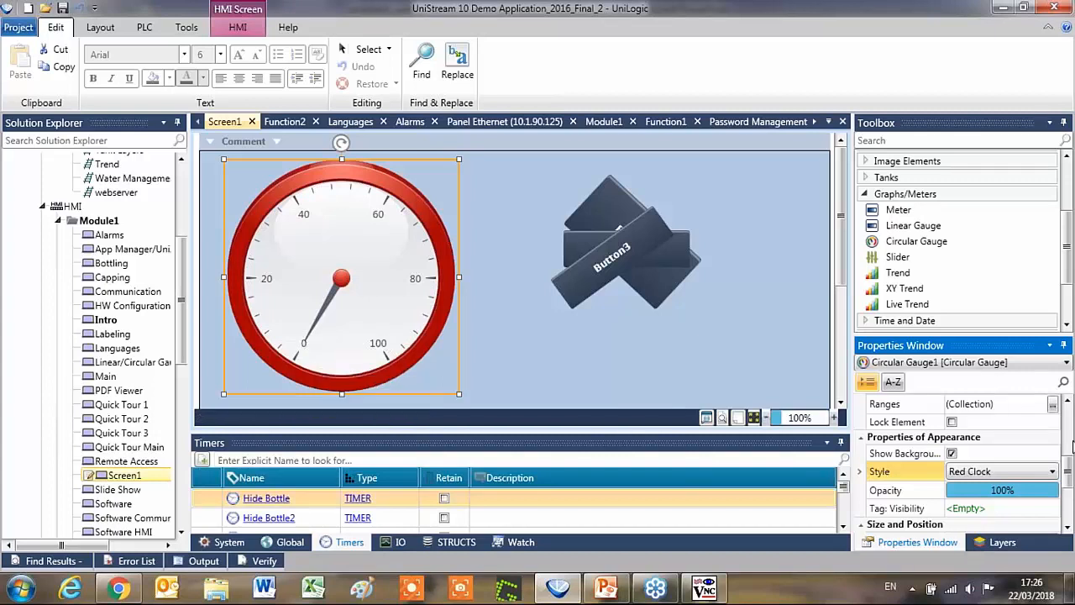
# Open the circular gauge's ranges configuration and add a first range from 0 to 30
pyautogui.moveTo(1068, 475); pyautogui.dragTo(1068, 504)
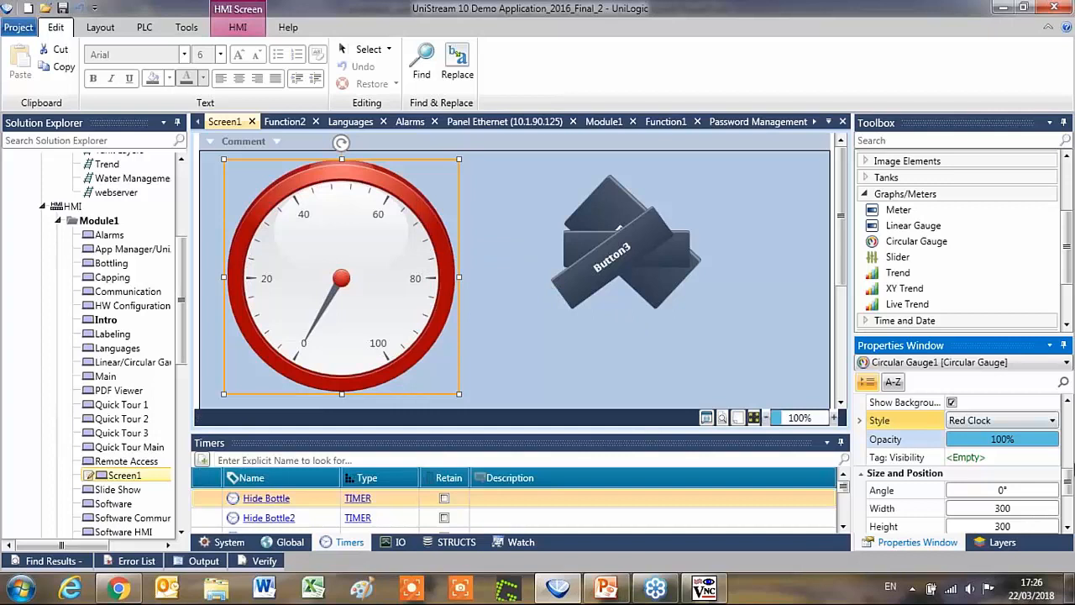
pyautogui.moveTo(1067, 485); pyautogui.dragTo(1068, 418)
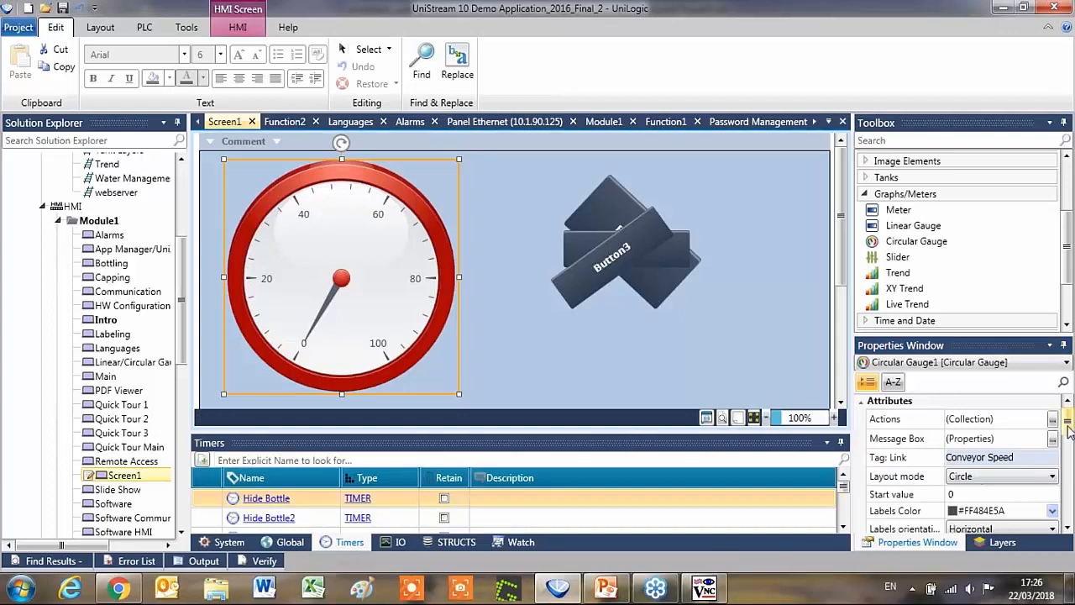
pyautogui.moveTo(1068, 427); pyautogui.dragTo(1071, 462)
pyautogui.click(1052, 492)
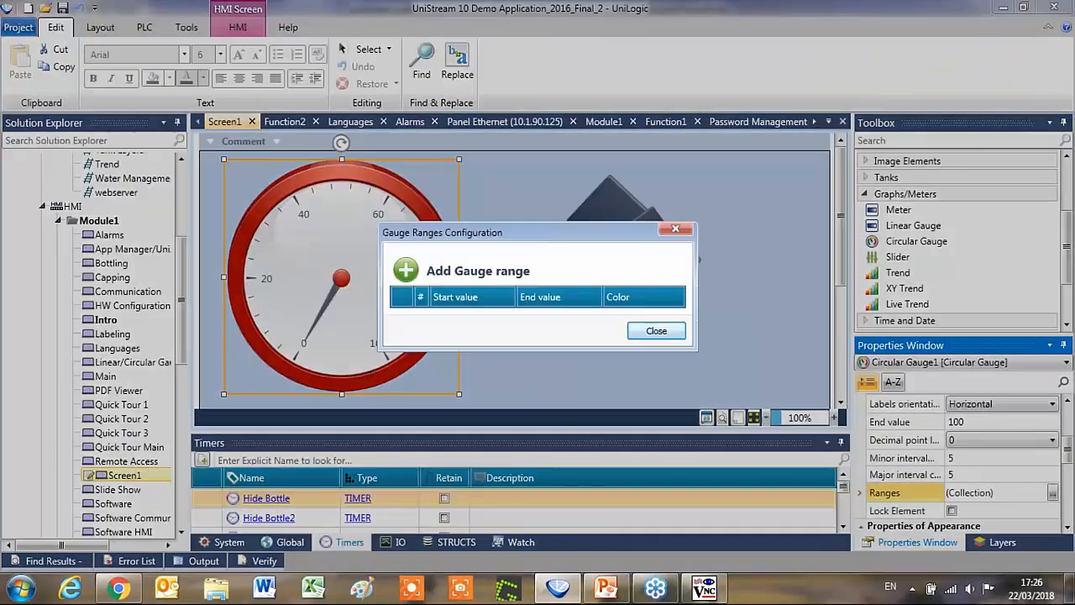
pyautogui.click(407, 270)
pyautogui.click(544, 318)
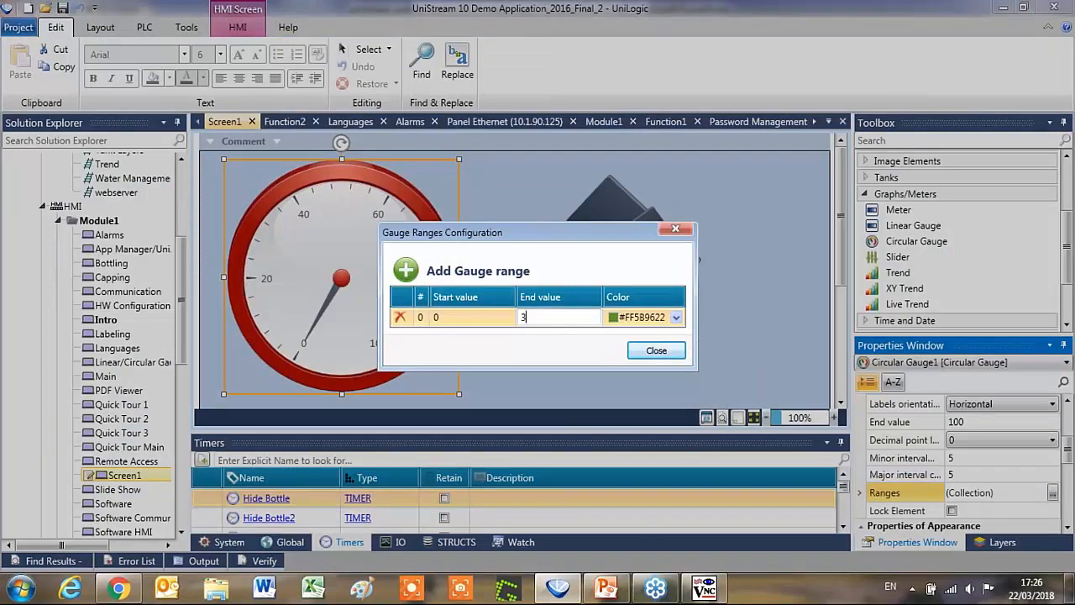
# Add a second gauge range from 31 to 70
pyautogui.click(407, 271)
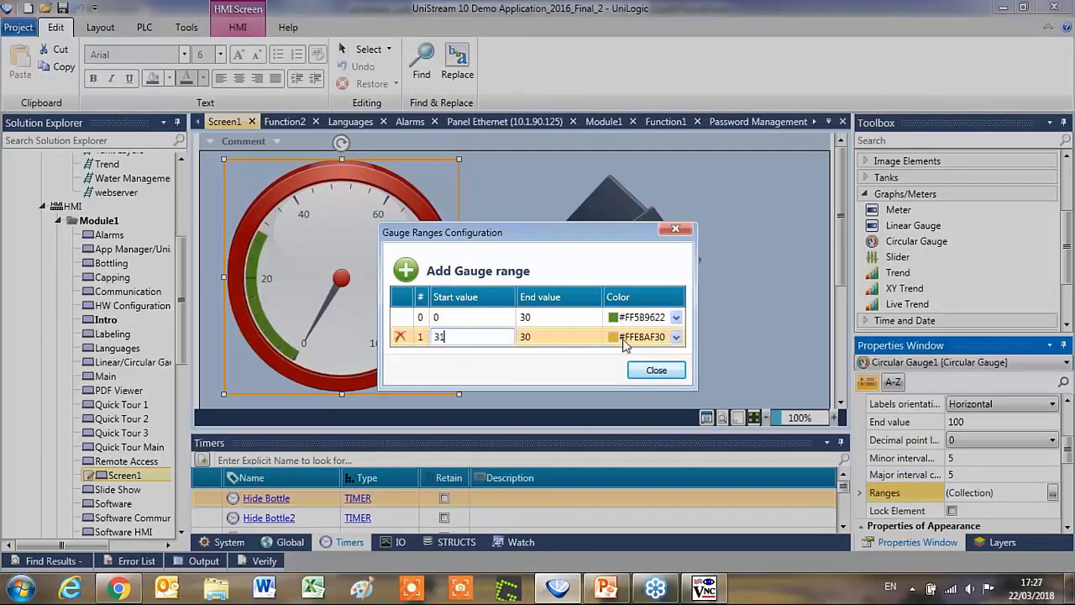
pyautogui.click(586, 336)
pyautogui.write('70')
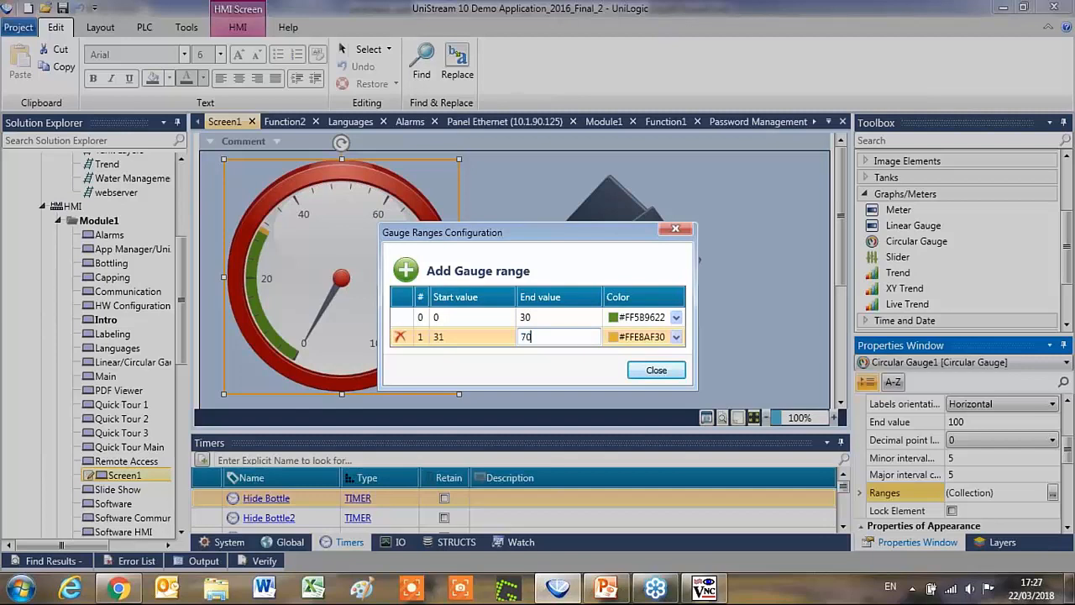
# Add a third gauge range from 71 to 100 and close the ranges configuration
pyautogui.click(406, 269)
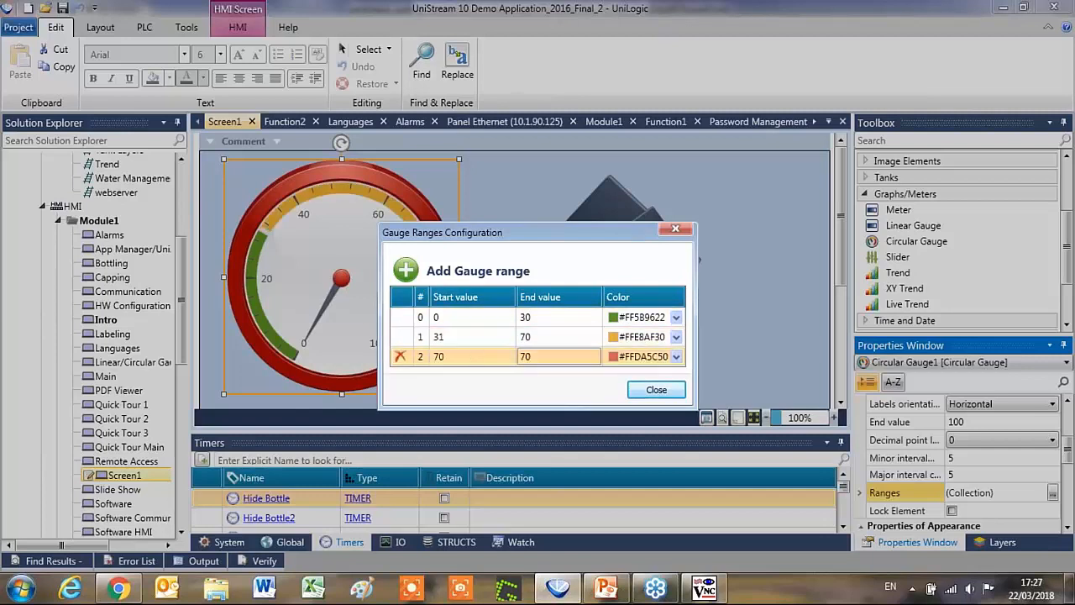
pyautogui.click(563, 369)
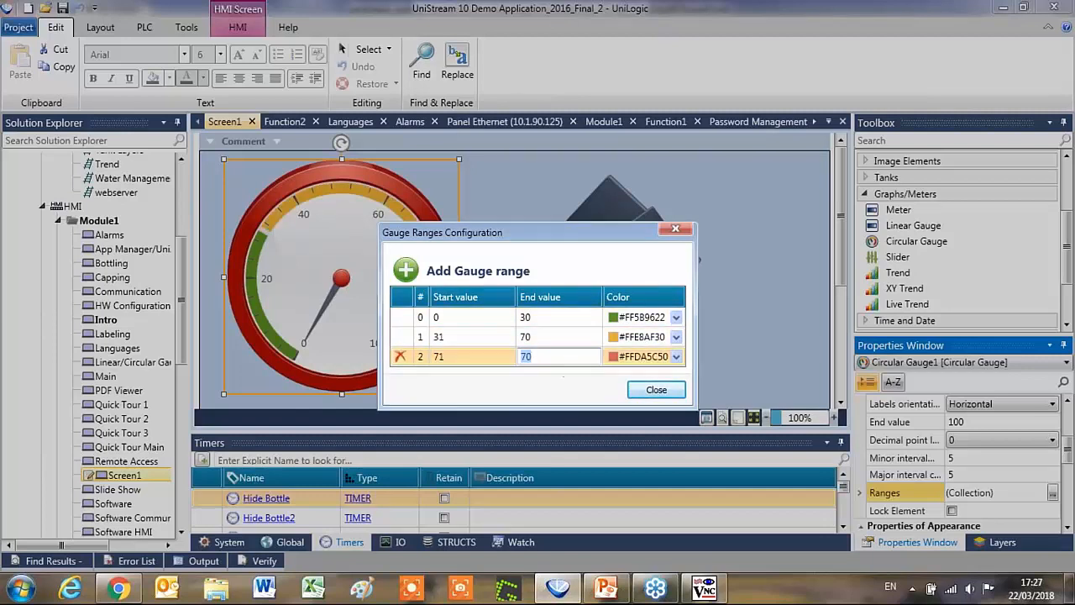
pyautogui.write('100')
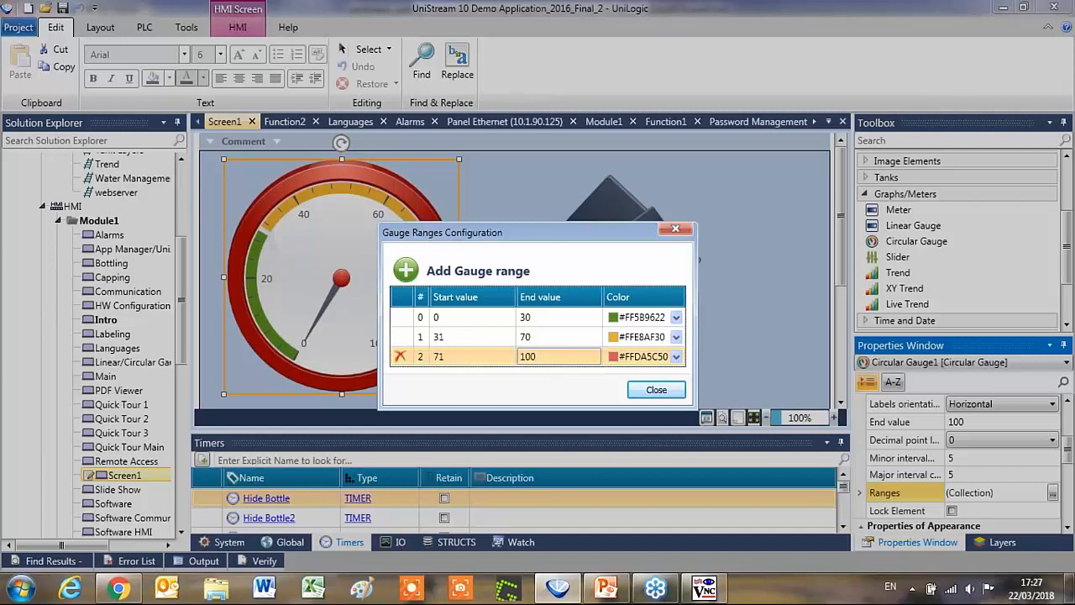
pyautogui.click(662, 386)
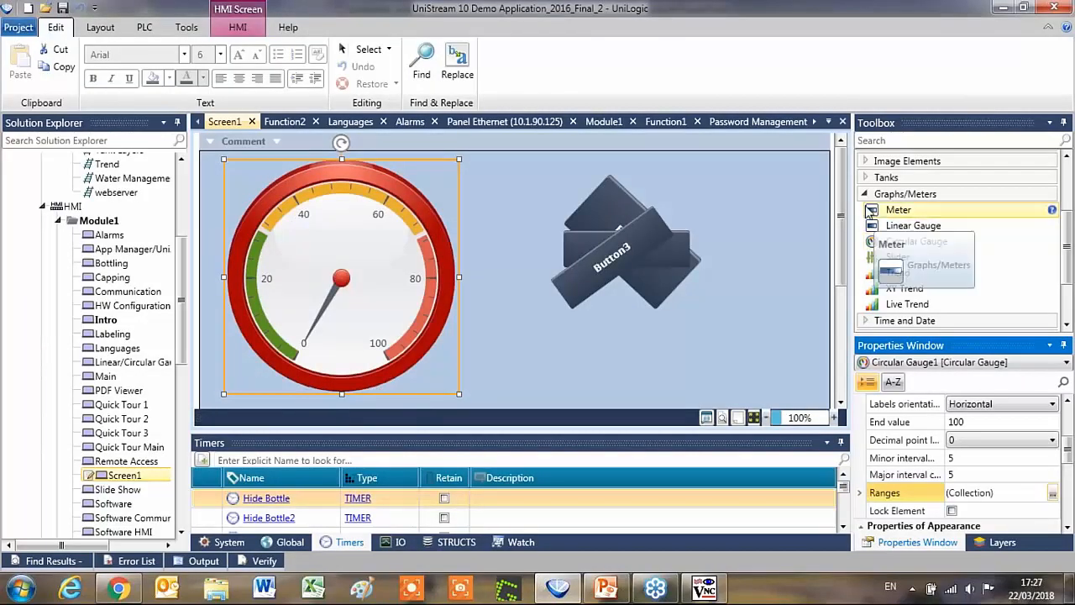
# Place a Tank1 element from the Tanks group below the overlapping buttons on Screen1 and enlarge it
pyautogui.click(903, 194)
pyautogui.click(913, 205)
pyautogui.doubleClick(916, 210)
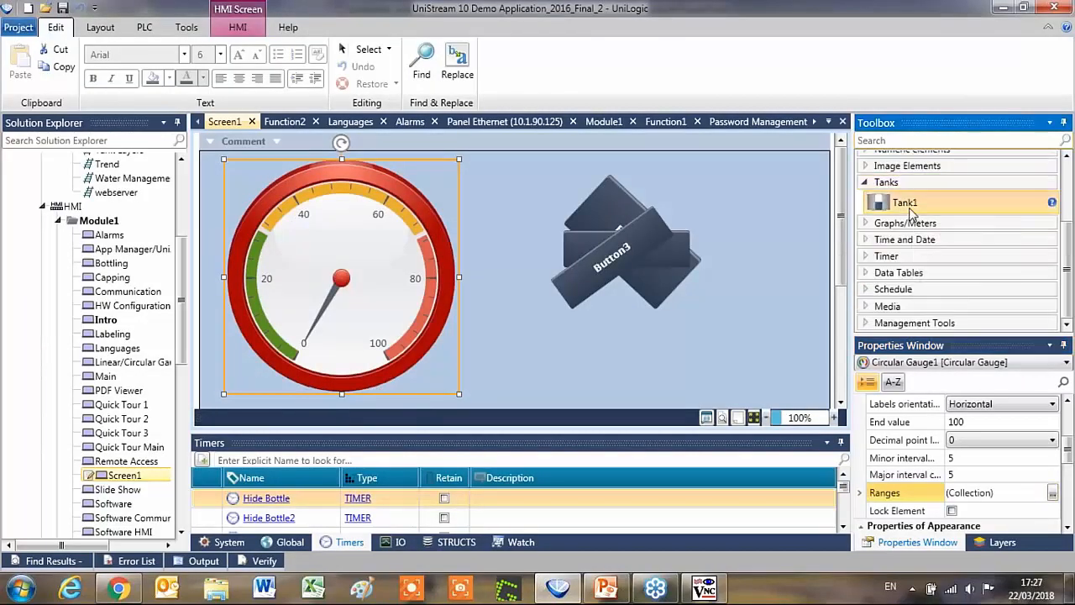
pyautogui.scroll(-2, 375, 355)
pyautogui.moveTo(375, 355); pyautogui.dragTo(668, 294)
pyautogui.moveTo(691, 348); pyautogui.dragTo(721, 385)
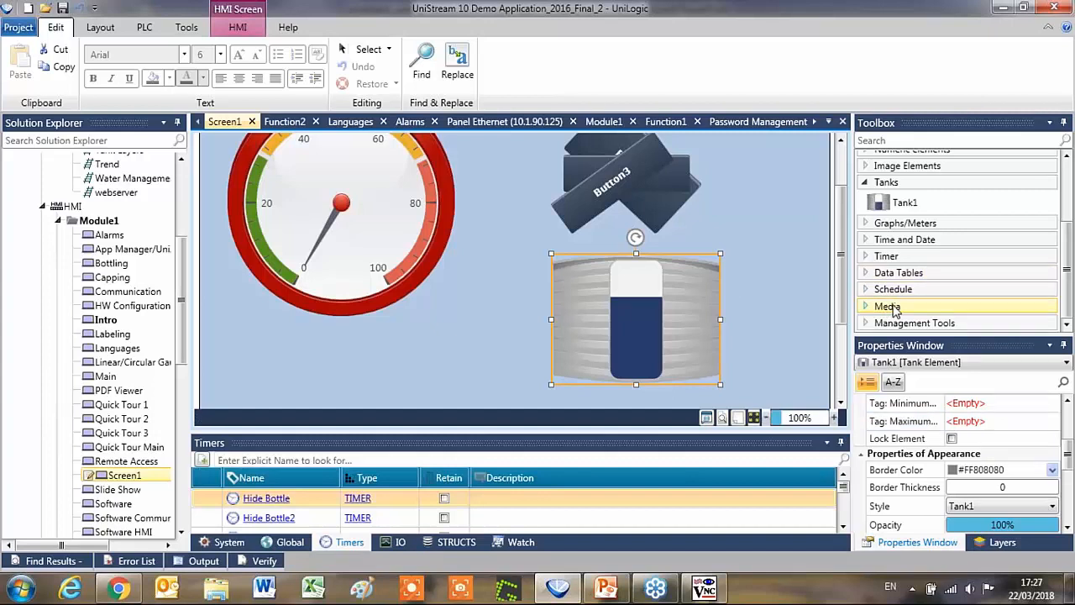
# Add a new ladder function to the Ladder Module1 and name it boiler UDFB
pyautogui.scroll(3, 907, 296)
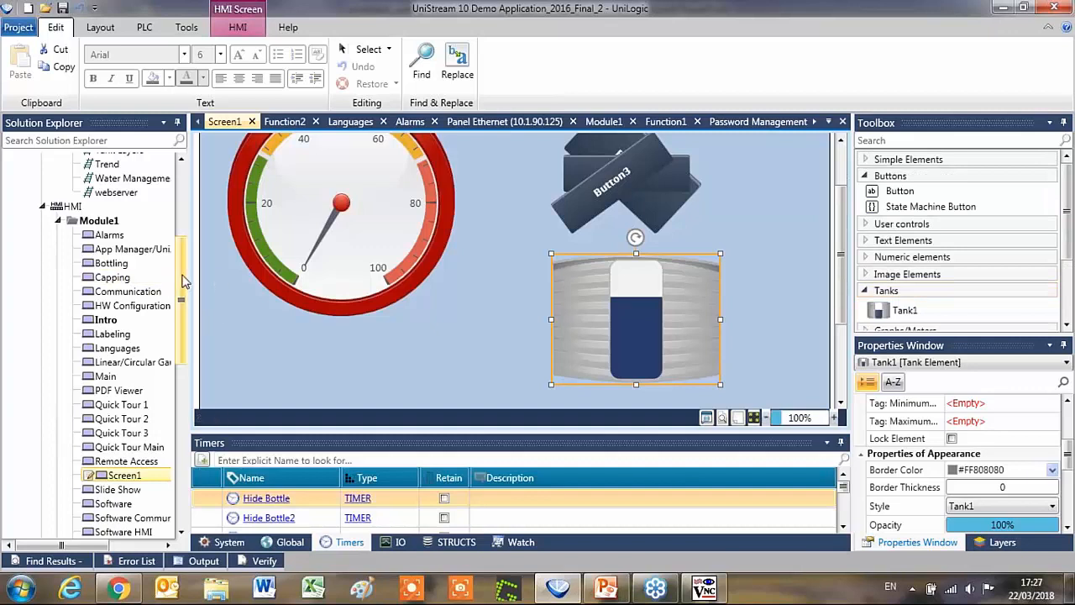
pyautogui.moveTo(184, 281); pyautogui.dragTo(198, 303)
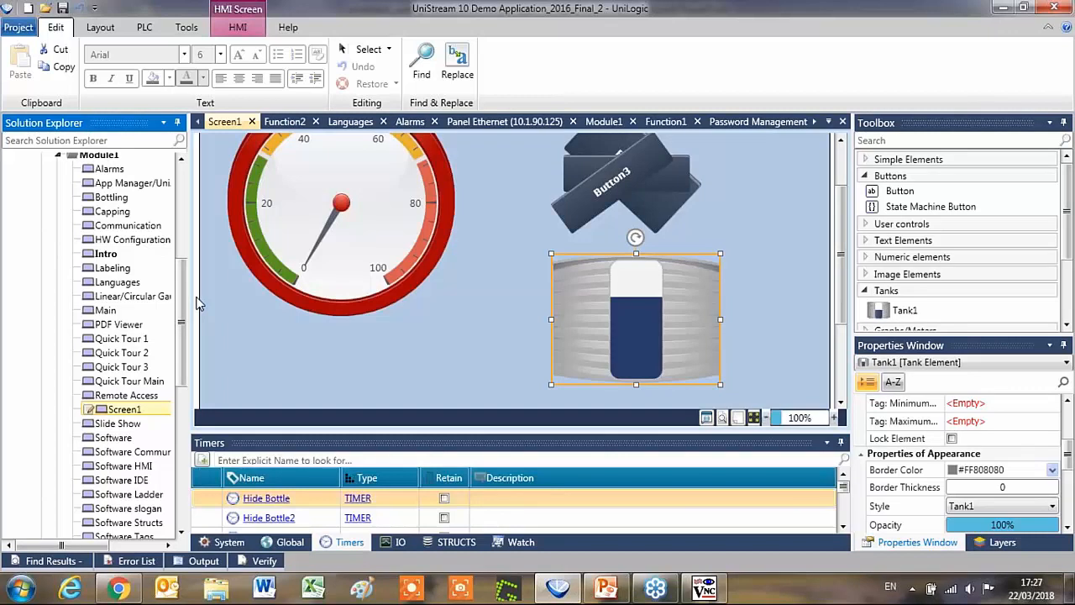
pyautogui.moveTo(188, 274); pyautogui.dragTo(183, 186)
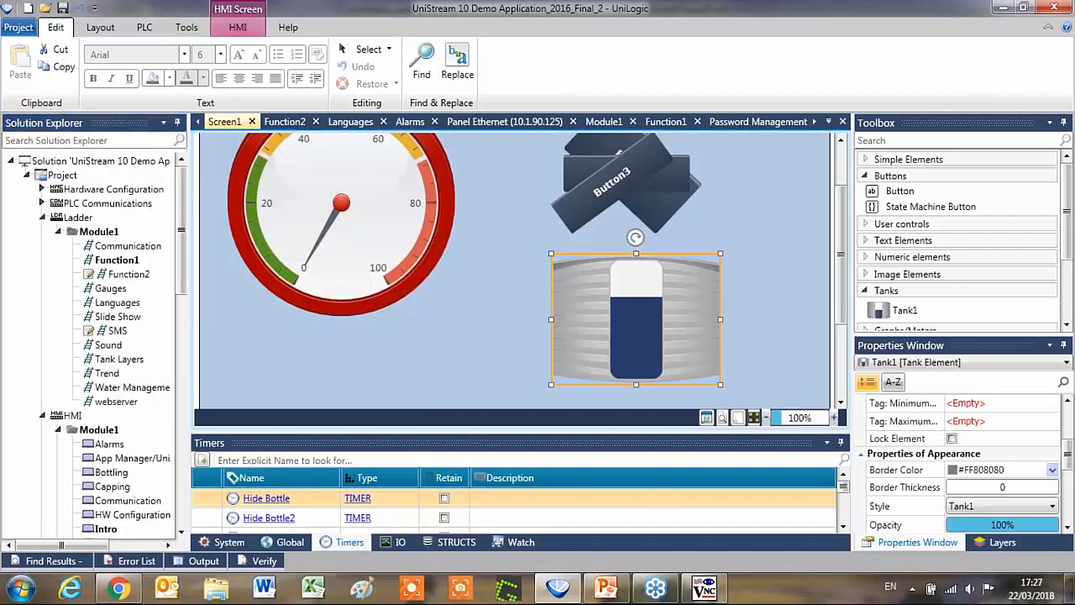
pyautogui.moveTo(251, 431); pyautogui.dragTo(252, 414)
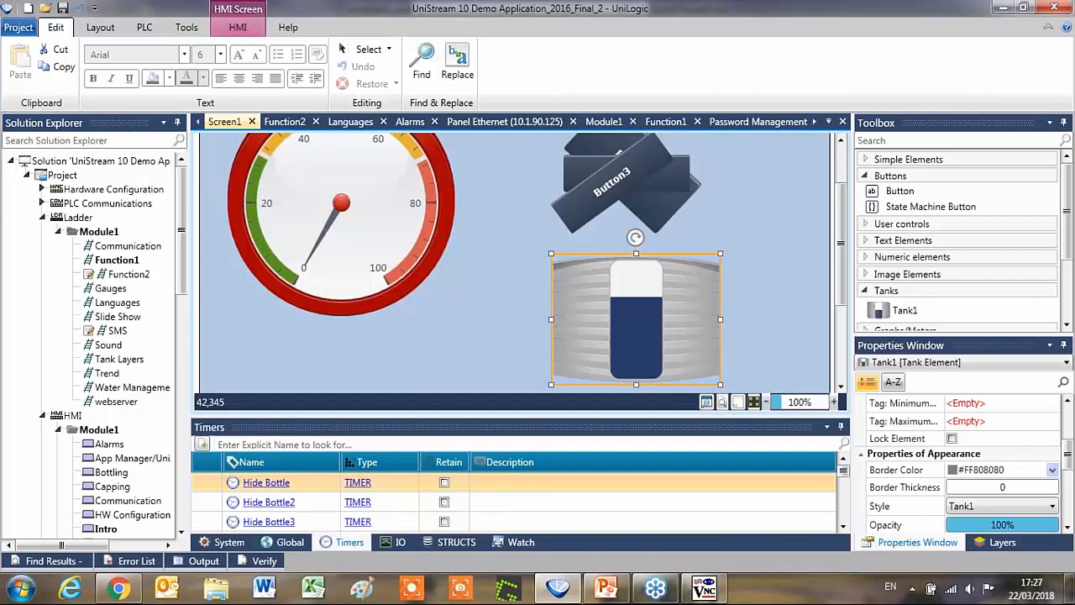
pyautogui.rightClick(98, 231)
pyautogui.click(122, 240)
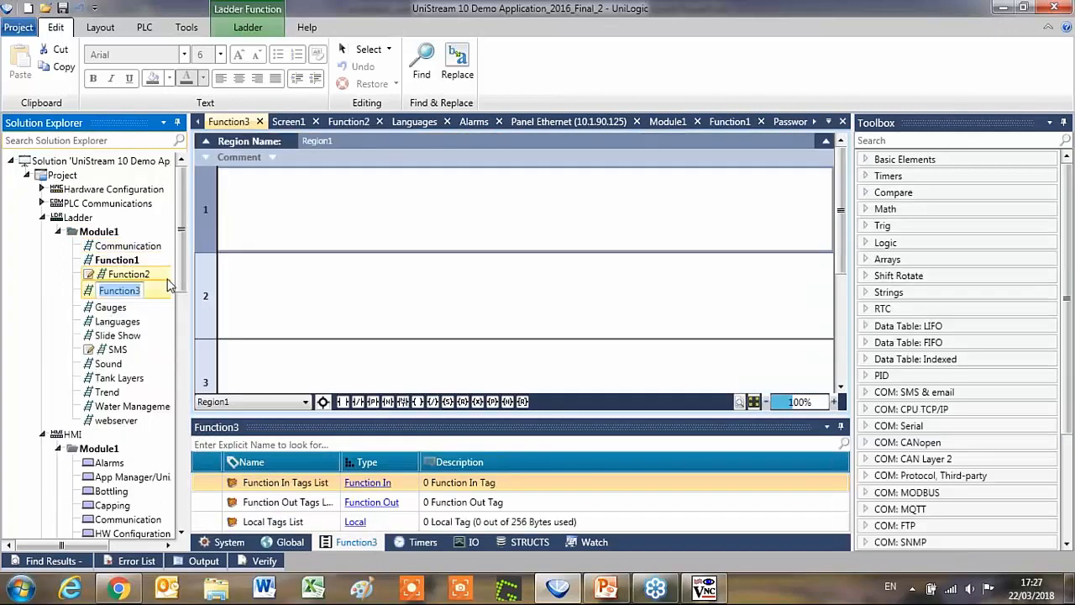
pyautogui.write('boiler UDFB')
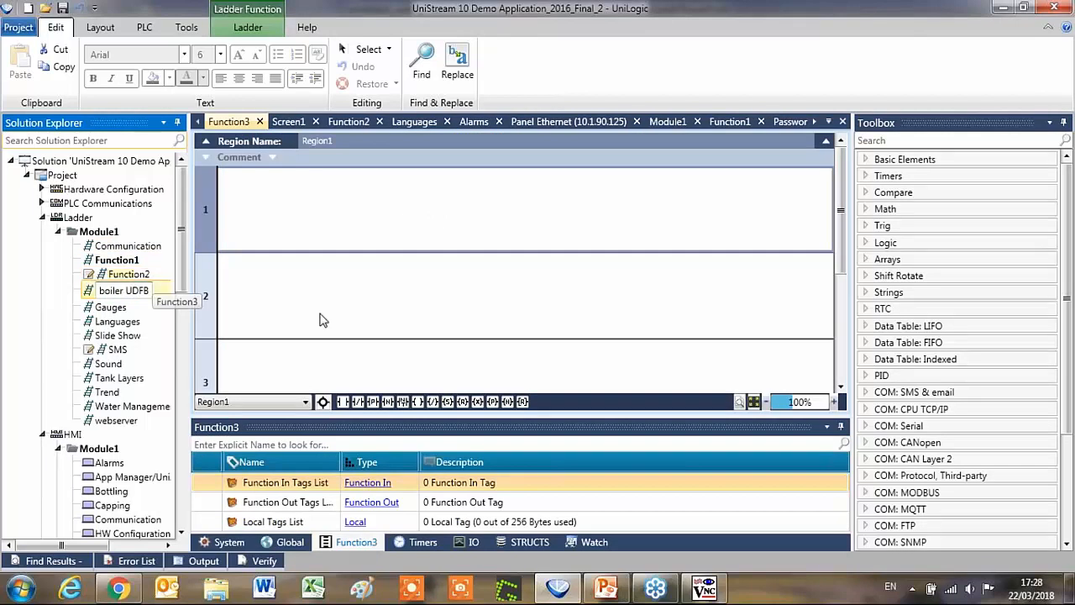
pyautogui.click(336, 311)
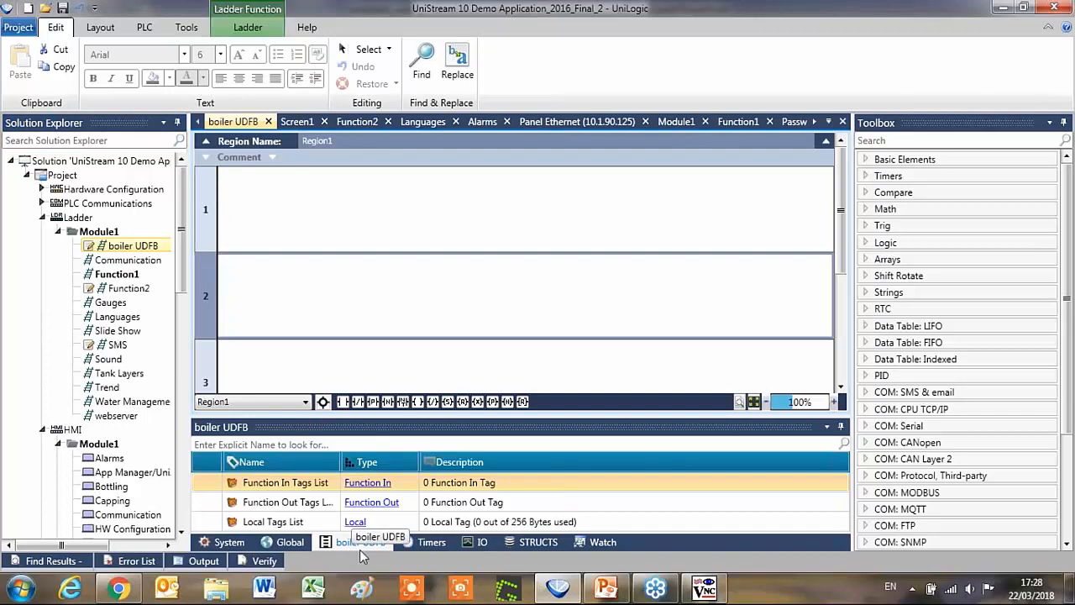
# Add a Function In tag named SP temperarure with type INT16 to the boiler UDFB function
pyautogui.moveTo(412, 418); pyautogui.dragTo(413, 407)
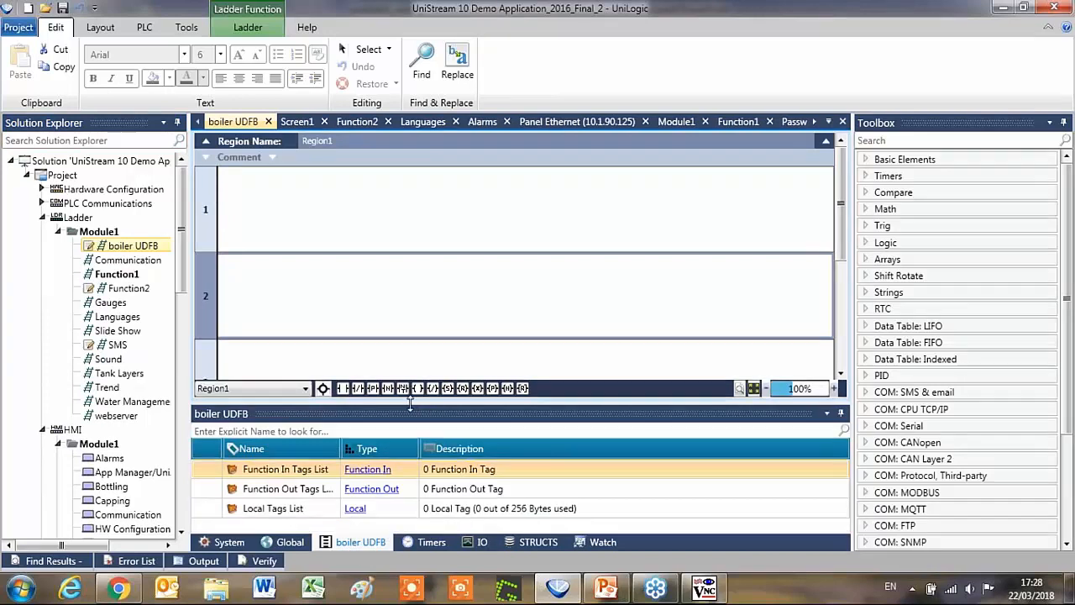
pyautogui.click(366, 471)
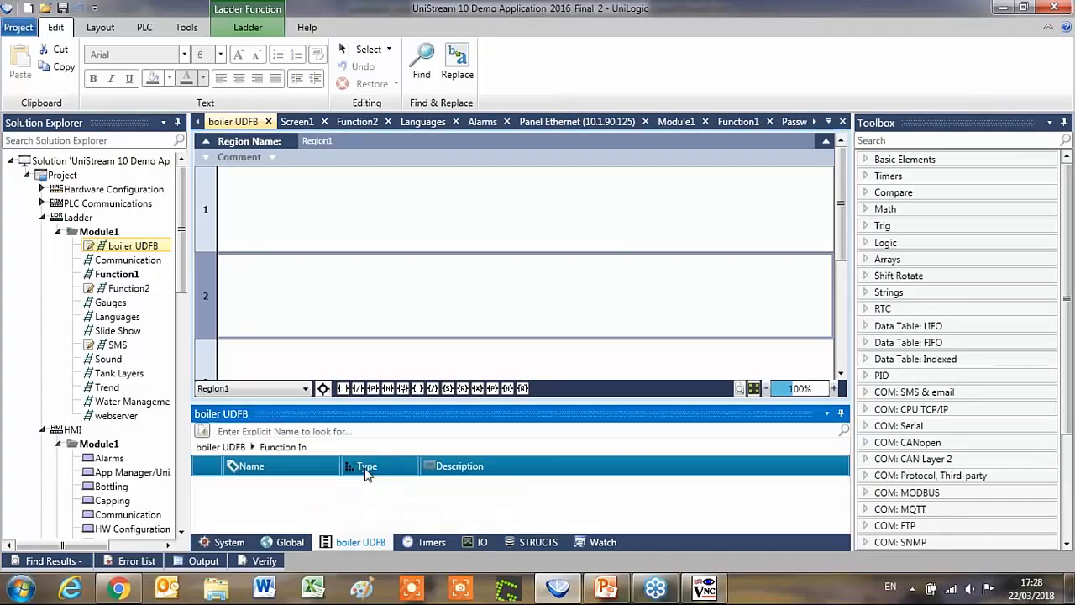
pyautogui.click(203, 431)
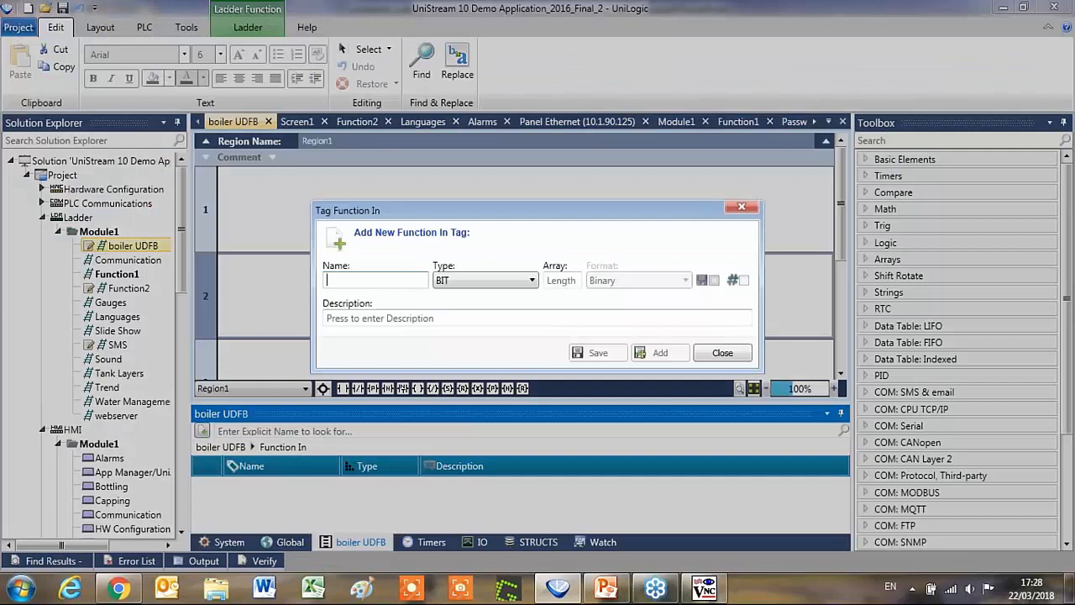
pyautogui.write('SP te,mperarure')
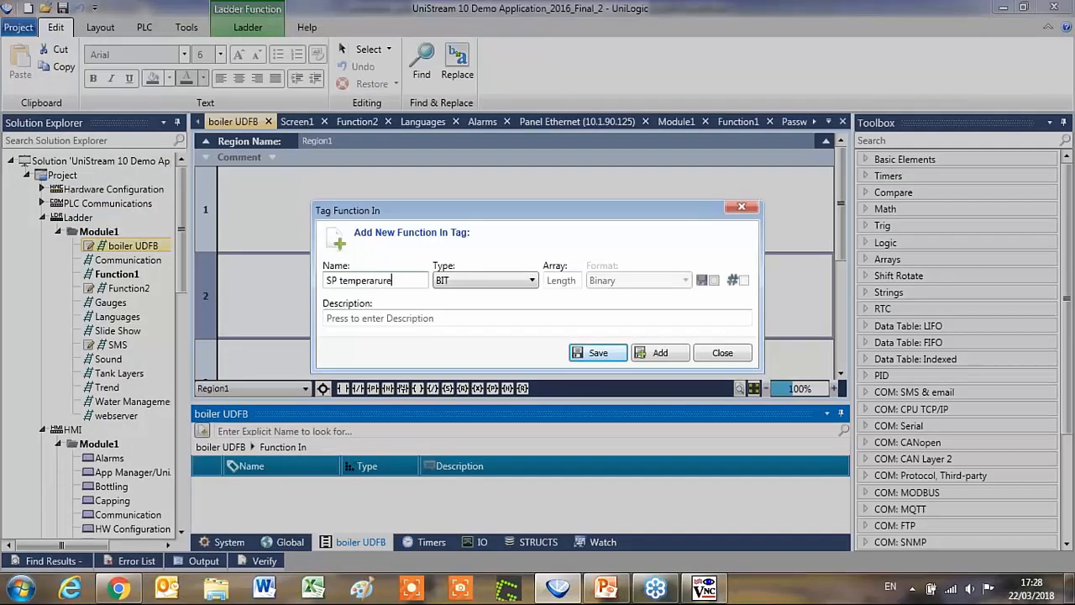
pyautogui.click(457, 282)
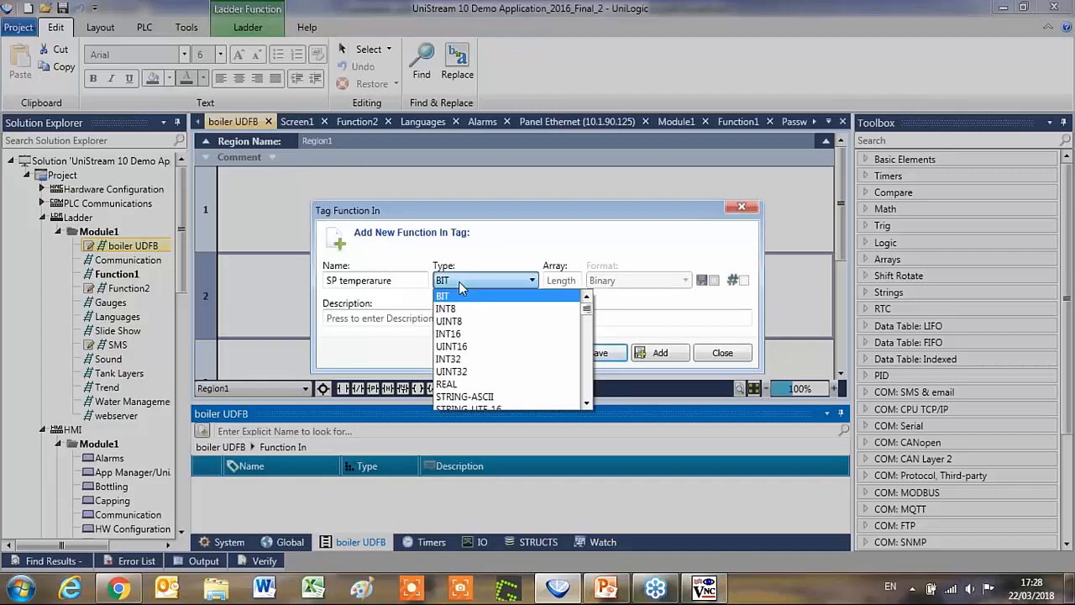
pyautogui.click(468, 336)
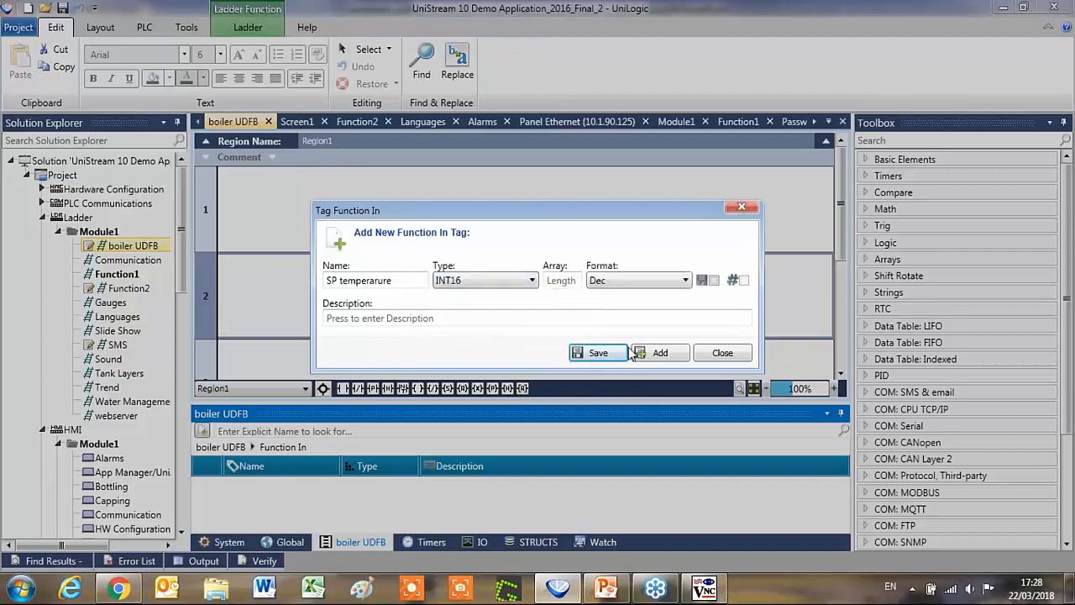
pyautogui.click(651, 353)
# Add a second Function In tag named current Temp with type INT16 to the boiler UDFB function
pyautogui.click(406, 282)
pyautogui.write('current Temp')
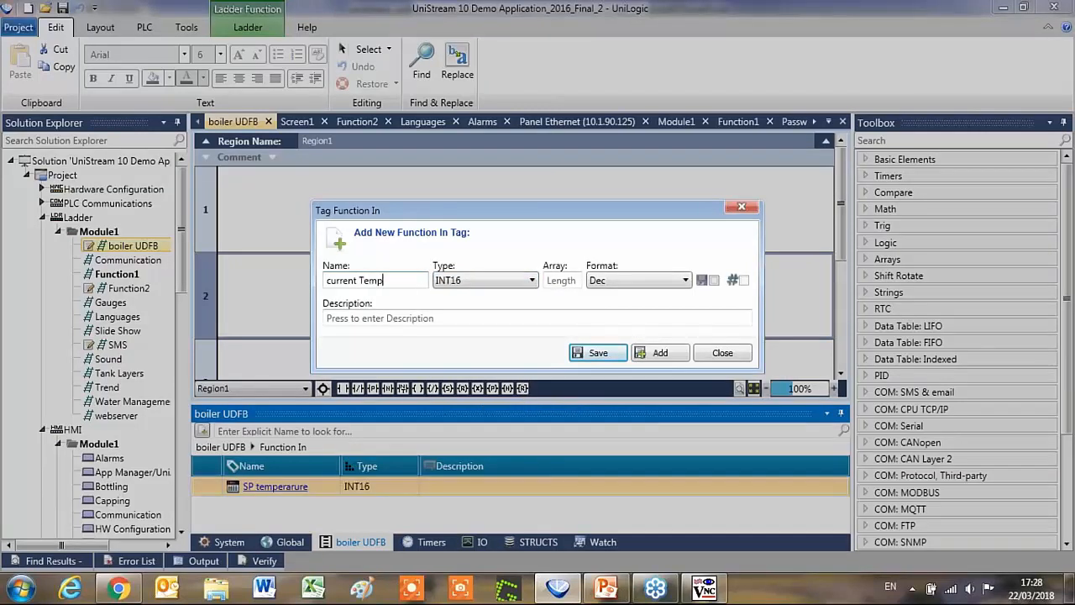
pyautogui.click(610, 354)
# Add a Function Out tag named on off status with type BIT to the boiler UDFB function
pyautogui.click(220, 446)
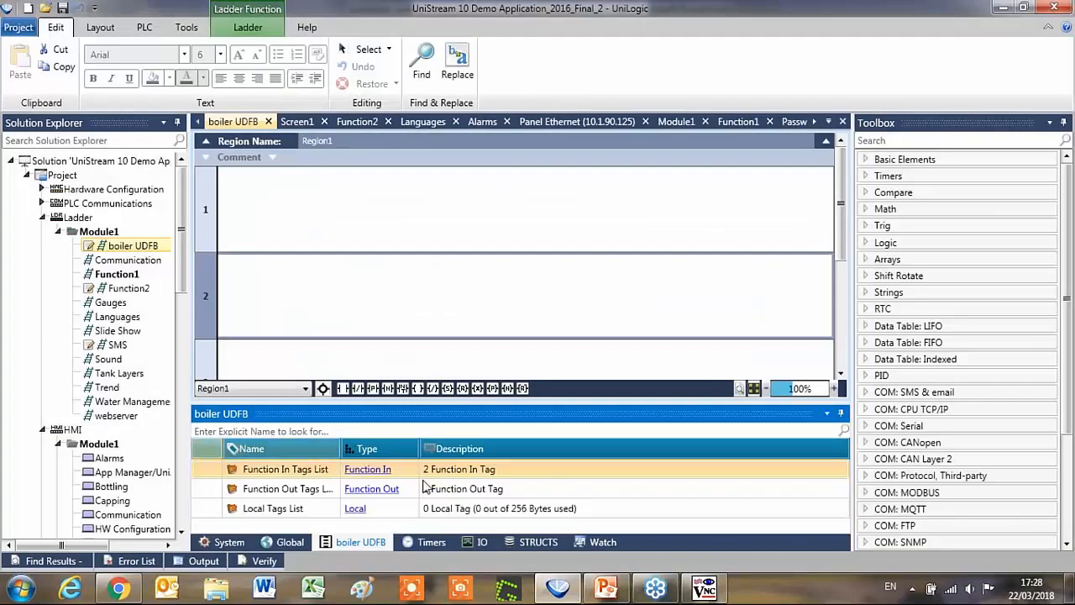
pyautogui.click(370, 506)
pyautogui.click(204, 431)
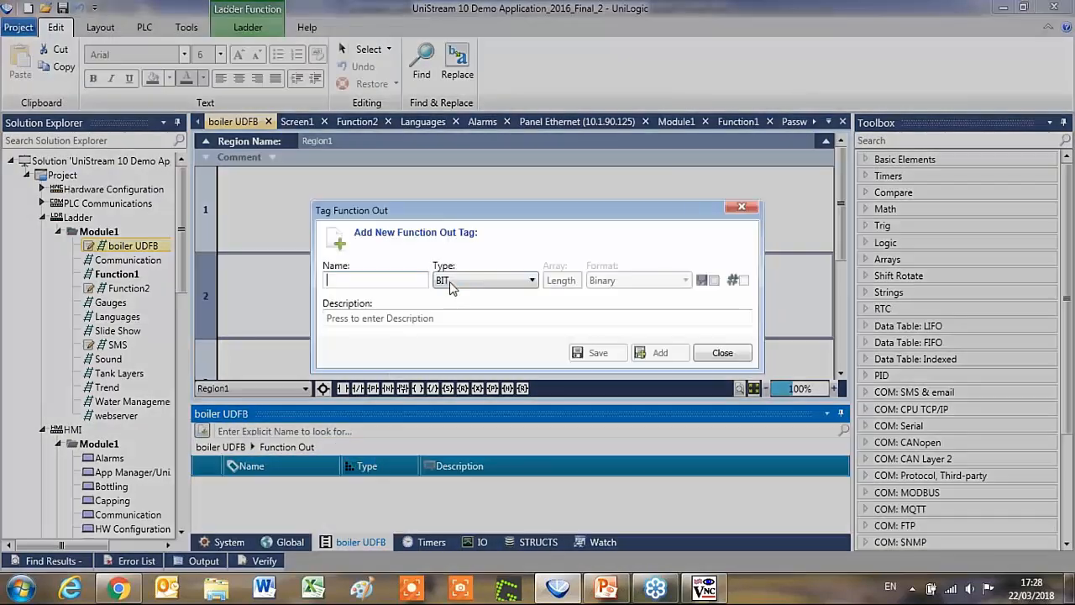
pyautogui.write('on off status')
pyautogui.press('Return')
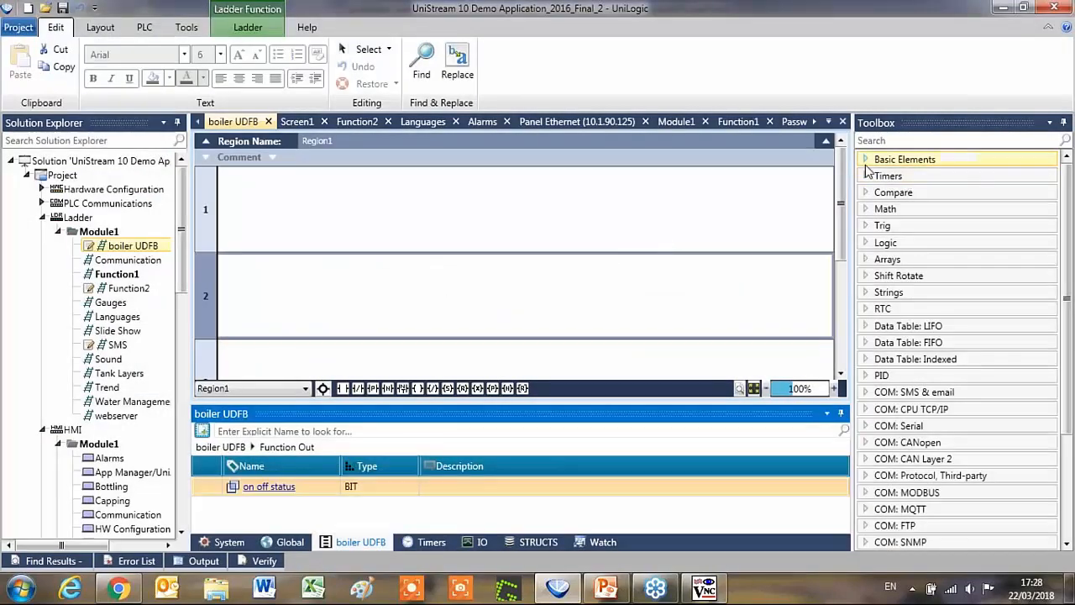
# Place a Greater Than Equal comparison on rung 1 of boiler UDFB, with SP temperarure as input A and current Temp as input B
pyautogui.click(900, 193)
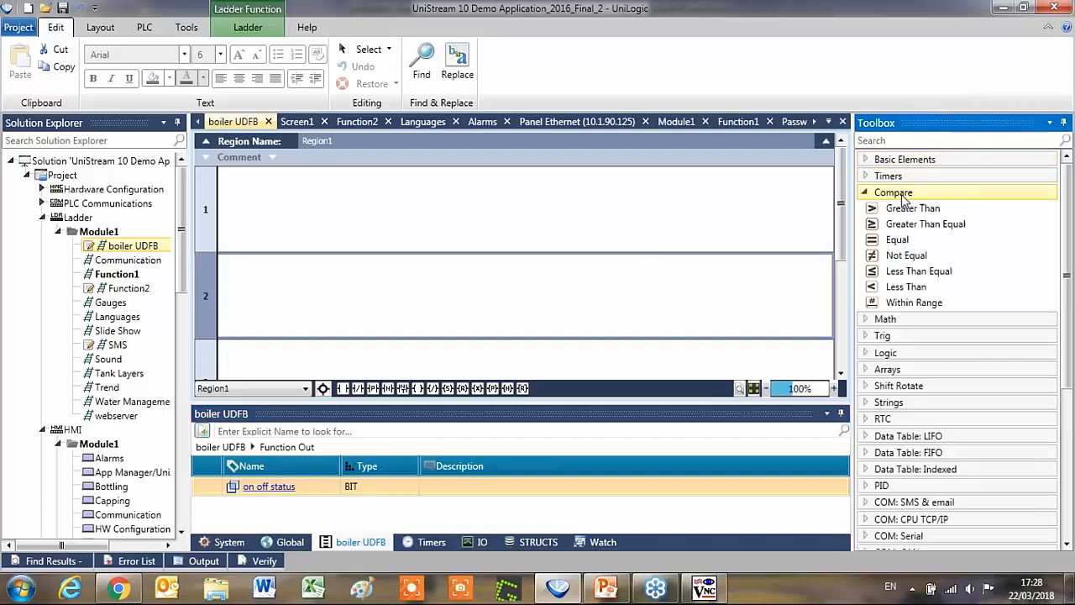
pyautogui.moveTo(940, 226); pyautogui.dragTo(284, 246)
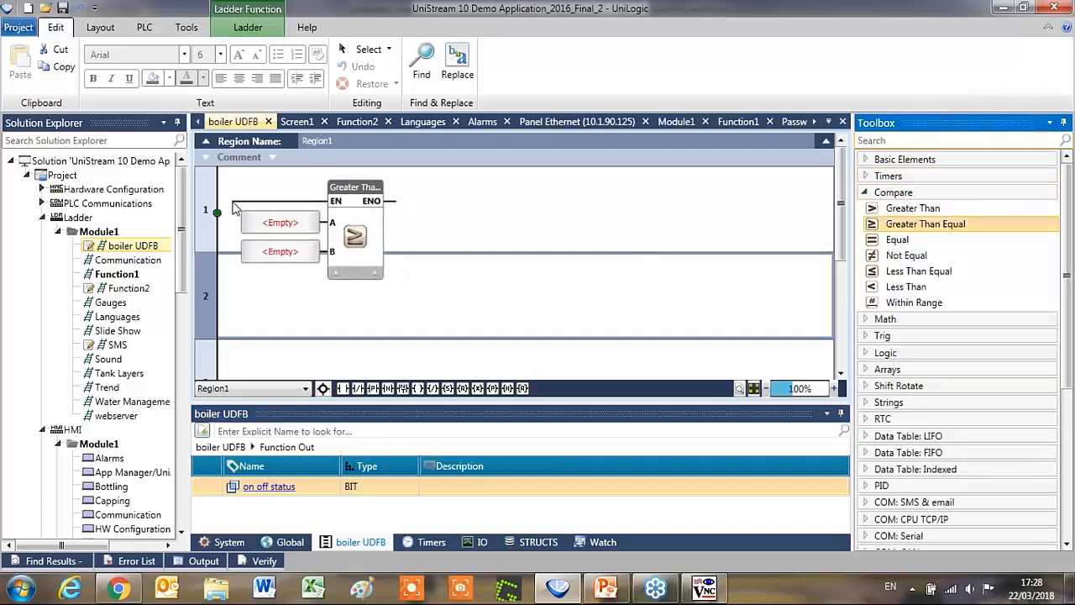
pyautogui.click(269, 252)
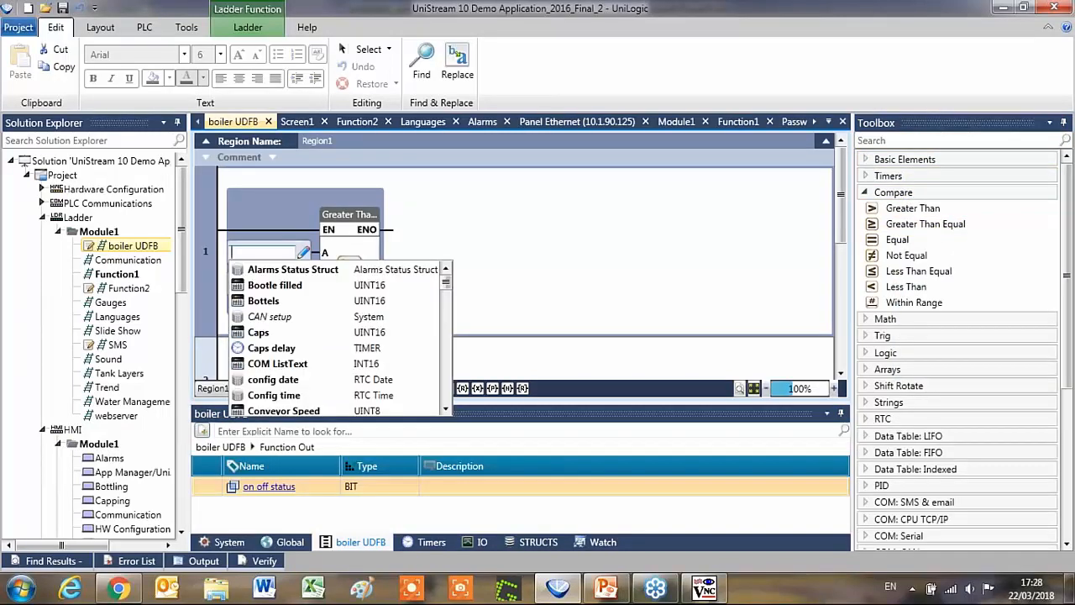
pyautogui.write('s')
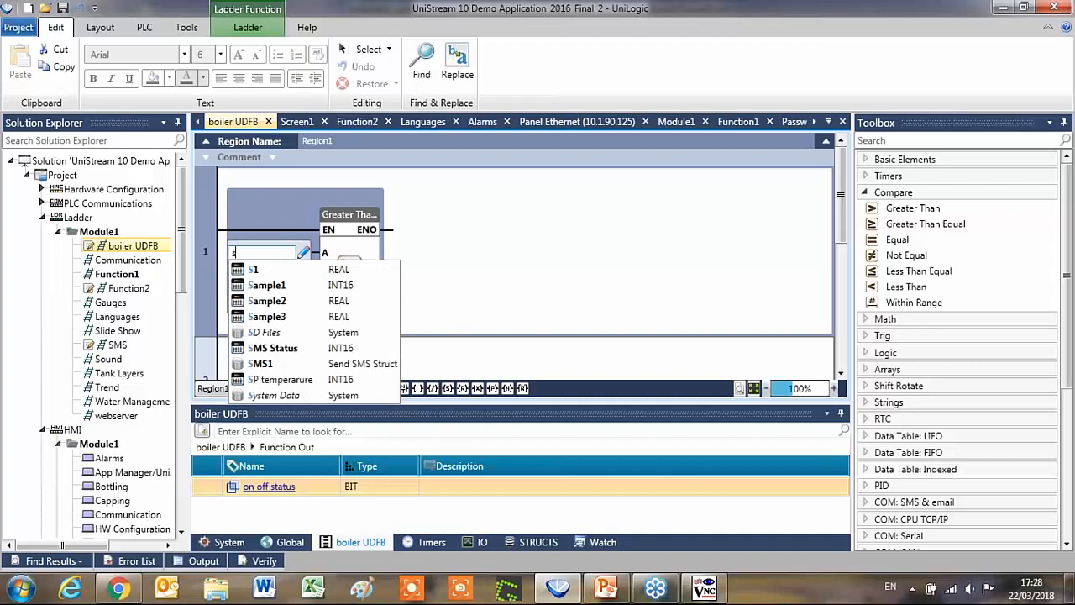
pyautogui.click(280, 379)
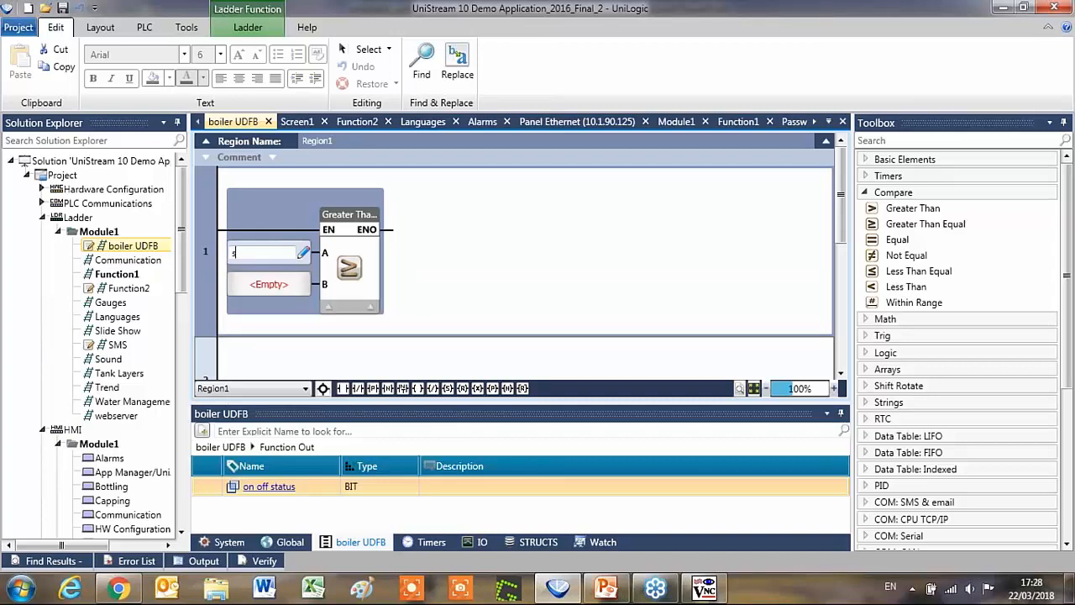
pyautogui.click(300, 284)
pyautogui.write('cu')
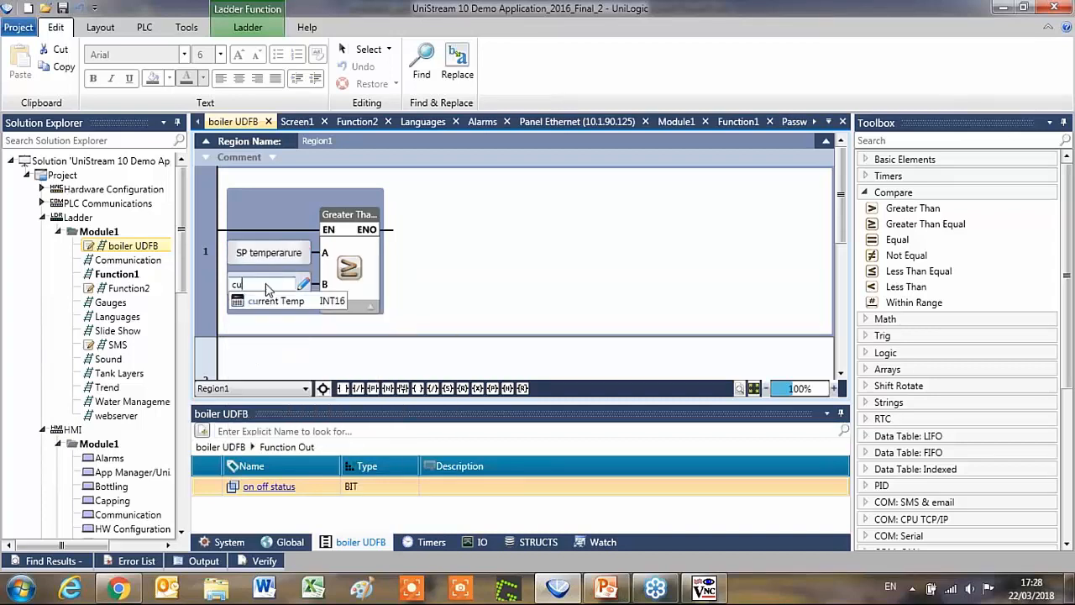
pyautogui.click(291, 305)
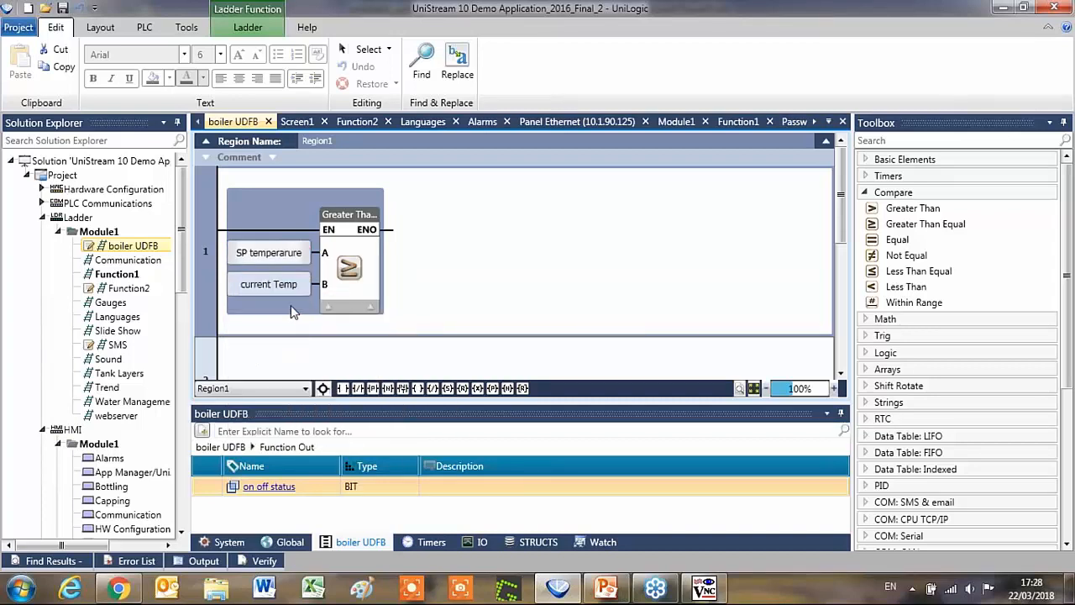
# Place a Direct Coil after the comparison on rung 1 and link it to the on off status tag
pyautogui.click(892, 159)
pyautogui.moveTo(906, 257); pyautogui.dragTo(445, 228)
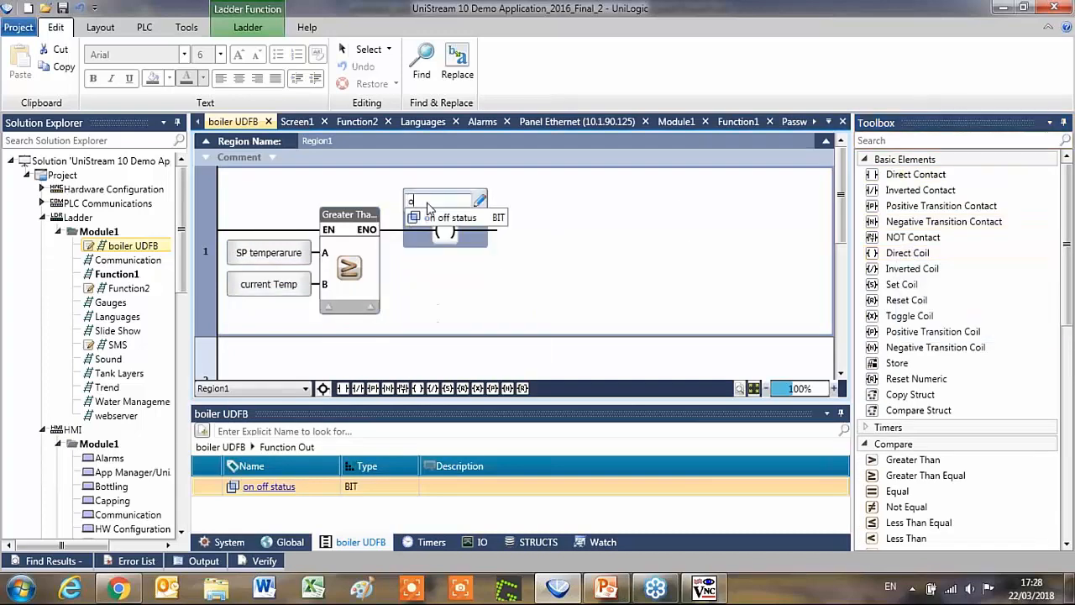
pyautogui.click(435, 216)
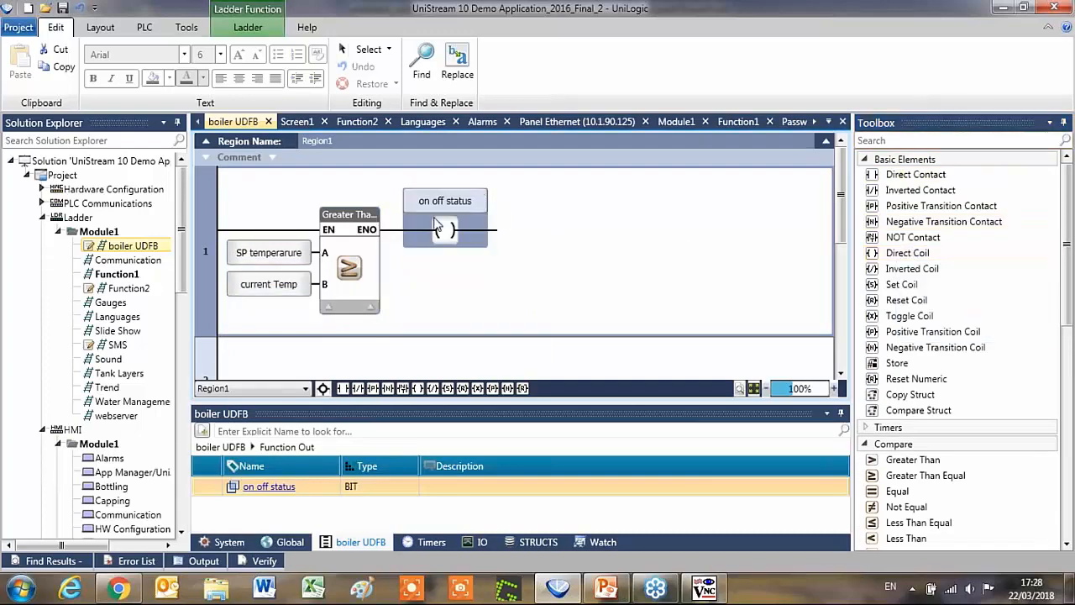
# Open Function2 and insert calls to the boiler UDFB function on rungs 2 and 3
pyautogui.doubleClick(126, 288)
pyautogui.moveTo(126, 246); pyautogui.dragTo(244, 351)
pyautogui.scroll(-2, 423, 333)
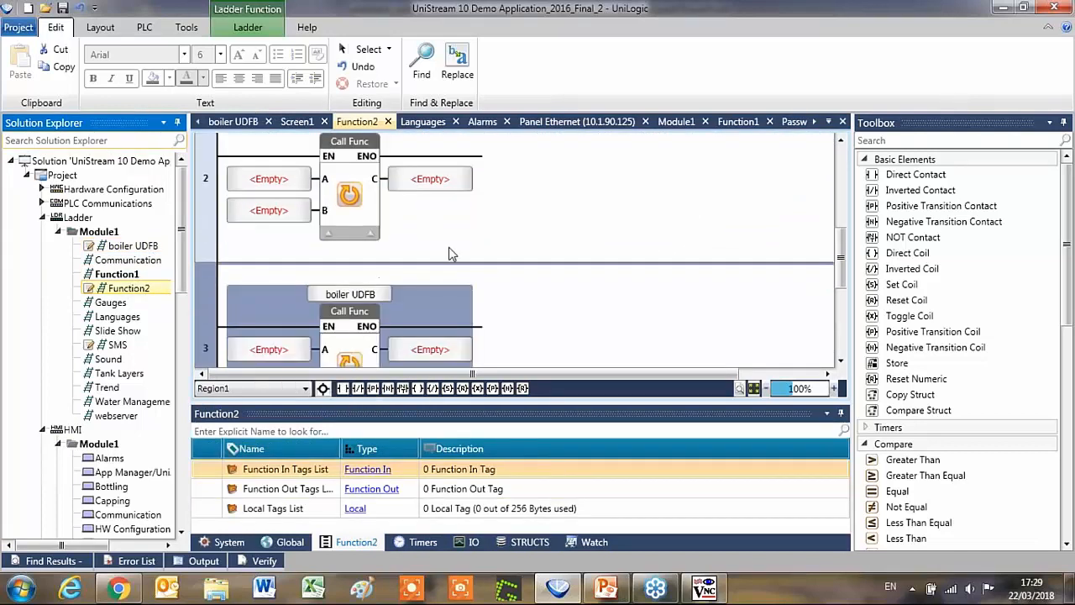
pyautogui.moveTo(435, 420); pyautogui.dragTo(435, 447)
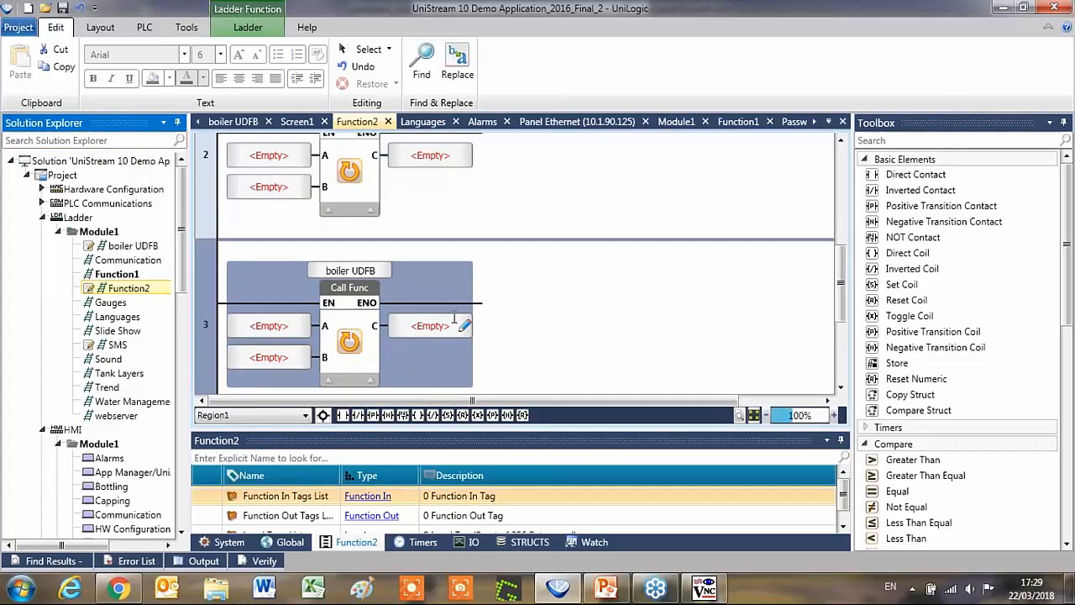
pyautogui.moveTo(473, 428); pyautogui.dragTo(472, 413)
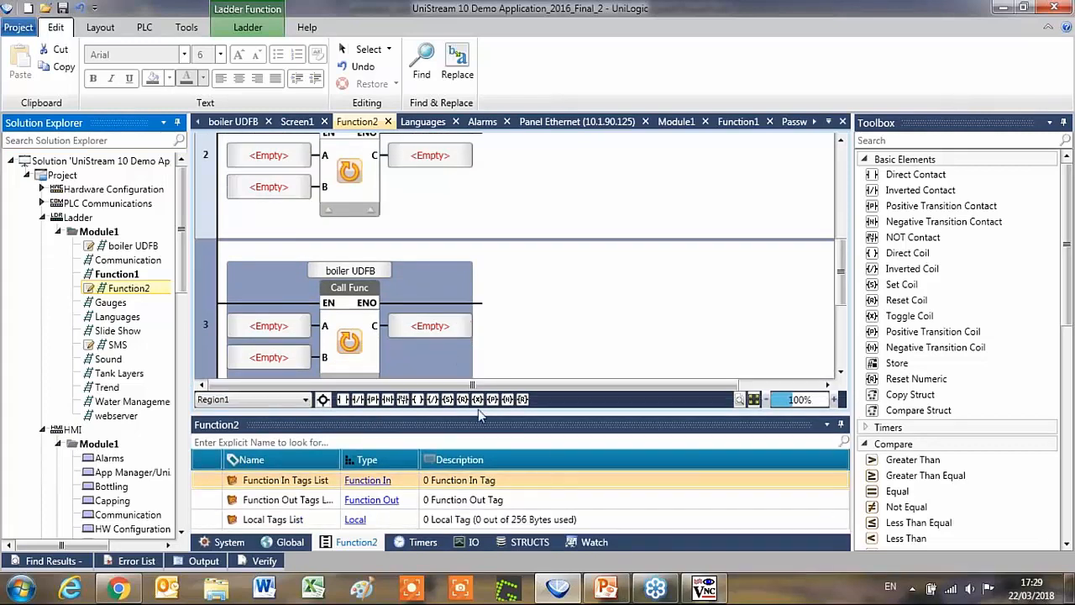
# Create a new STRUCT named boilers
pyautogui.click(533, 545)
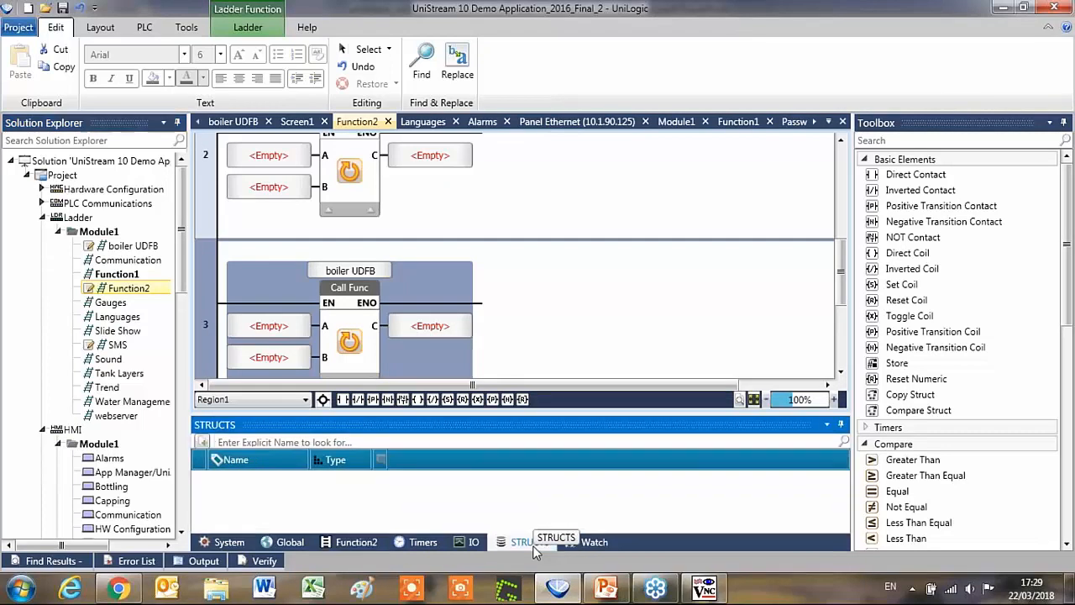
pyautogui.click(202, 442)
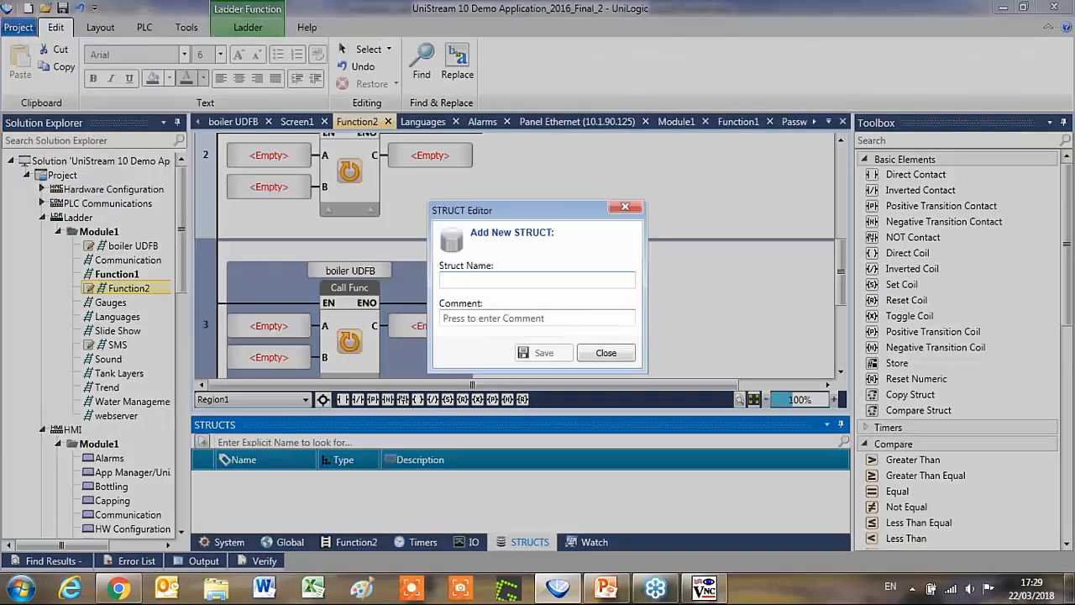
pyautogui.write('boilers')
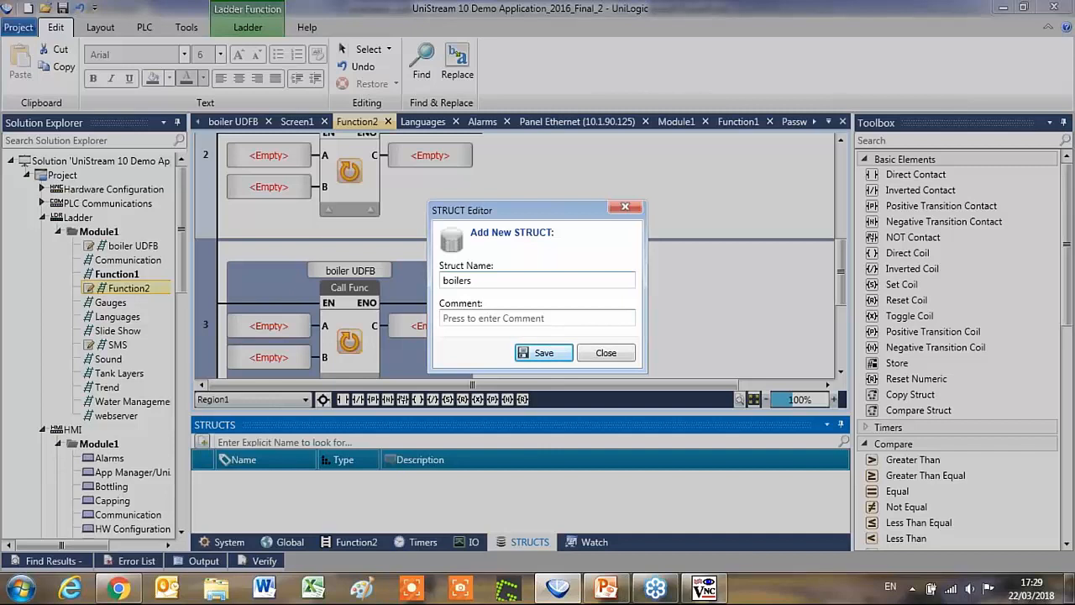
pyautogui.click(550, 354)
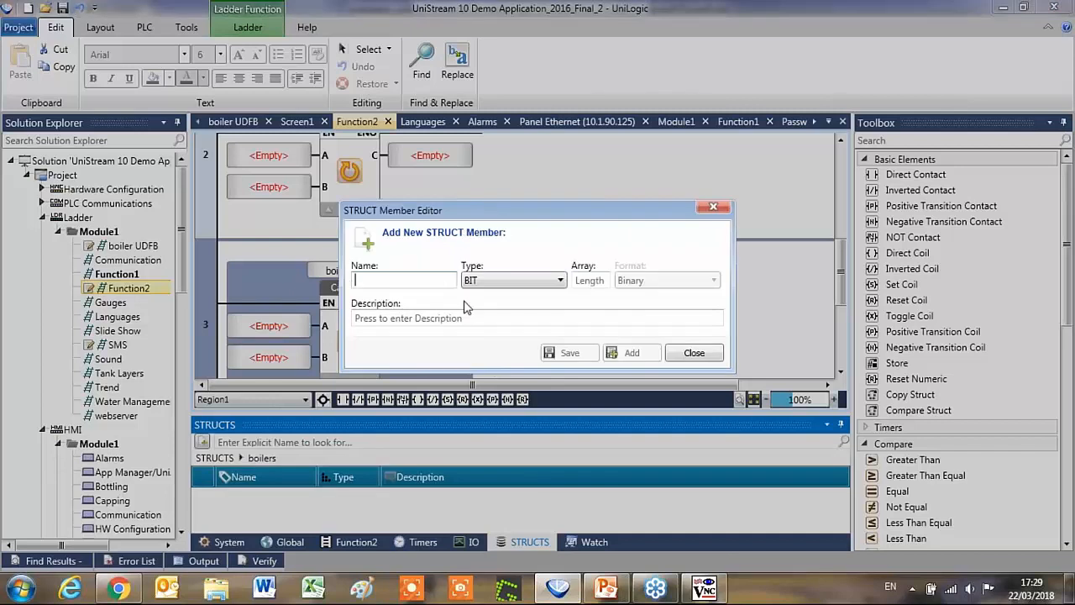
# Add the members SP temp and current temp to the boilers struct, both with type INT16
pyautogui.write('SP temp')
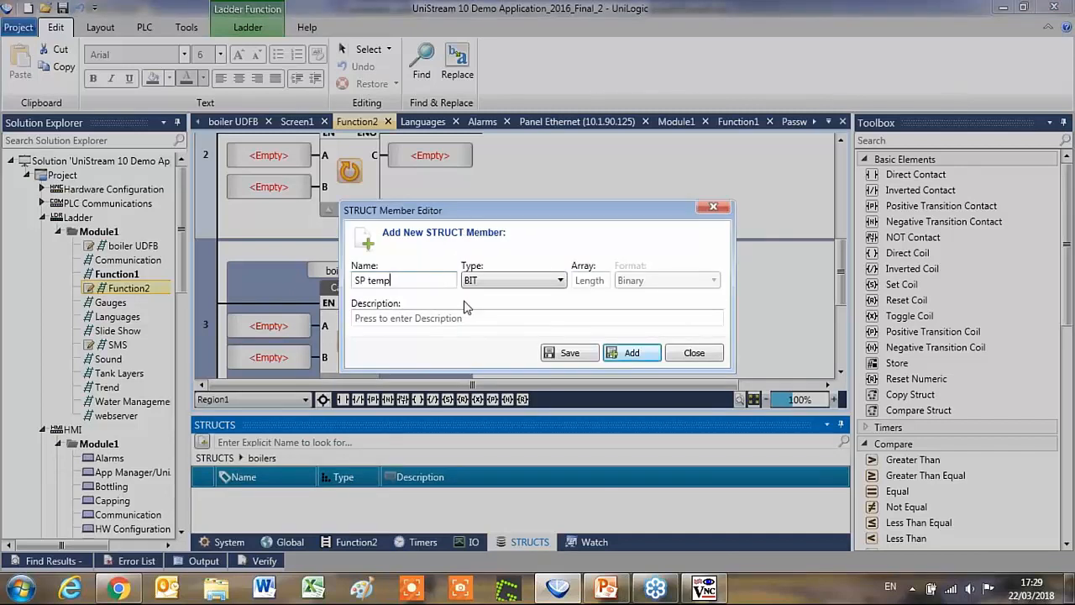
pyautogui.click(501, 281)
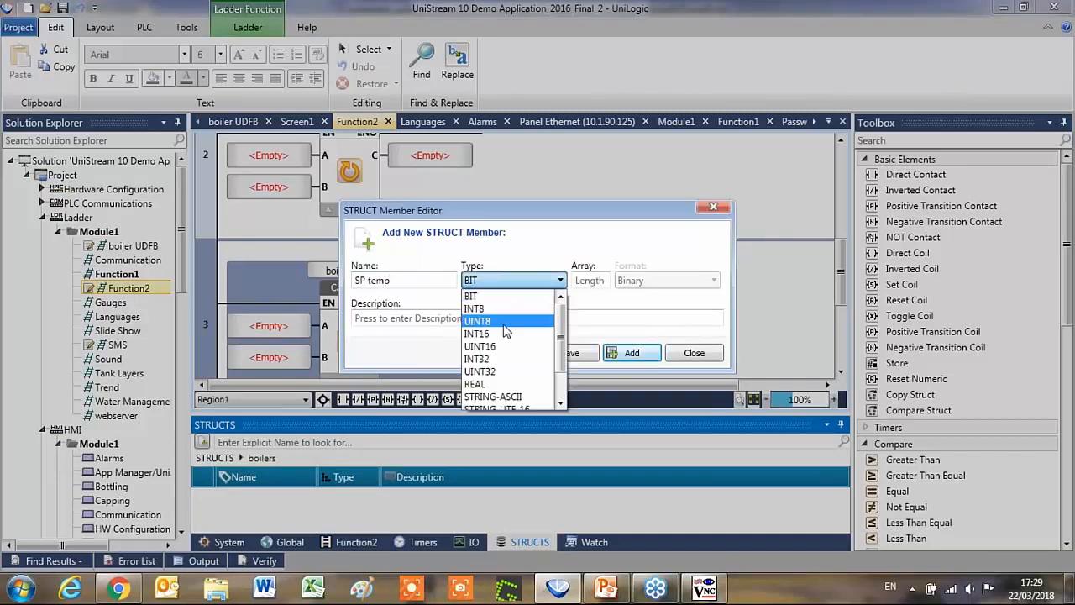
pyautogui.click(504, 339)
pyautogui.click(621, 355)
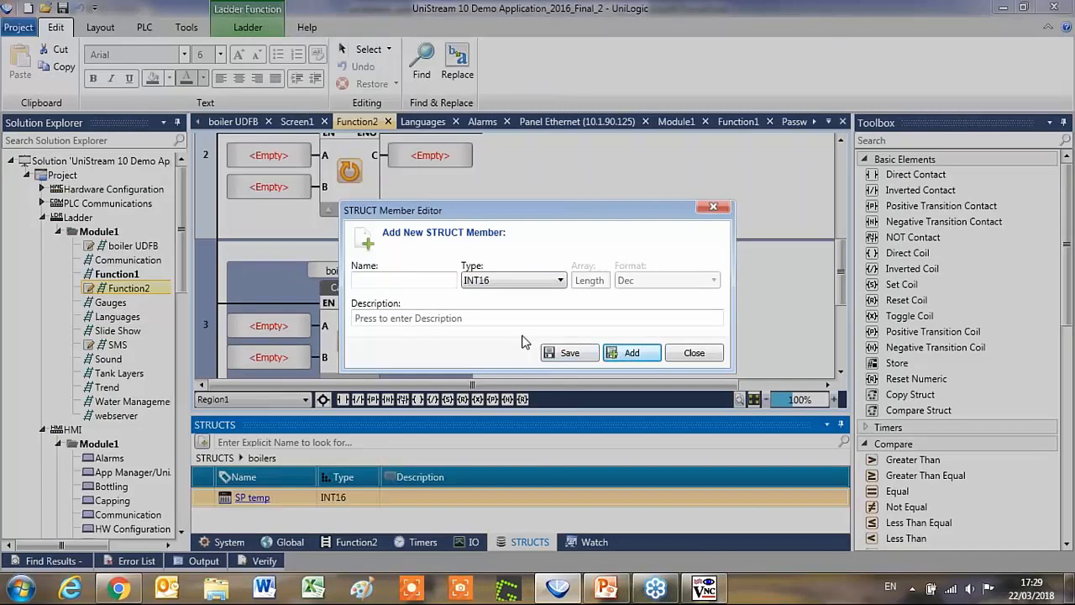
pyautogui.write('current tem')
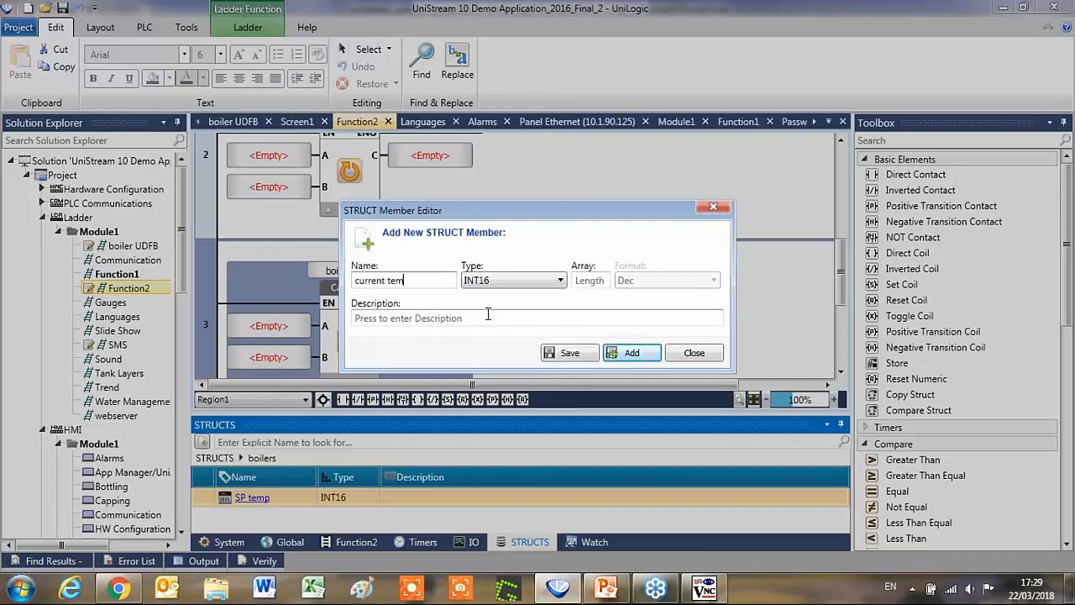
pyautogui.write('p')
pyautogui.click(648, 356)
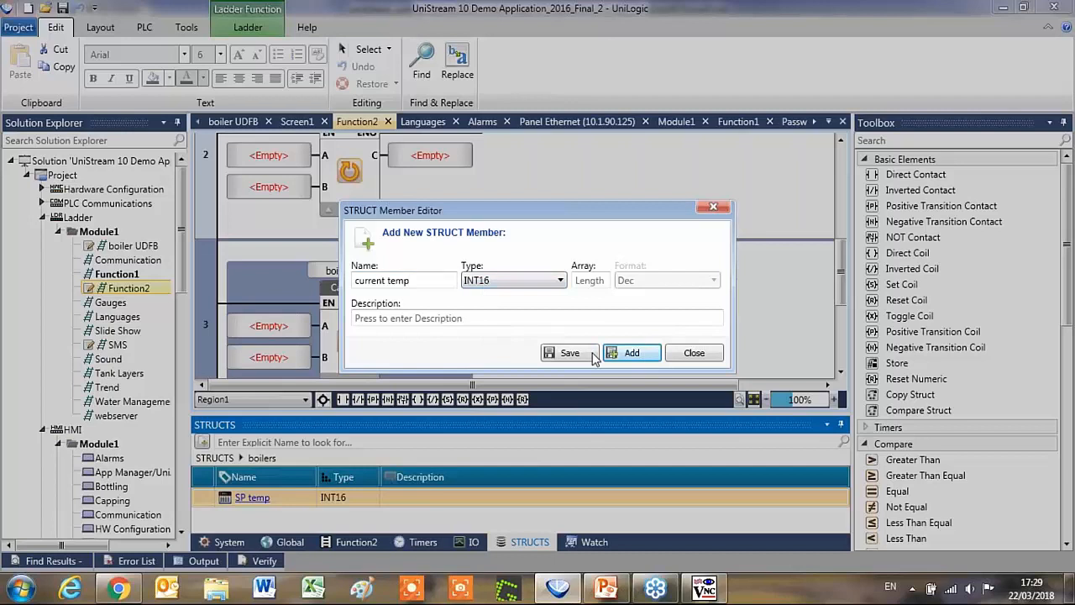
# Add a member named on off status with type BIT to the boilers struct and finish adding members
pyautogui.write('or')
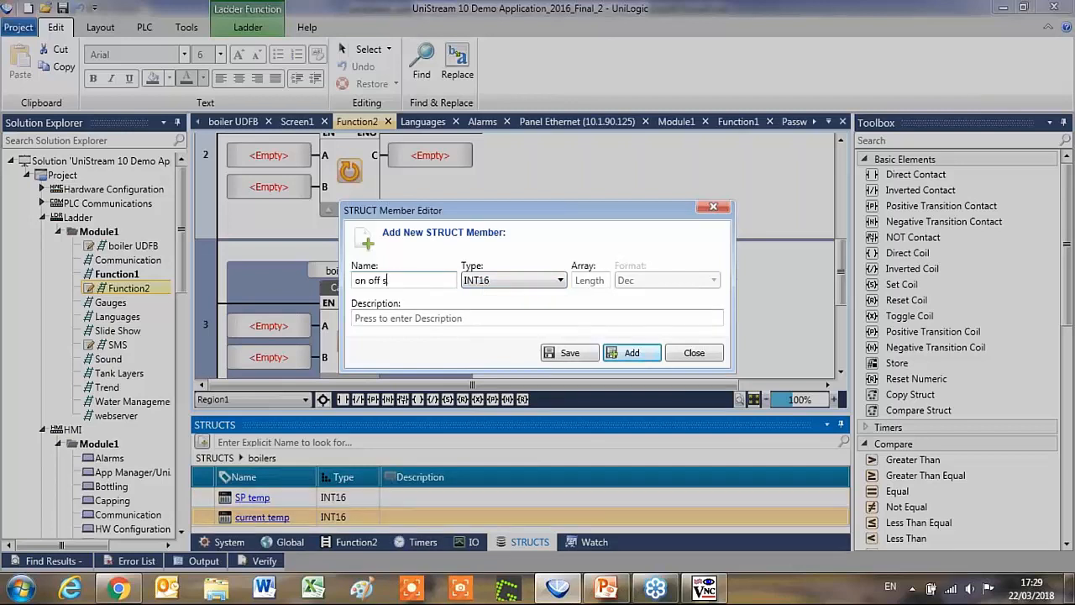
pyautogui.click(512, 280)
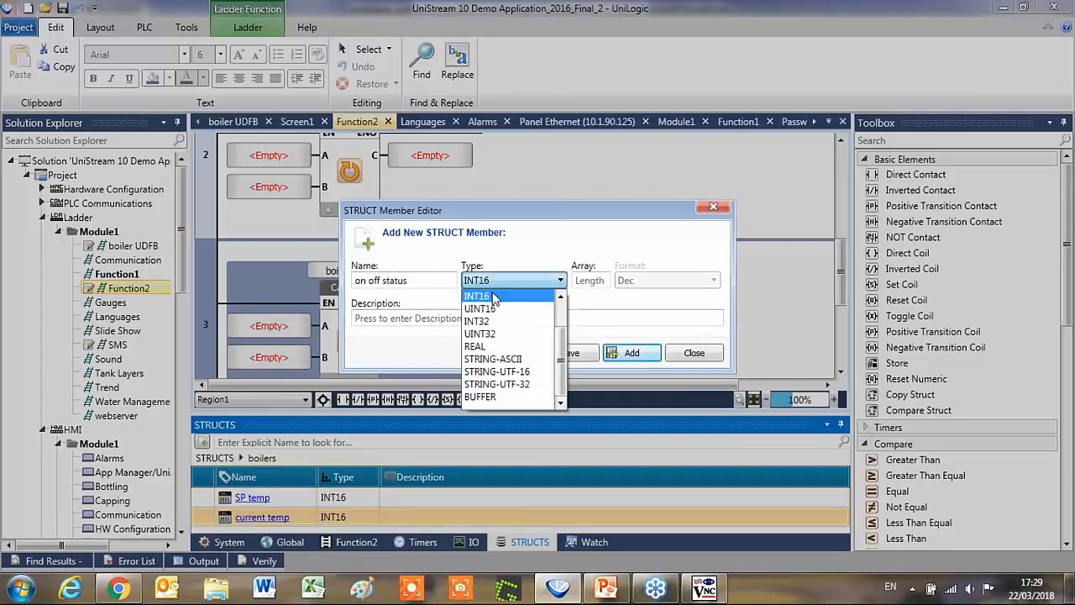
pyautogui.click(534, 298)
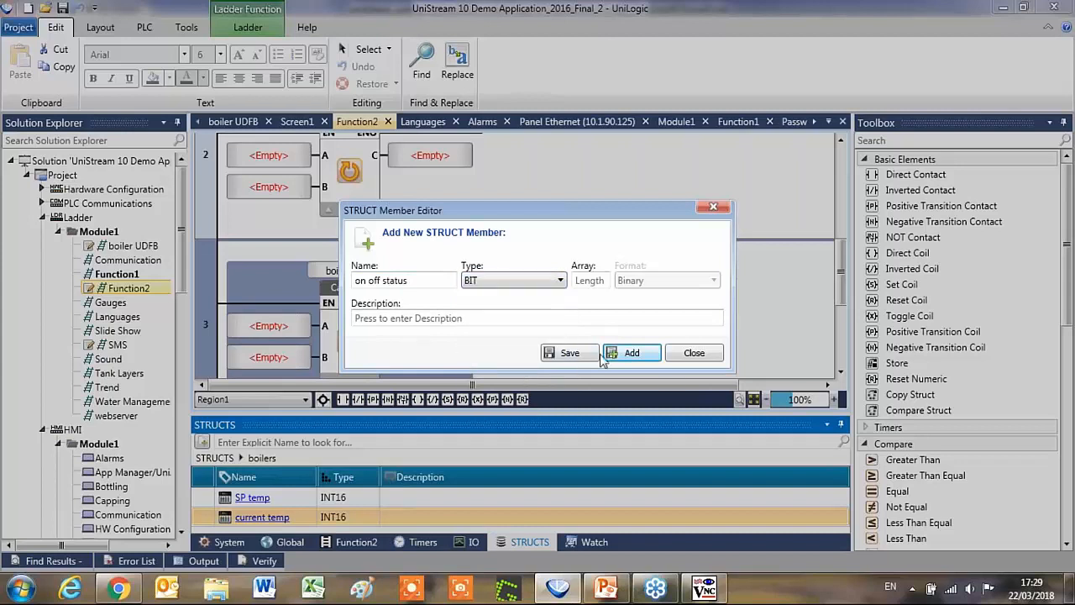
pyautogui.click(570, 353)
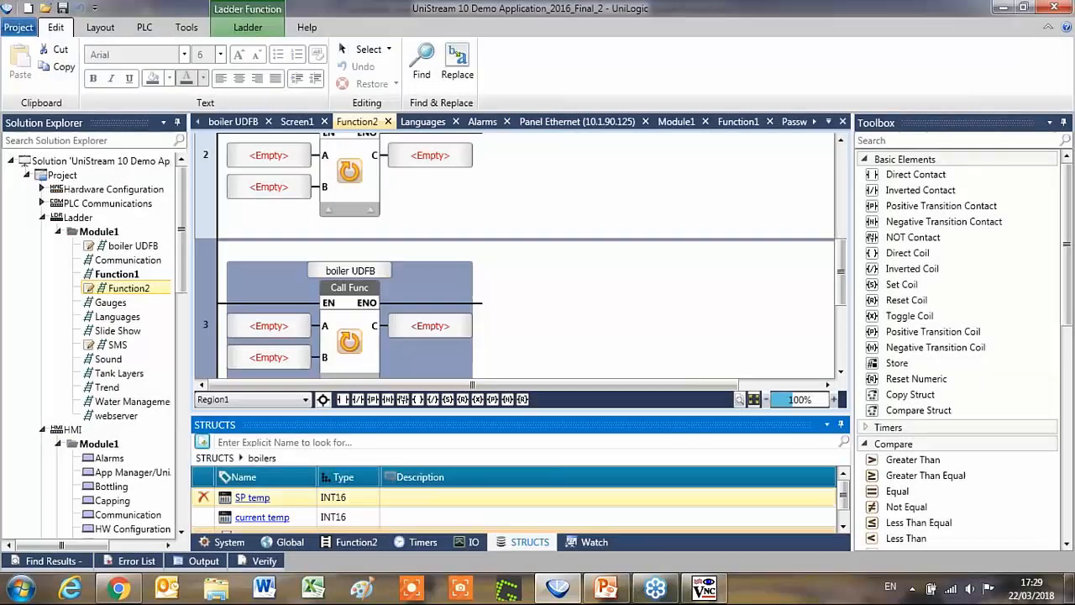
# Add two global tags named boiler 1 and boiler 2, both using the boilers struct as their type
pyautogui.click(286, 542)
pyautogui.click(203, 441)
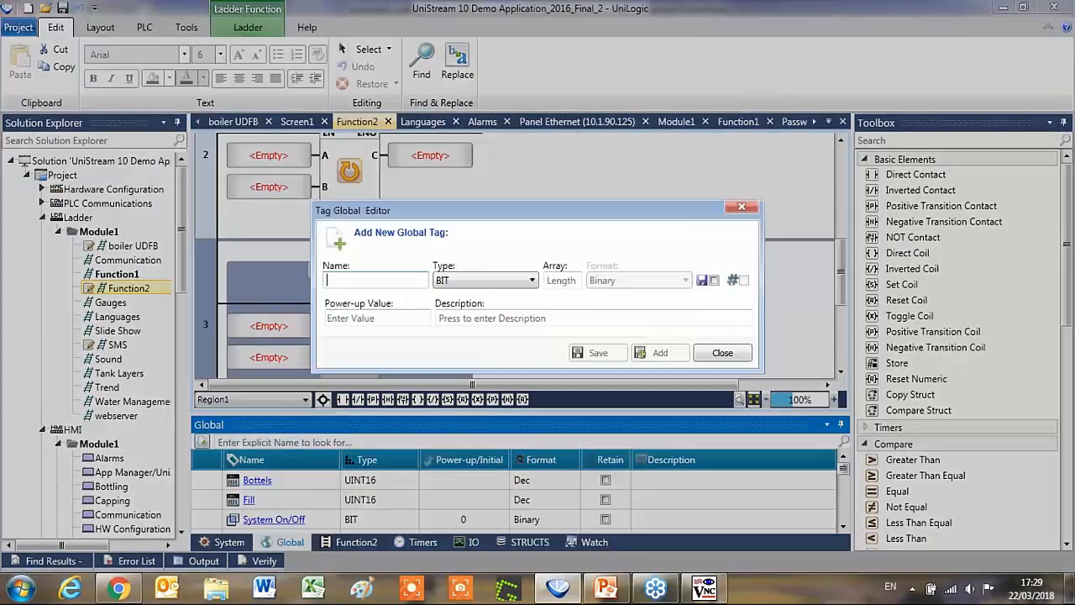
pyautogui.write('boiler 1')
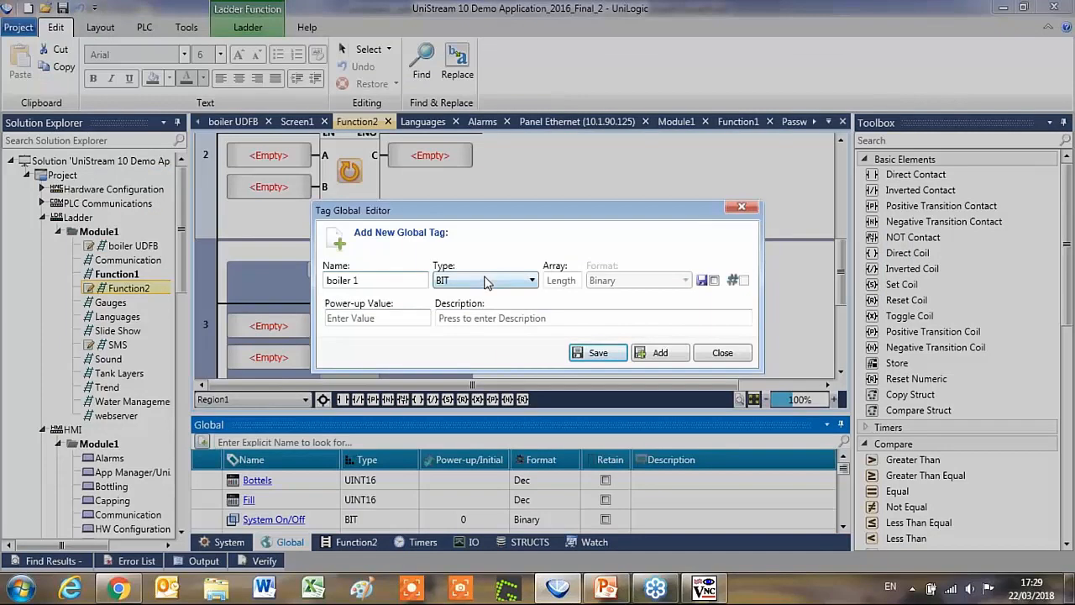
pyautogui.click(485, 280)
pyautogui.scroll(-8, 470, 370)
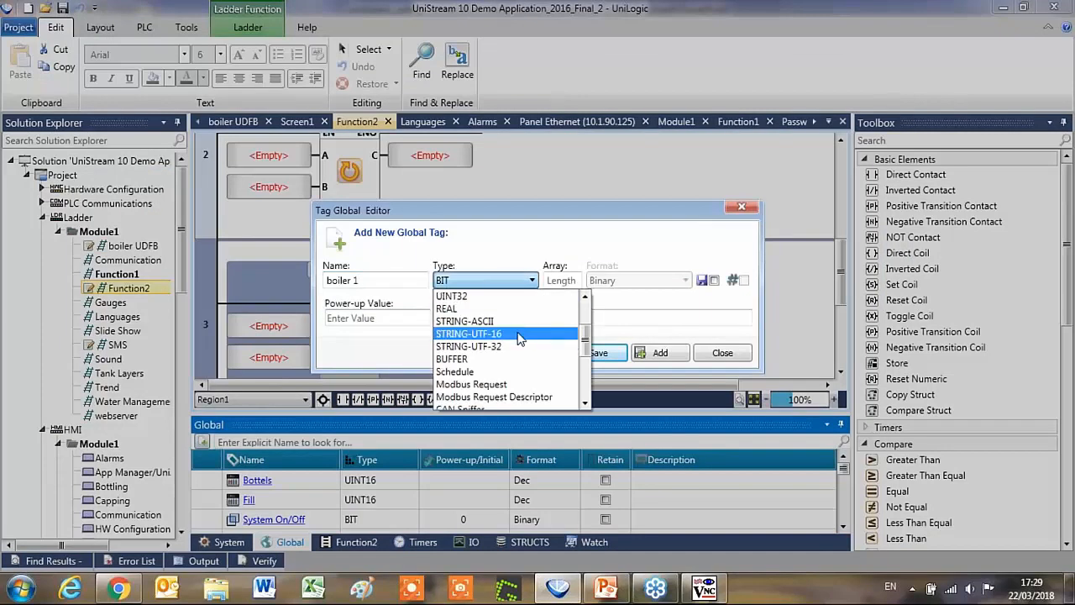
pyautogui.click(452, 401)
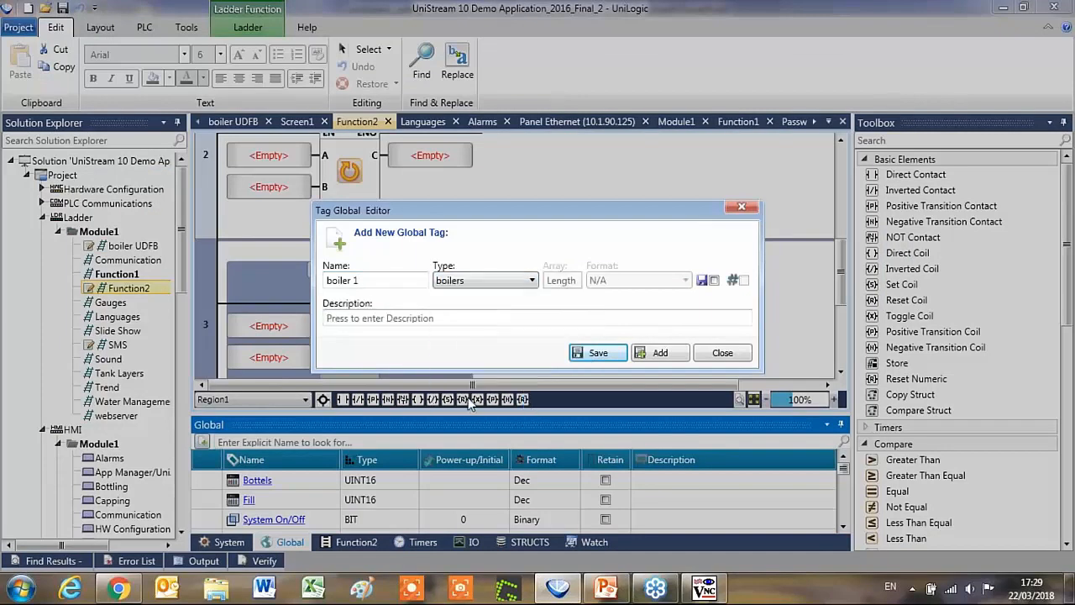
pyautogui.click(658, 354)
pyautogui.write('boile')
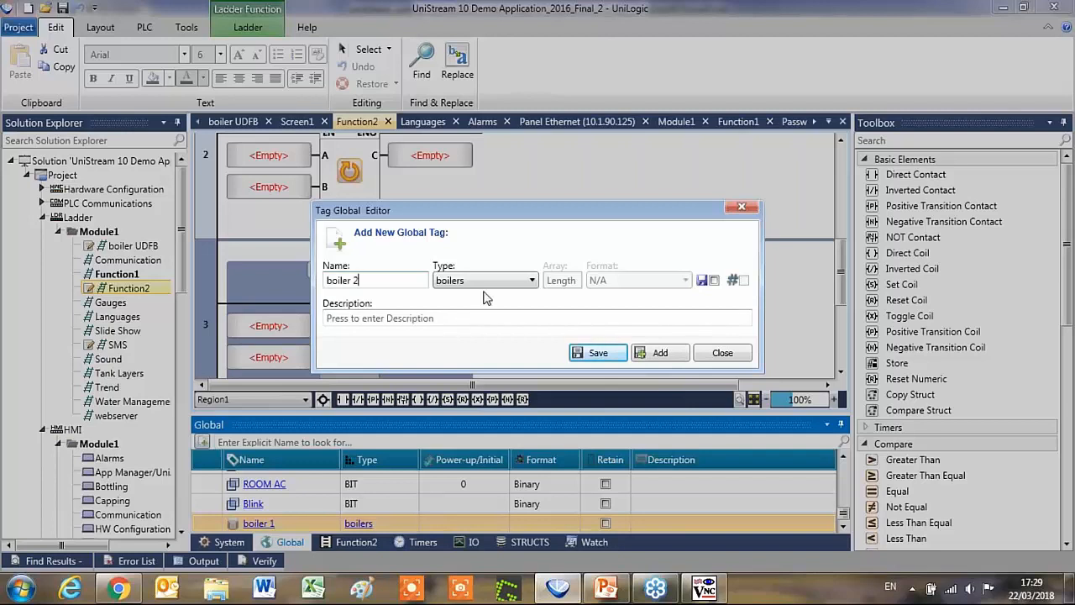
pyautogui.click(599, 354)
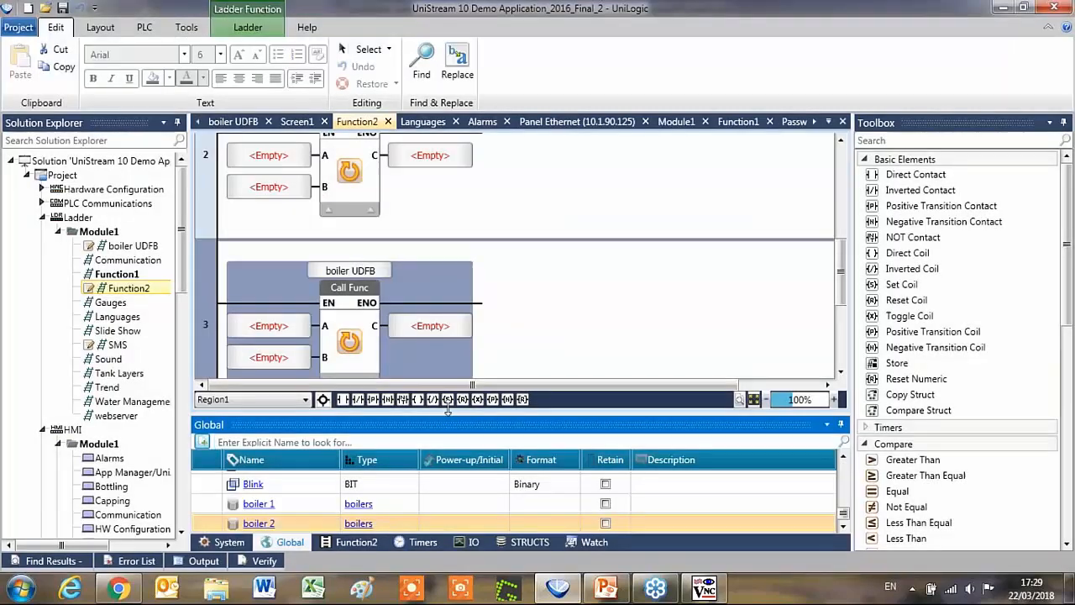
# Examine the struct members of the global tags boiler 1 and boiler 2, and return to the global tag list
pyautogui.moveTo(340, 417); pyautogui.dragTo(357, 419)
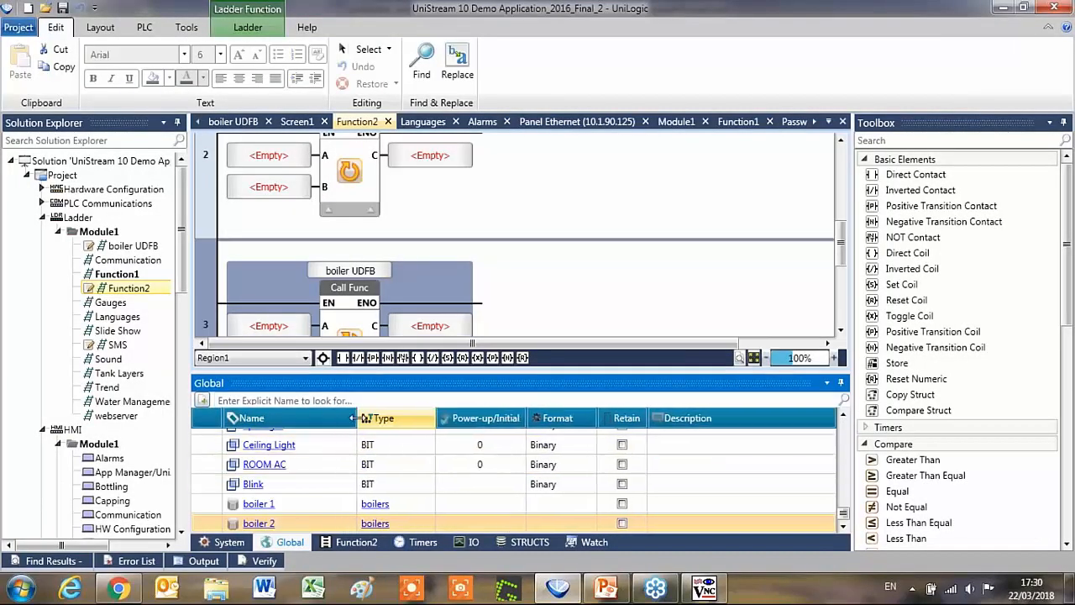
pyautogui.click(376, 504)
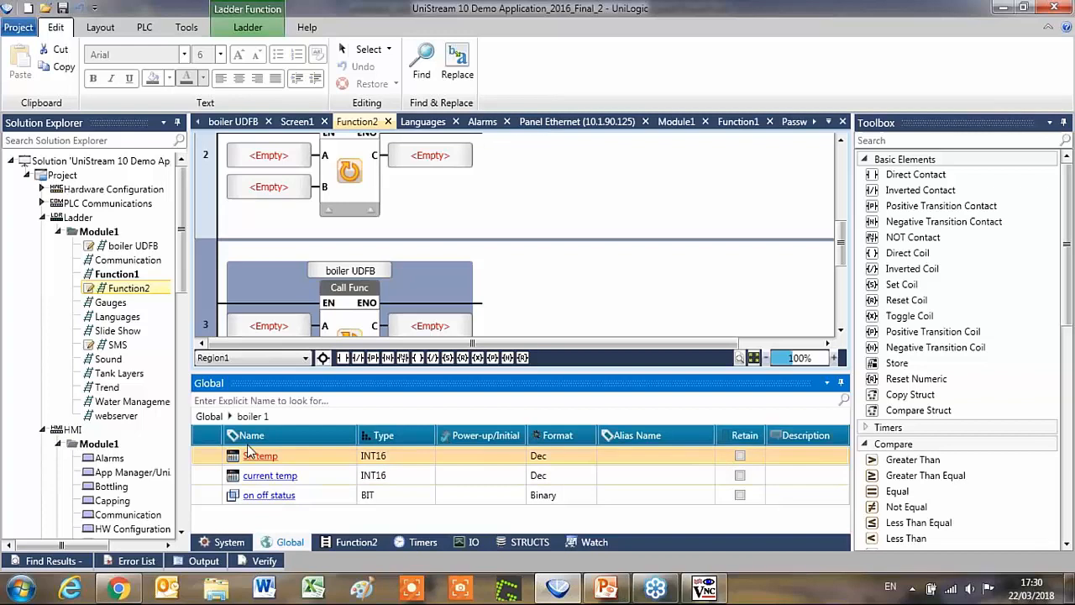
pyautogui.click(209, 416)
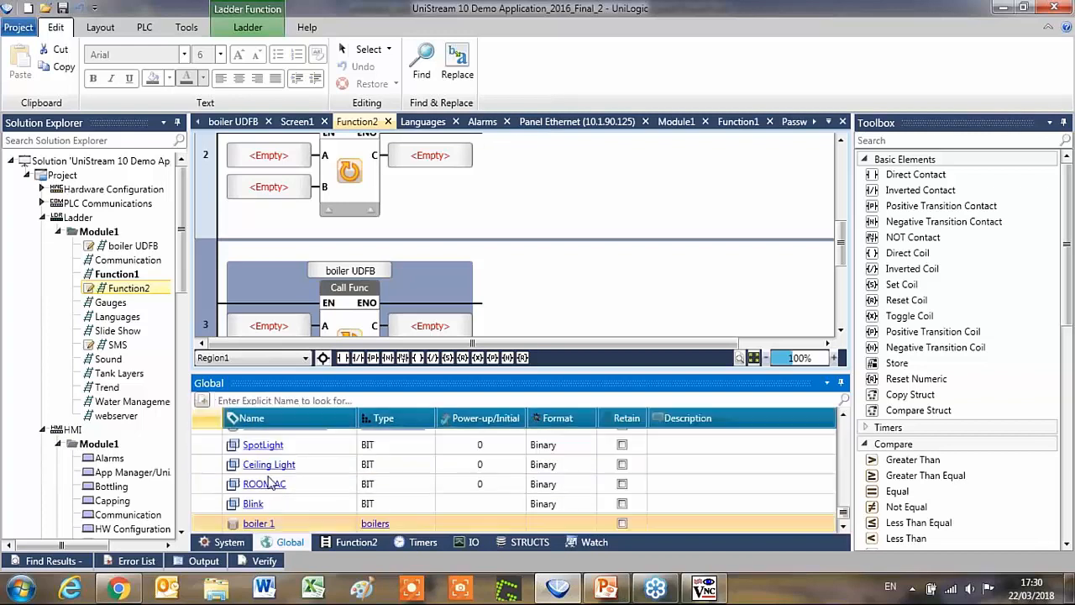
pyautogui.scroll(-1, 371, 508)
pyautogui.click(372, 522)
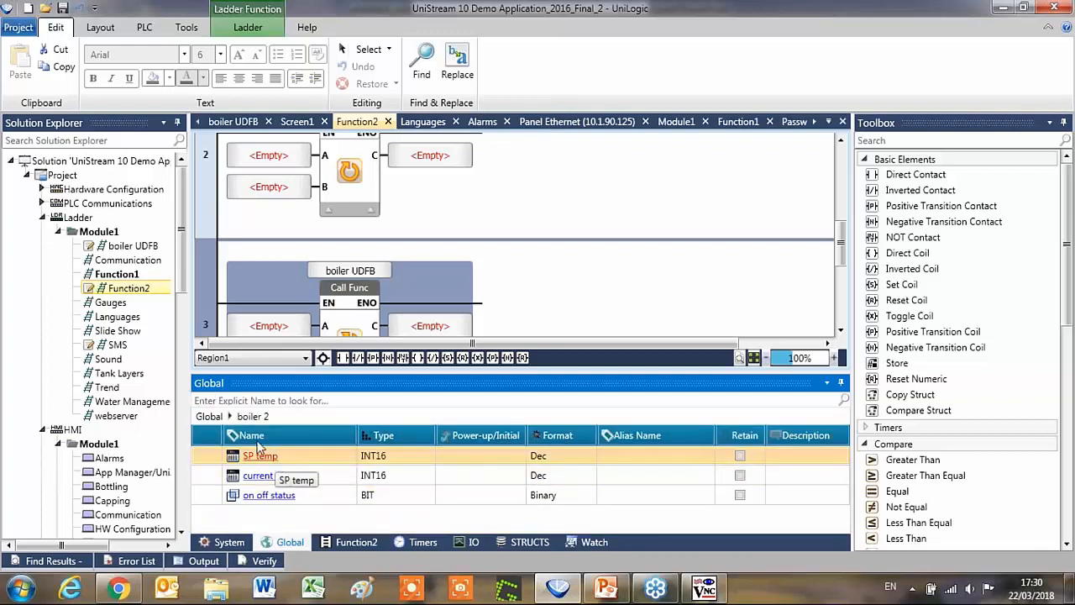
pyautogui.click(209, 417)
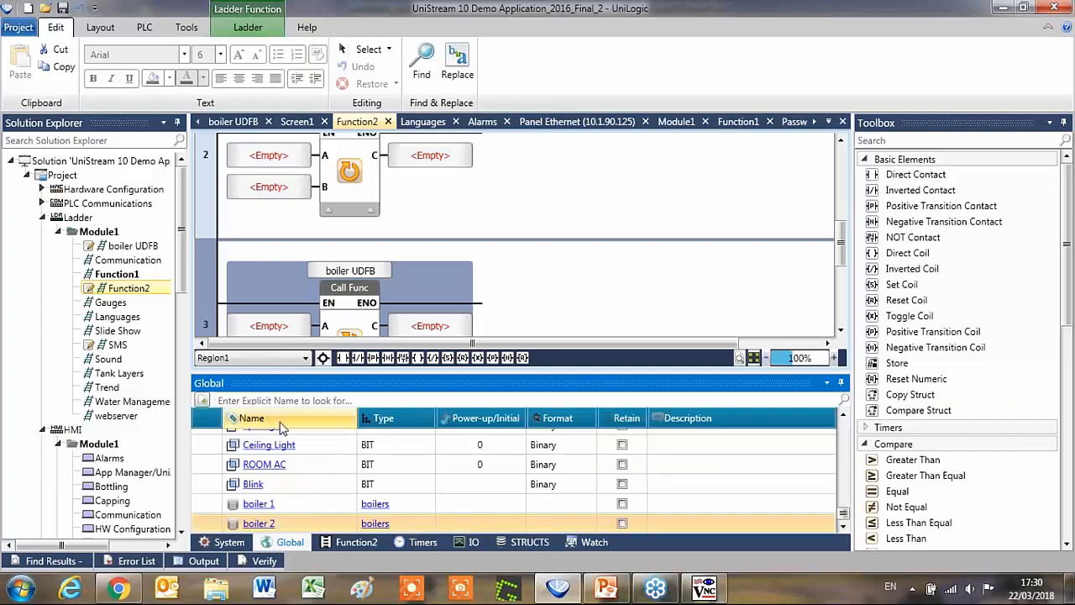
# In rung 2's boiler UDFB call, link input A to boiler 1.SP temp and input B to boiler 1.current temp
pyautogui.click(285, 155)
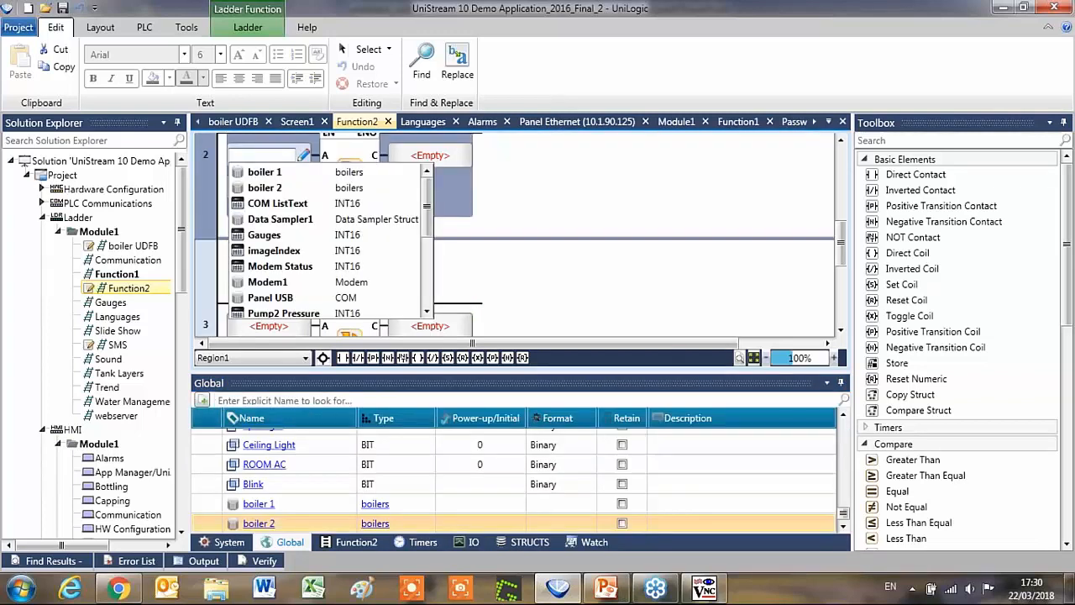
pyautogui.click(283, 172)
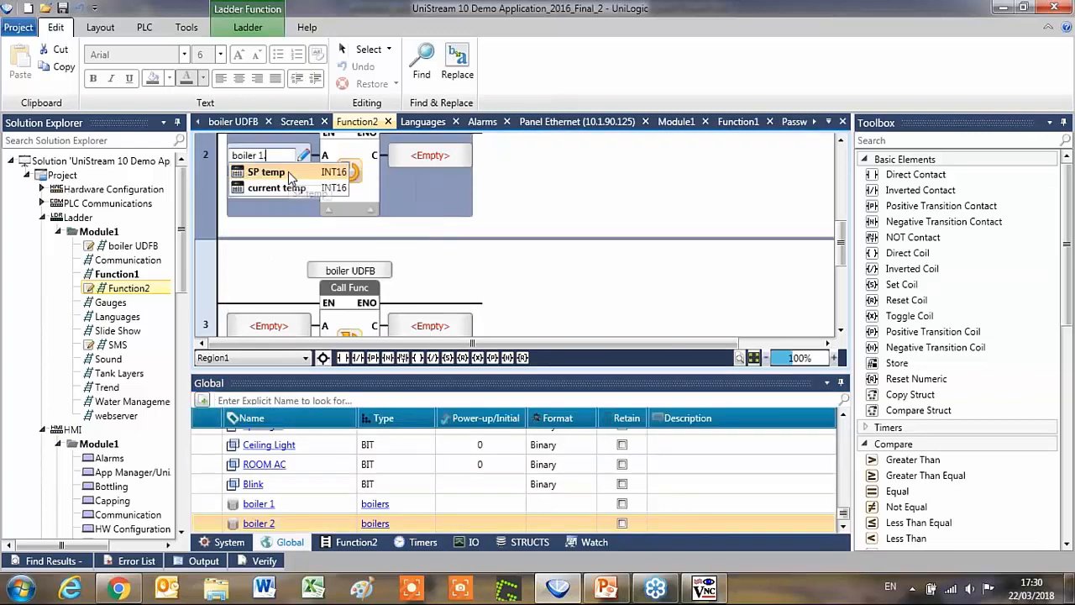
pyautogui.click(276, 189)
pyautogui.click(276, 218)
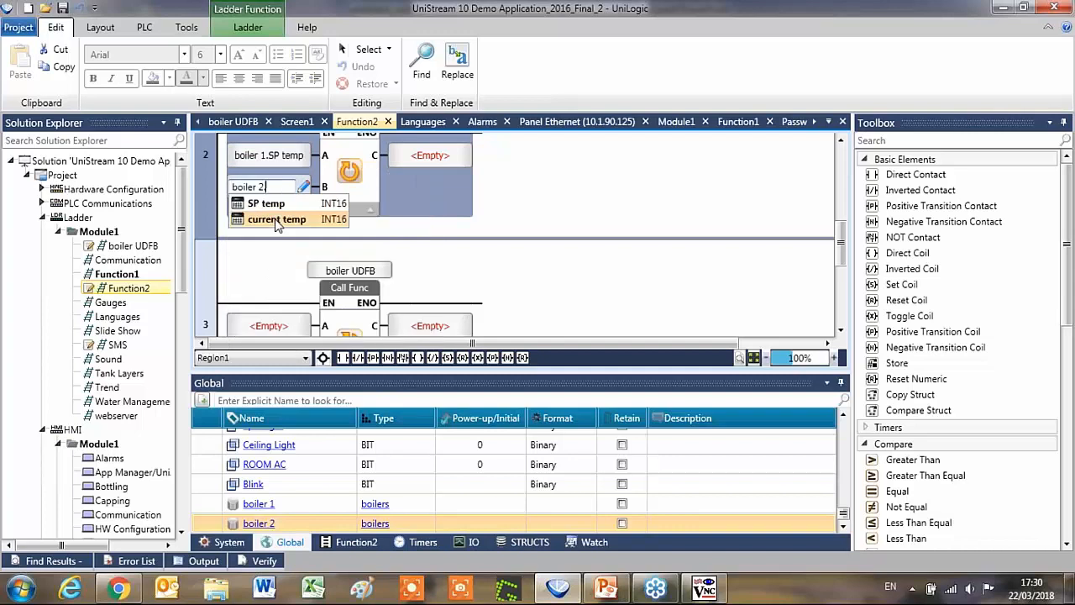
pyautogui.click(276, 200)
pyautogui.click(265, 186)
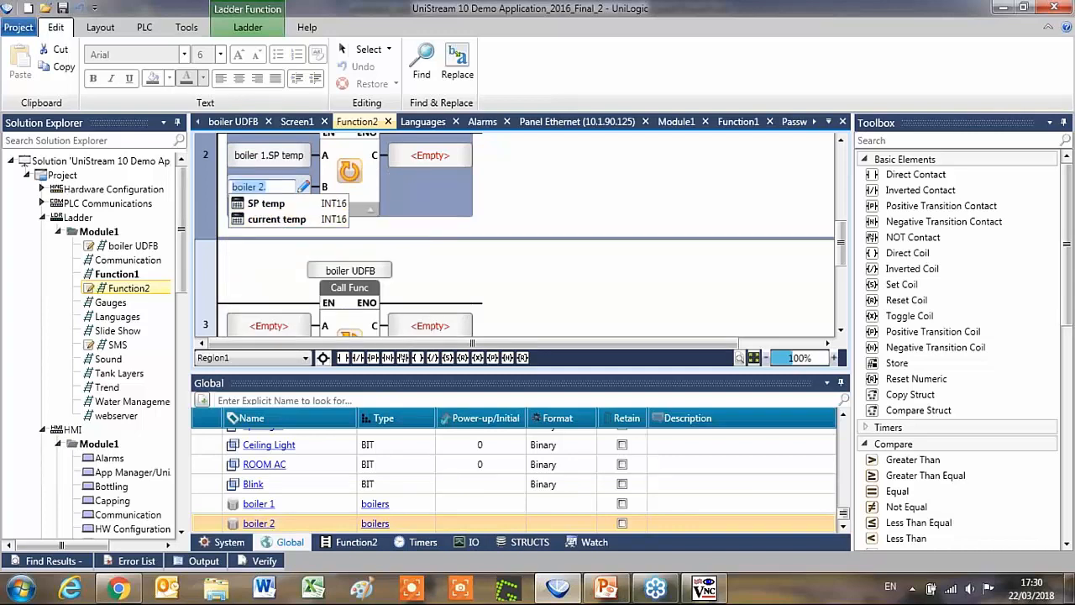
pyautogui.press('BackSpace')
pyautogui.click(273, 208)
pyautogui.click(276, 218)
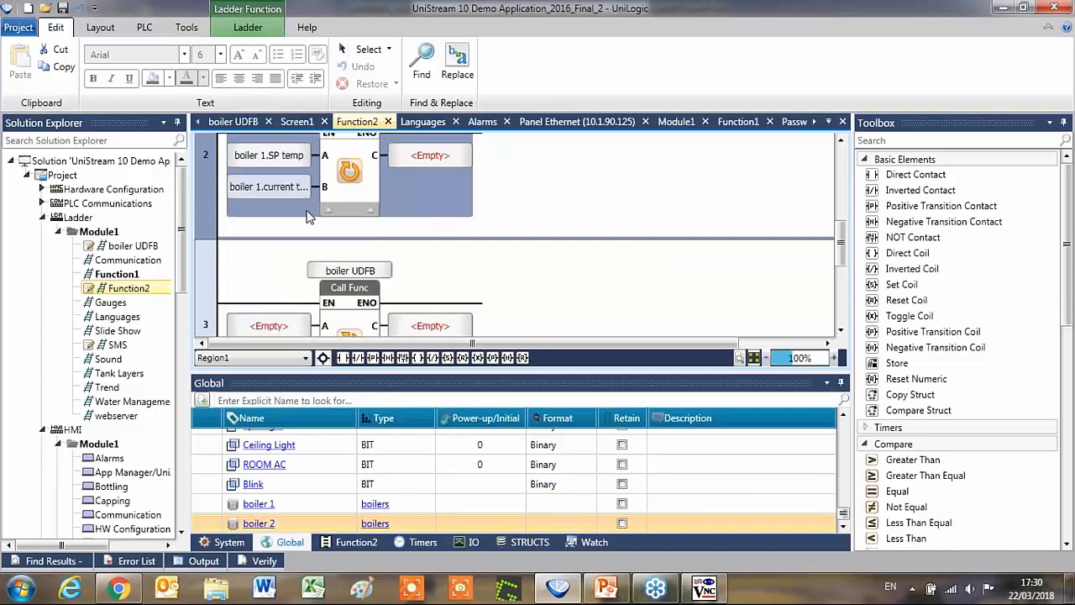
# Link output C of rung 2's boiler UDFB call to boiler 1.on off status
pyautogui.click(428, 156)
pyautogui.click(427, 236)
pyautogui.click(431, 172)
# In rung 3's boiler UDFB call, link input A to boiler 2.SP temp and input B to boiler 2.current temp
pyautogui.click(268, 325)
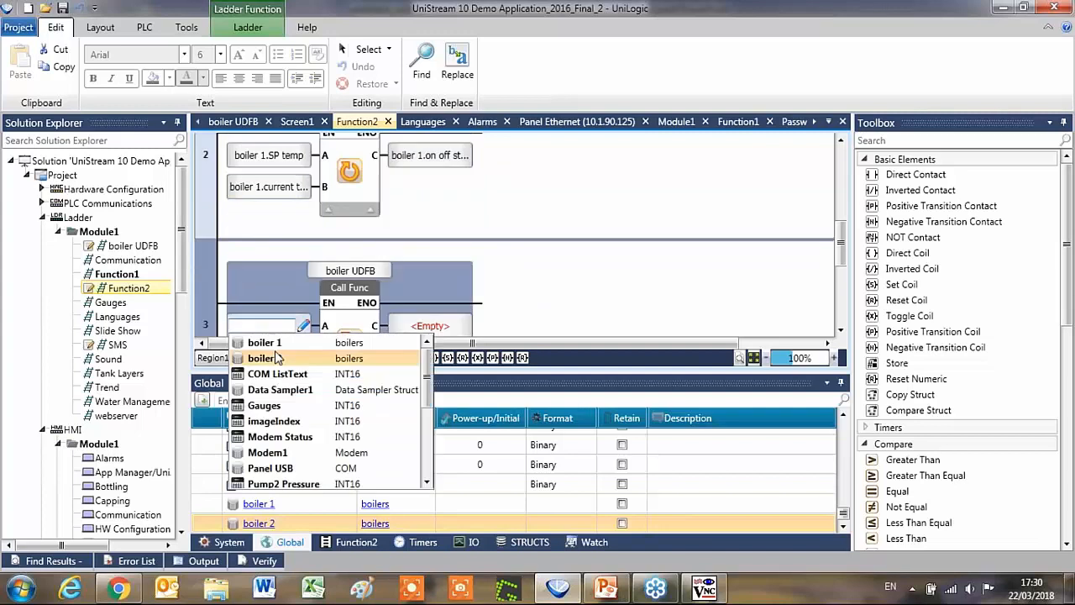
pyautogui.click(278, 358)
pyautogui.click(281, 341)
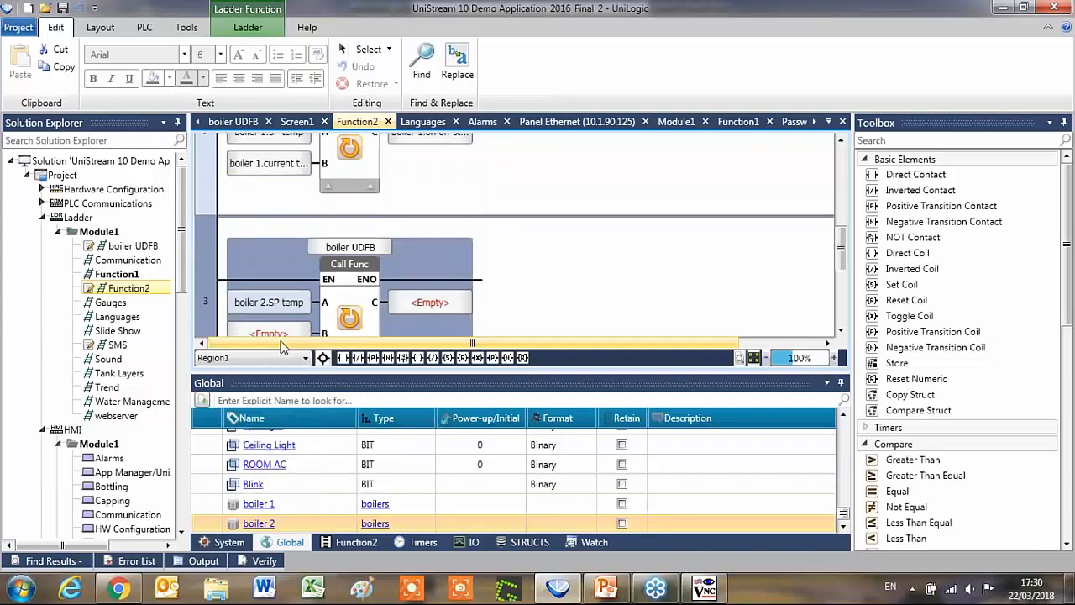
pyautogui.click(275, 332)
pyautogui.click(289, 368)
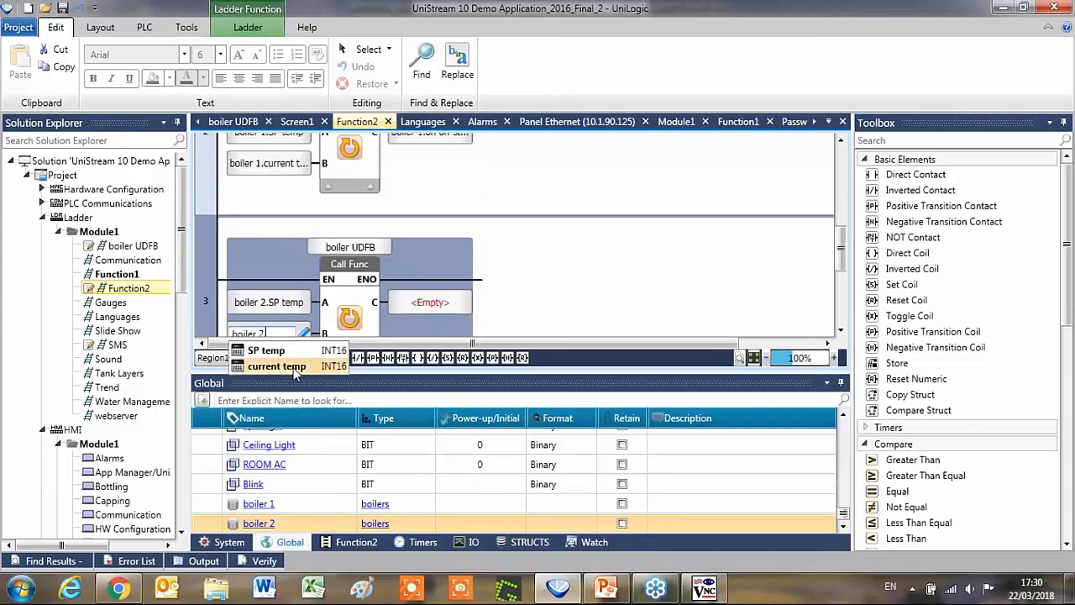
pyautogui.click(293, 368)
# Link output C of rung 3's boiler UDFB call to boiler 2.on off status and enlarge the ladder area
pyautogui.click(430, 302)
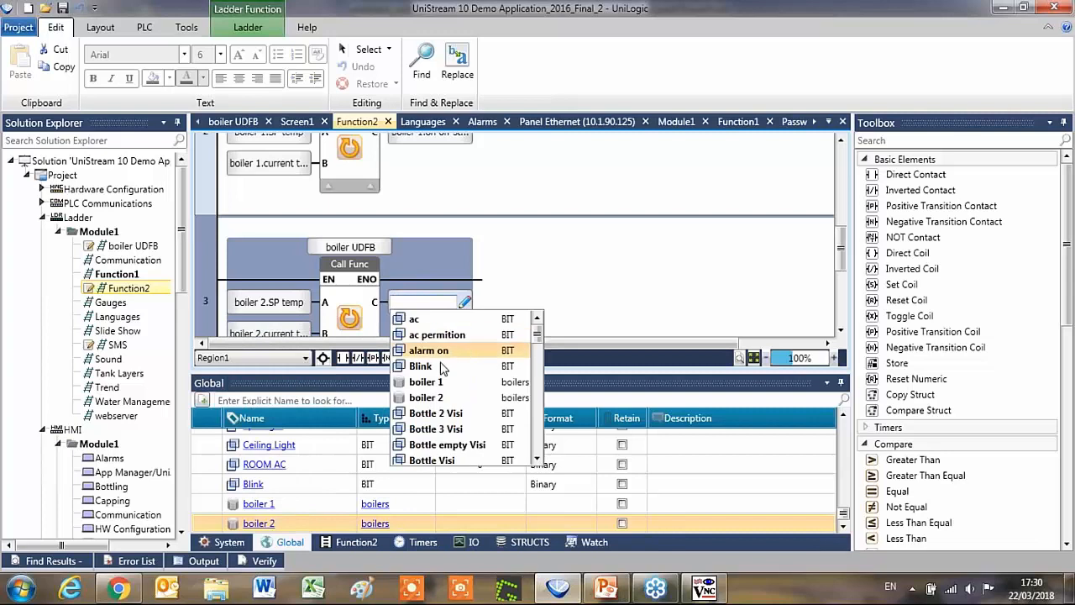
pyautogui.click(448, 397)
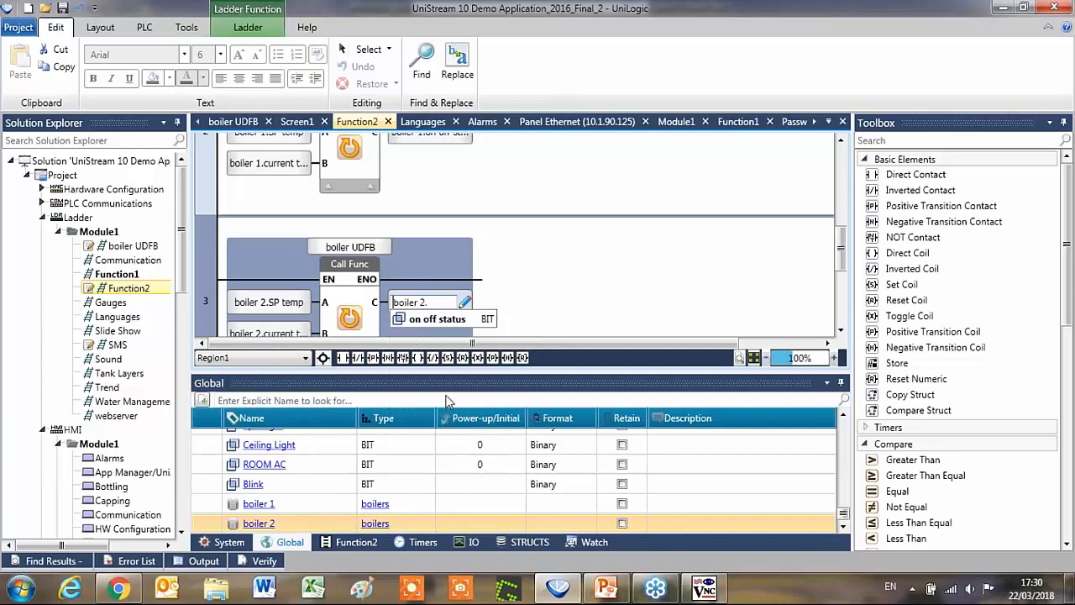
pyautogui.click(449, 317)
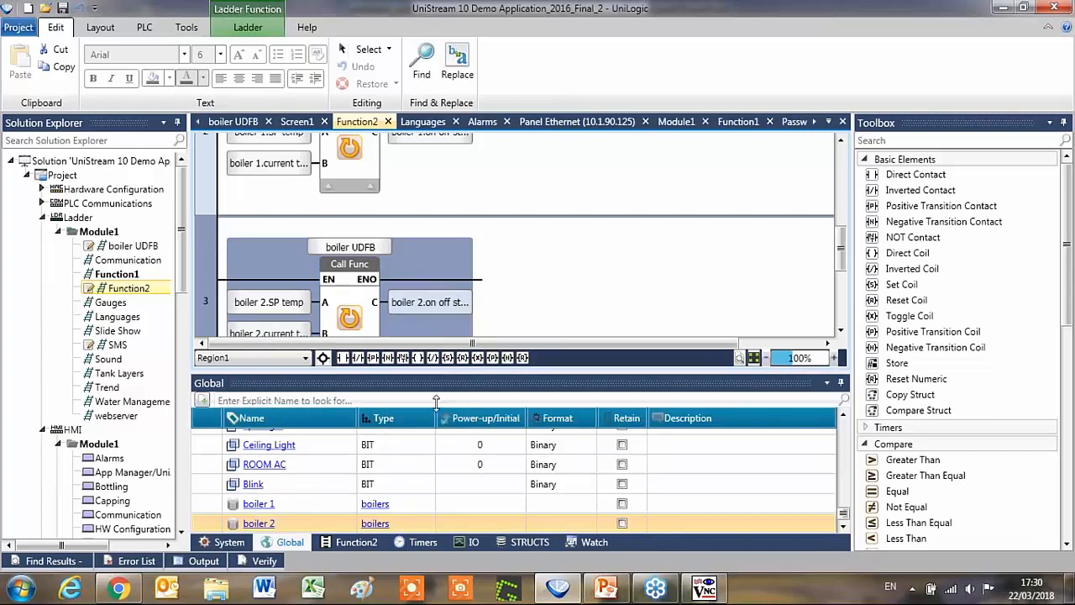
pyautogui.moveTo(435, 401); pyautogui.dragTo(436, 448)
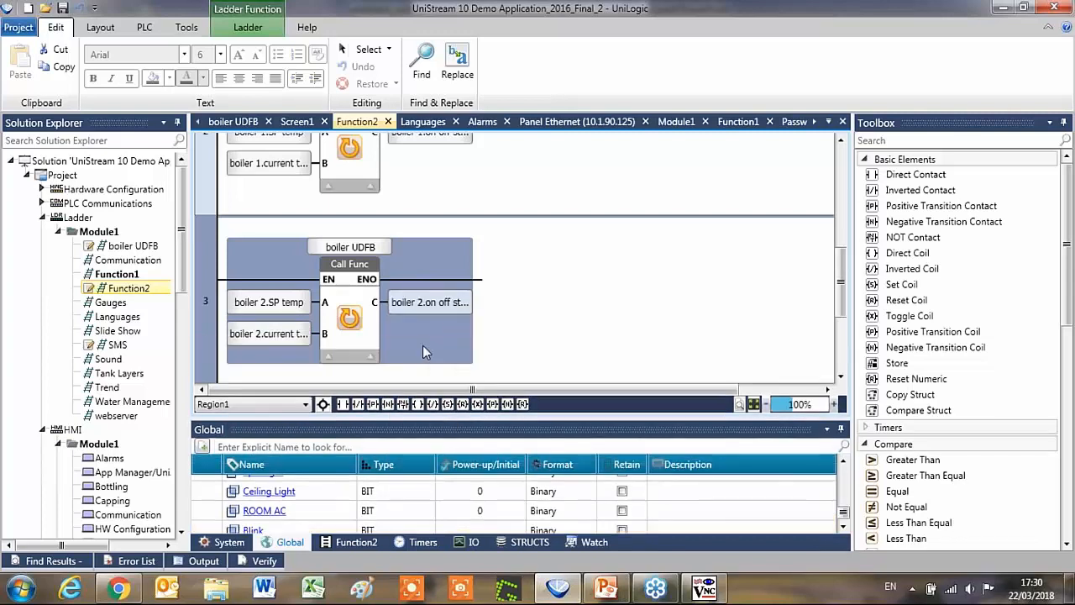
pyautogui.rightClick(130, 246)
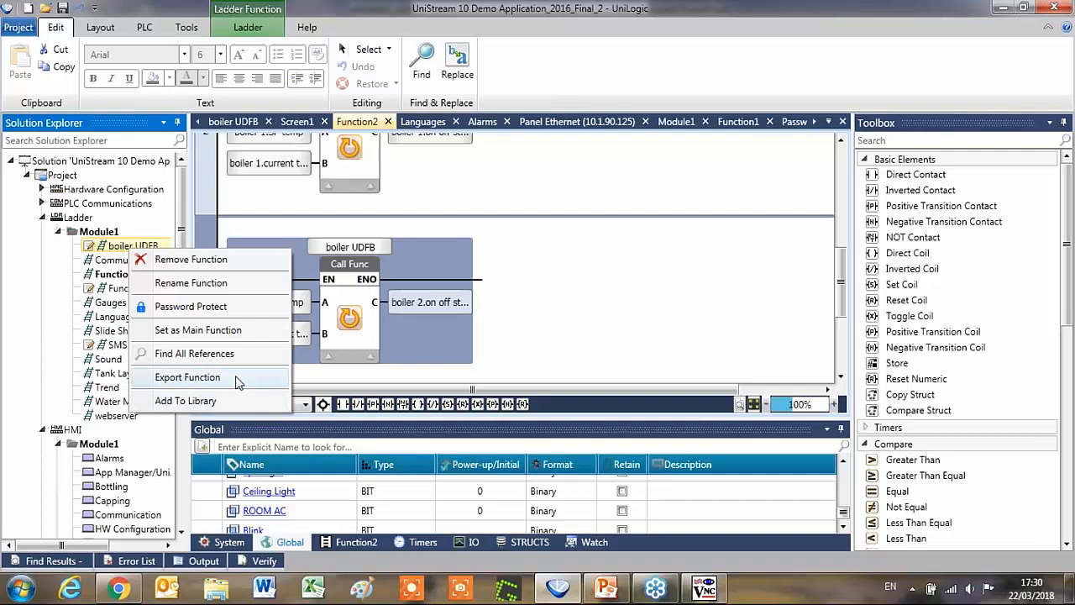
pyautogui.click(623, 363)
# Add a new custom control to the project's HMI custom controls
pyautogui.moveTo(182, 243); pyautogui.dragTo(180, 405)
pyautogui.doubleClick(126, 423)
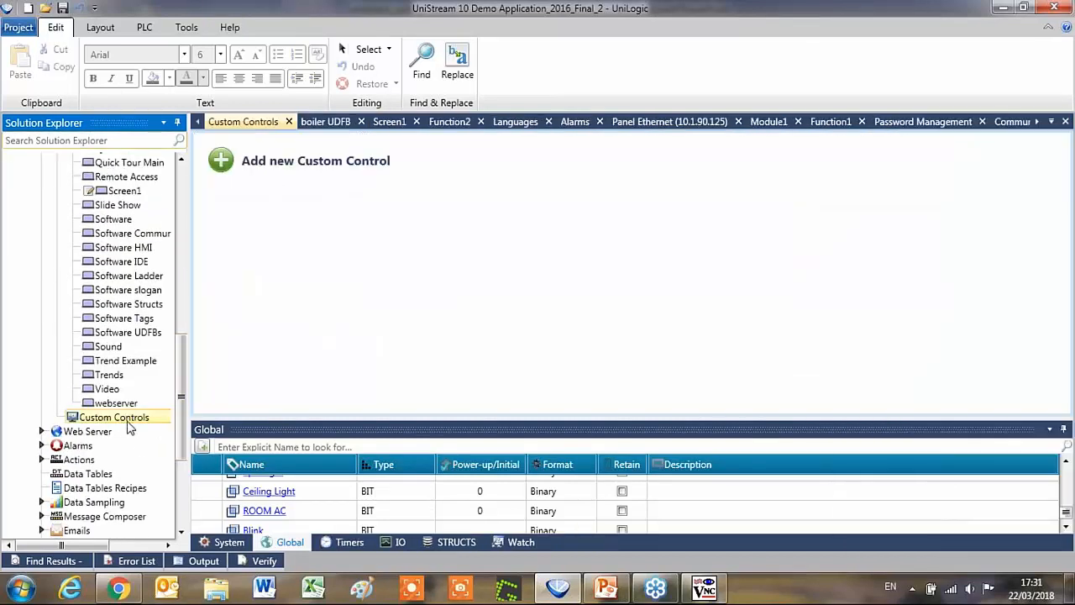
pyautogui.click(221, 167)
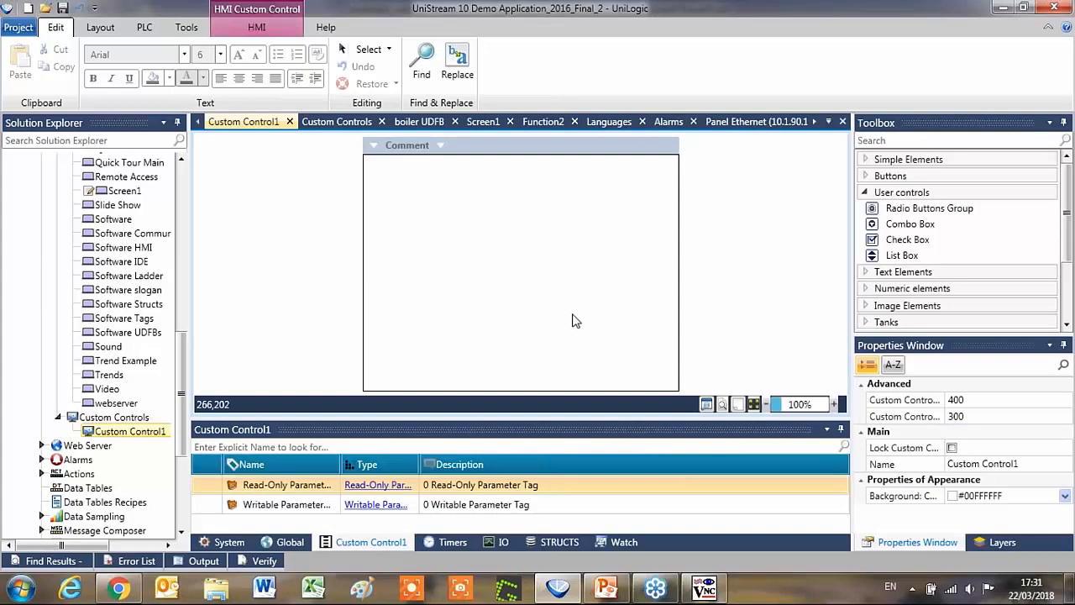
# Place two Numeric Box elements one below the other in the upper part of the custom control
pyautogui.click(871, 194)
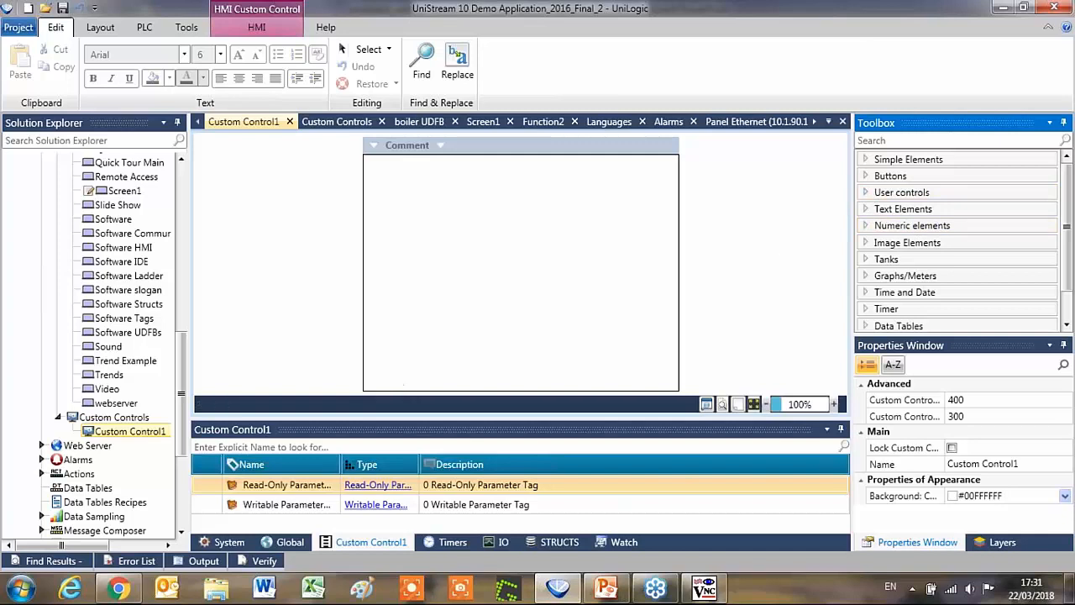
pyautogui.moveTo(420, 464); pyautogui.dragTo(429, 459)
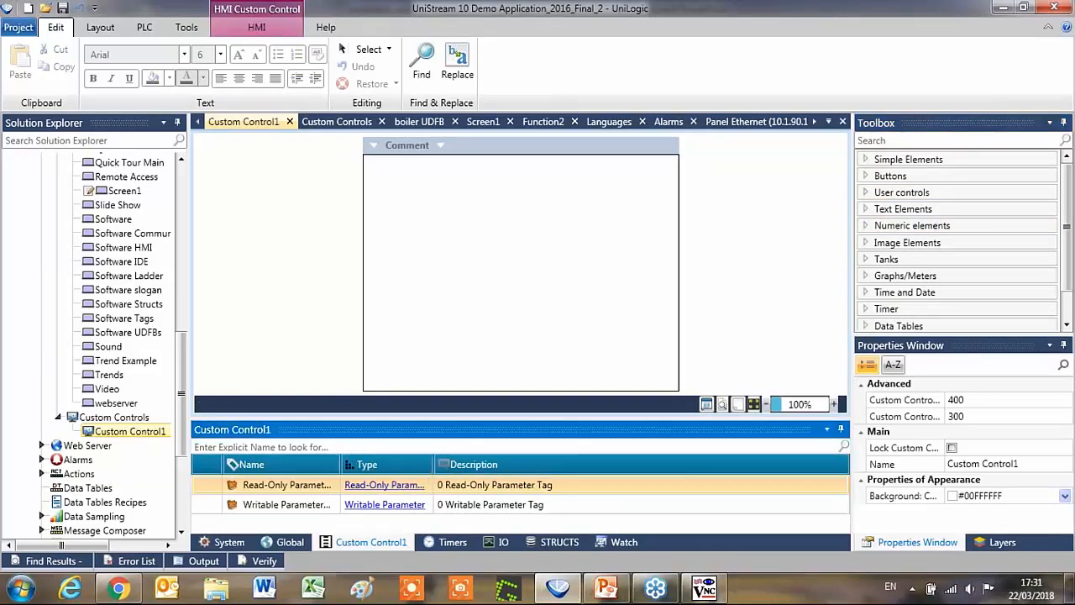
pyautogui.click(933, 234)
pyautogui.doubleClick(932, 241)
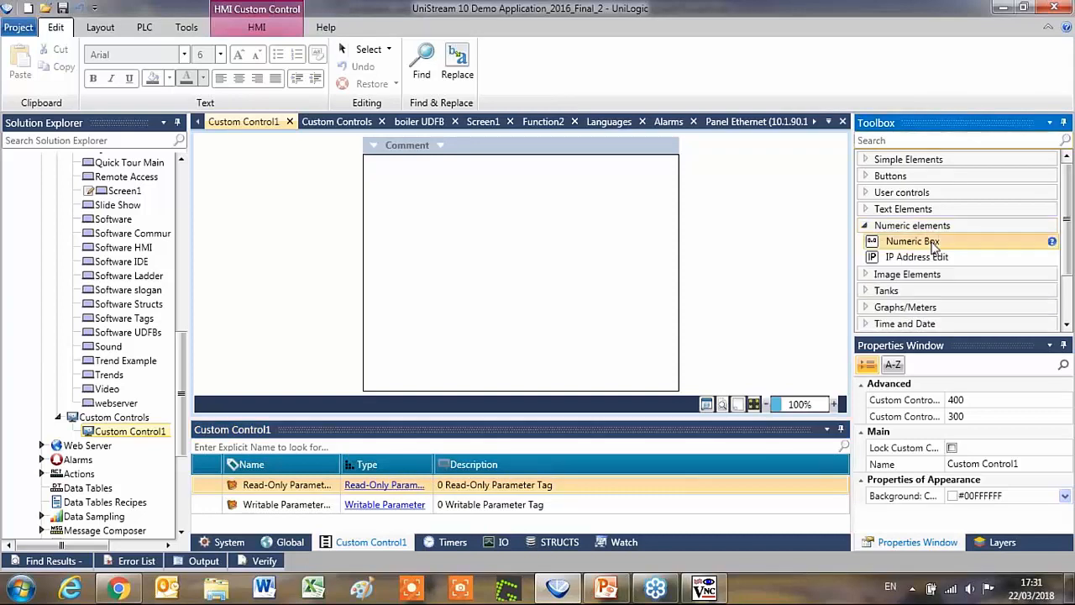
pyautogui.doubleClick(933, 245)
pyautogui.moveTo(468, 215); pyautogui.dragTo(467, 231)
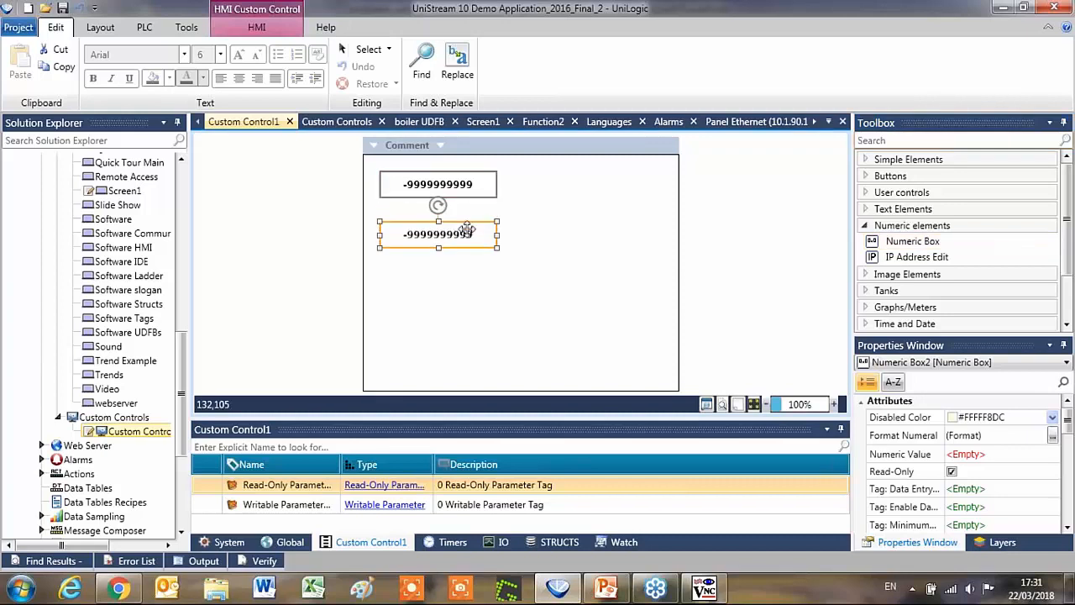
# Place a Binary Image Variable element below the two numeric boxes in the custom control
pyautogui.click(863, 228)
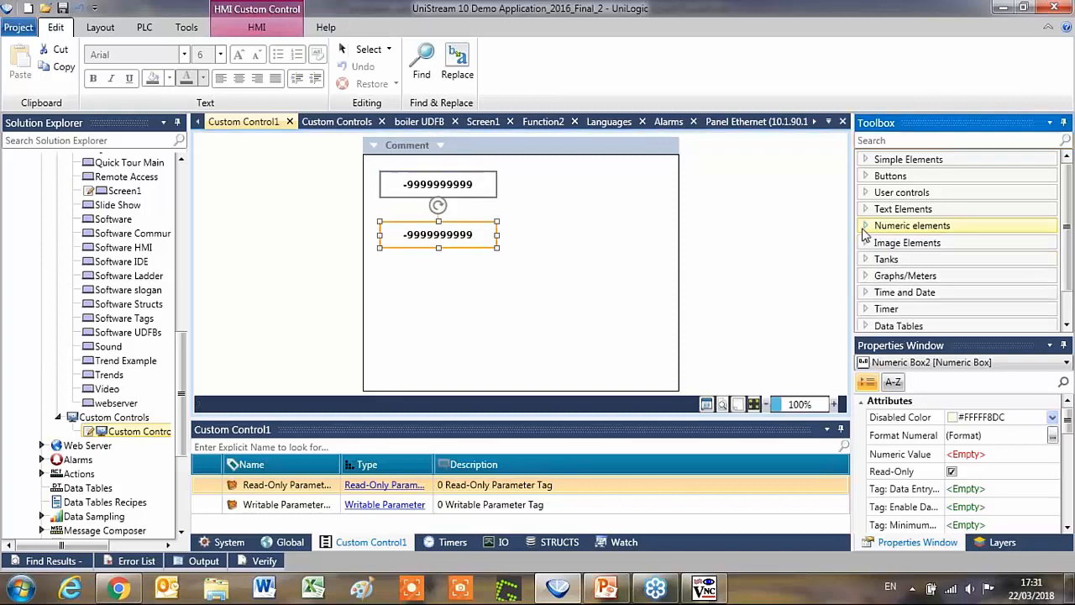
pyautogui.click(935, 242)
pyautogui.moveTo(930, 273); pyautogui.dragTo(452, 301)
# Assign Unipic-Lights & Lamps-005.Png as image 0 and Unipic-Lights & Lamps-004.Png as image 1 of the binary image variable
pyautogui.click(1036, 458)
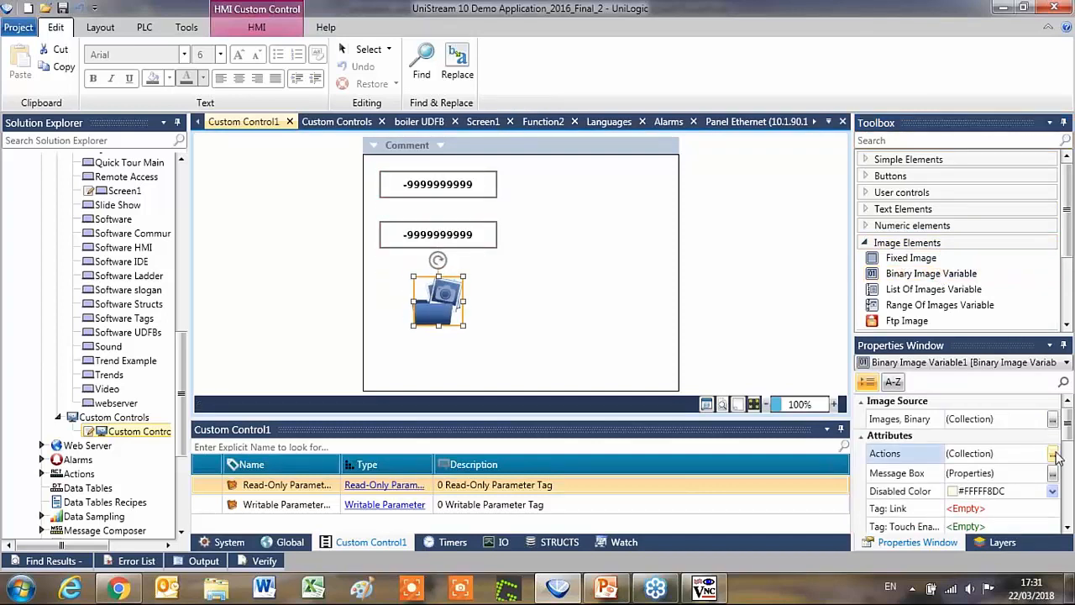
pyautogui.click(1052, 419)
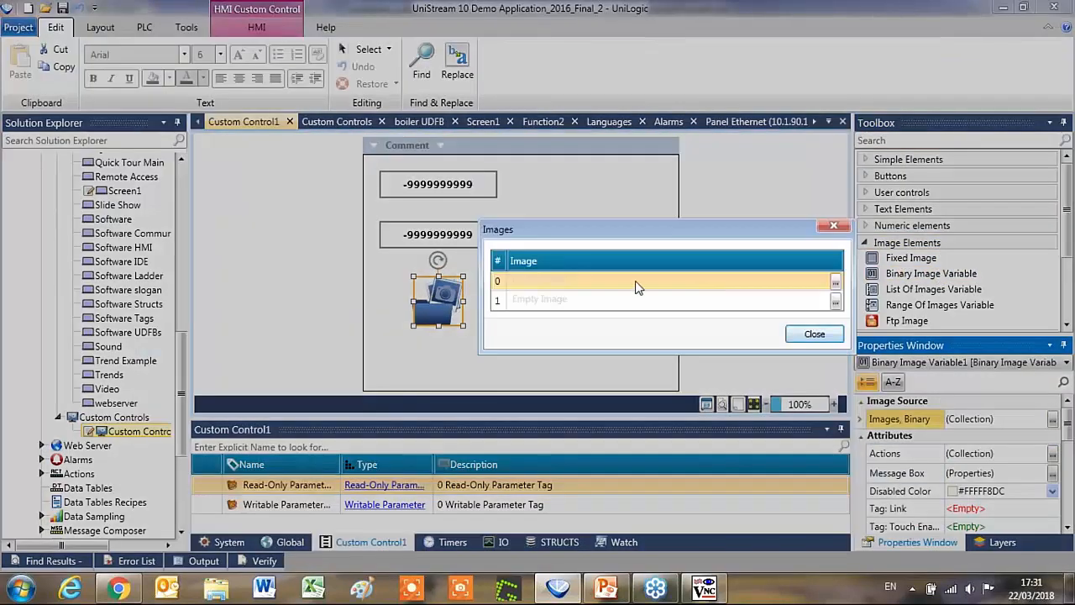
pyautogui.click(835, 282)
pyautogui.doubleClick(635, 161)
pyautogui.click(836, 302)
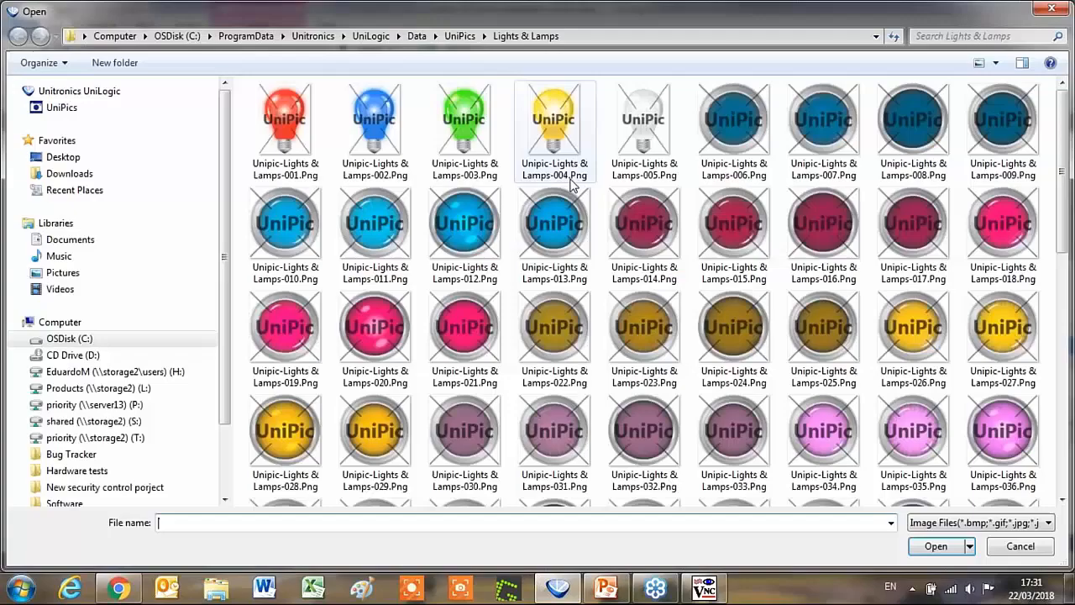
pyautogui.doubleClick(549, 139)
pyautogui.click(814, 333)
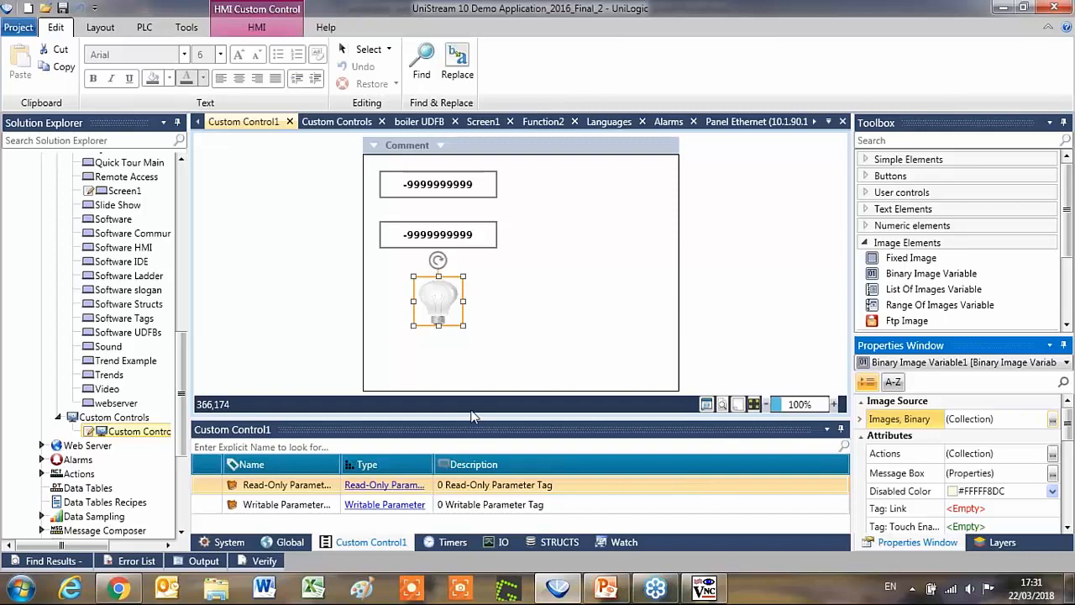
# Add a writable parameter tag named boiler cc with type boilers to the custom control
pyautogui.click(417, 505)
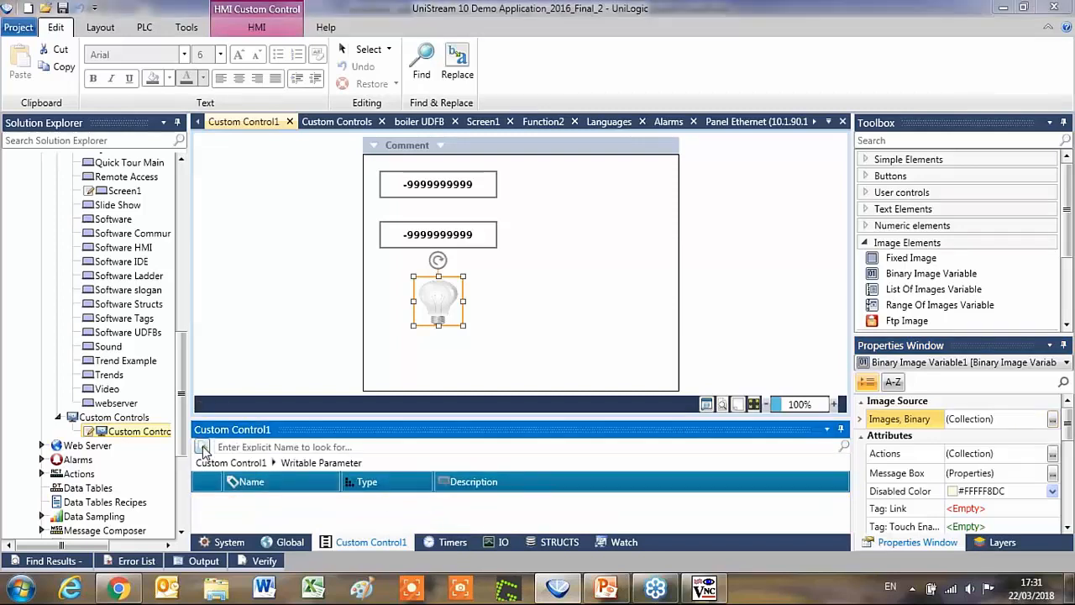
pyautogui.write('boiler co')
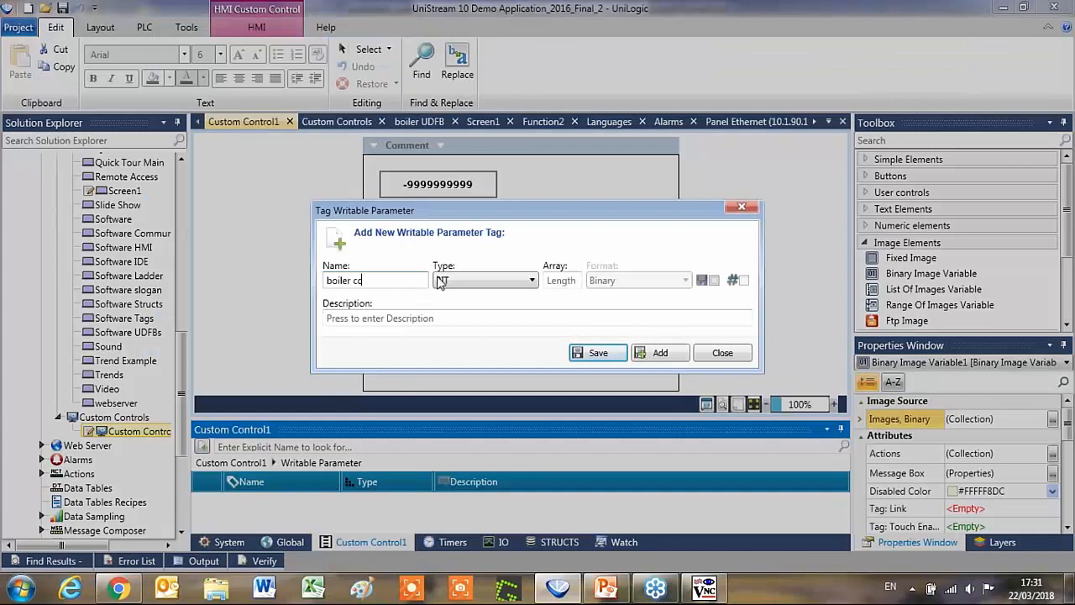
pyautogui.click(440, 283)
pyautogui.scroll(-10, 513, 340)
pyautogui.scroll(-6, 520, 361)
pyautogui.click(476, 401)
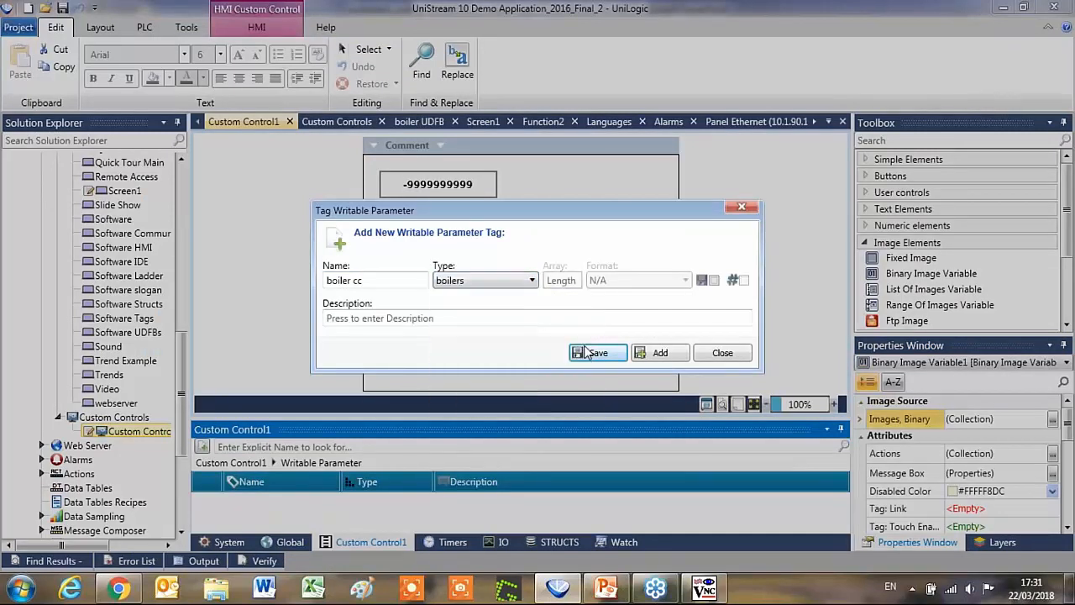
pyautogui.click(595, 352)
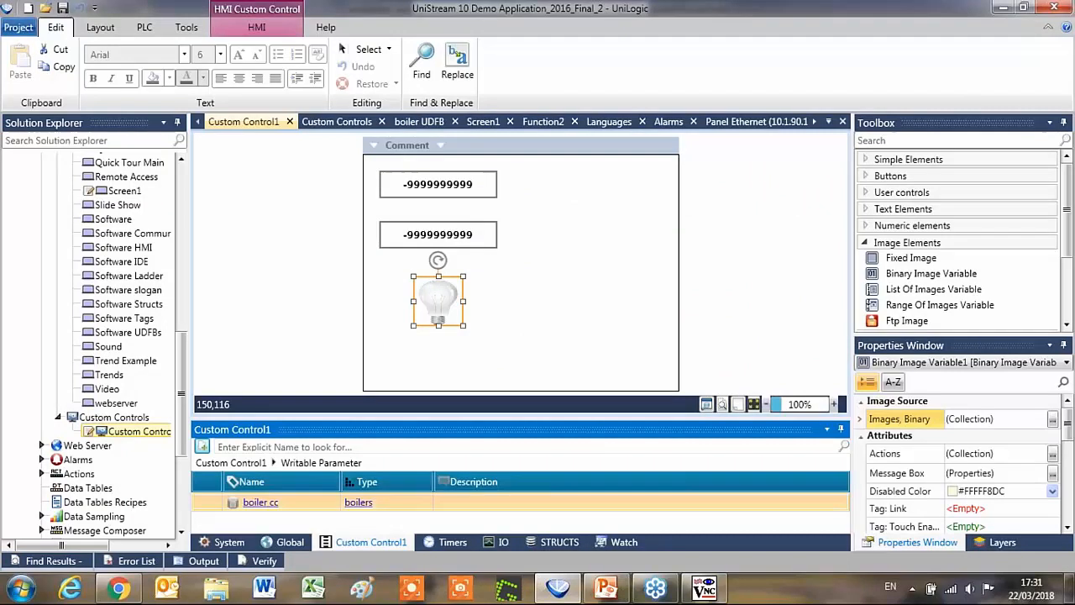
# Link the upper numeric box's numeric value to boiler cc.SP temp
pyautogui.click(460, 186)
pyautogui.click(966, 453)
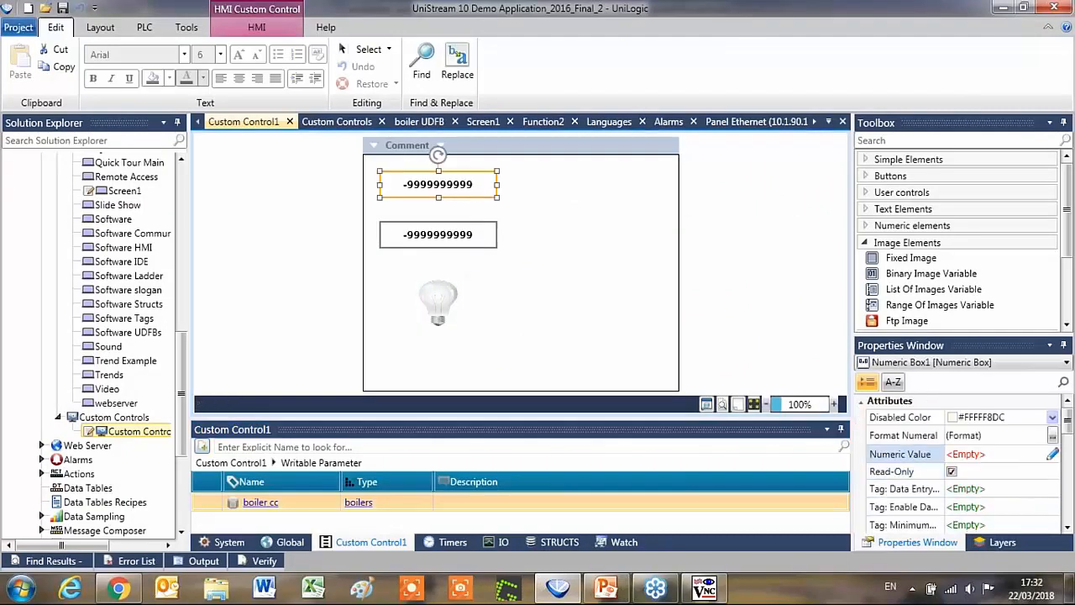
pyautogui.write('bo')
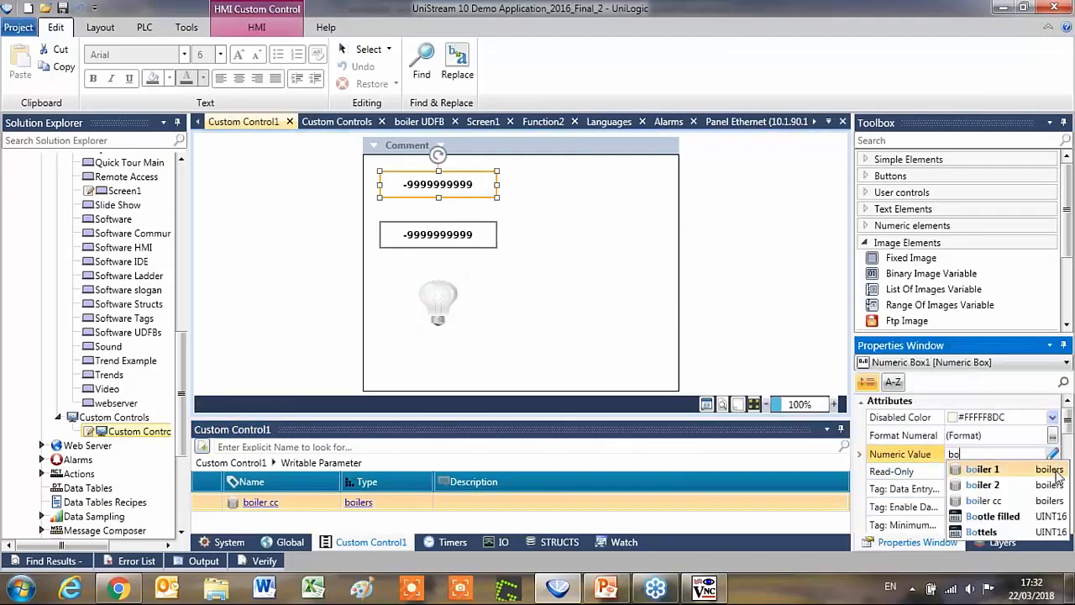
pyautogui.click(1003, 502)
pyautogui.click(987, 476)
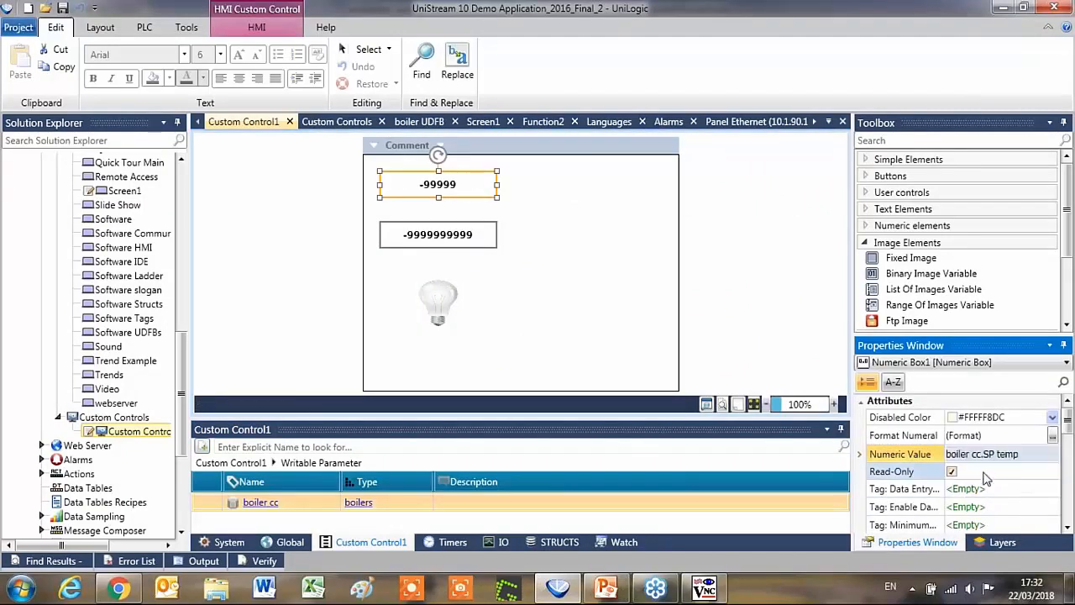
# Link the lower numeric box's numeric value to boiler cc.current temp
pyautogui.click(437, 234)
pyautogui.click(1018, 454)
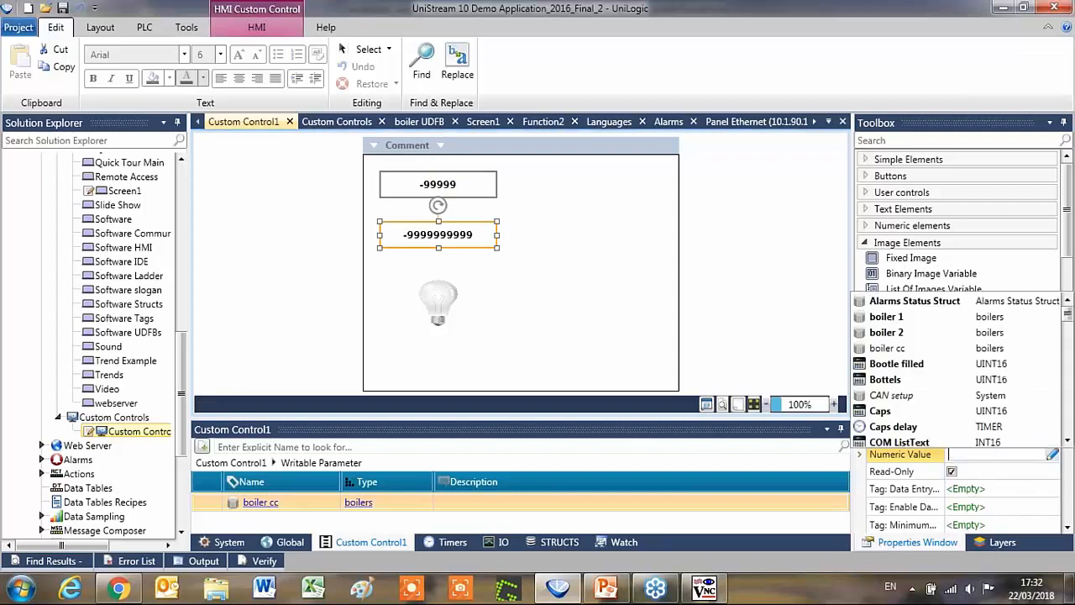
pyautogui.write('b')
pyautogui.click(1001, 504)
pyautogui.click(974, 556)
# Link the bulb image to boiler cc.on off status and optimize the custom control's size to fit its elements
pyautogui.click(440, 323)
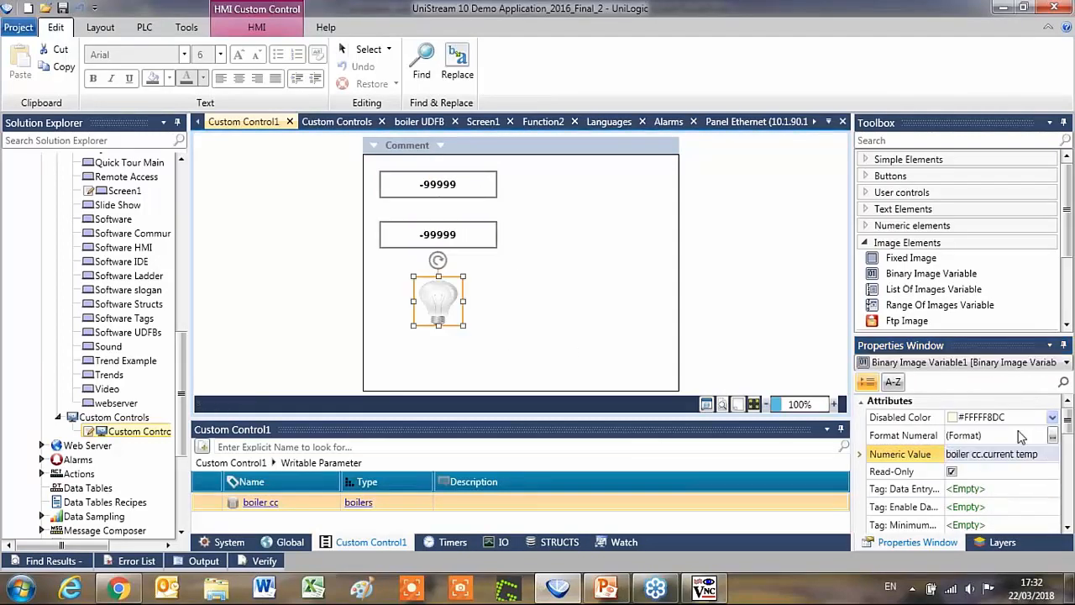
pyautogui.click(960, 508)
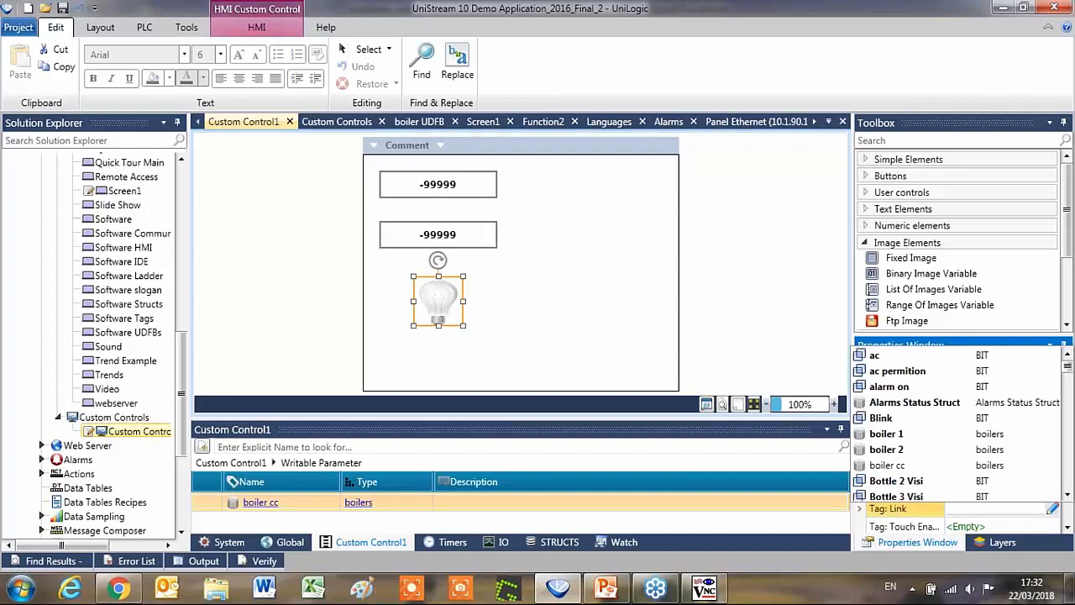
pyautogui.write('b')
pyautogui.click(996, 433)
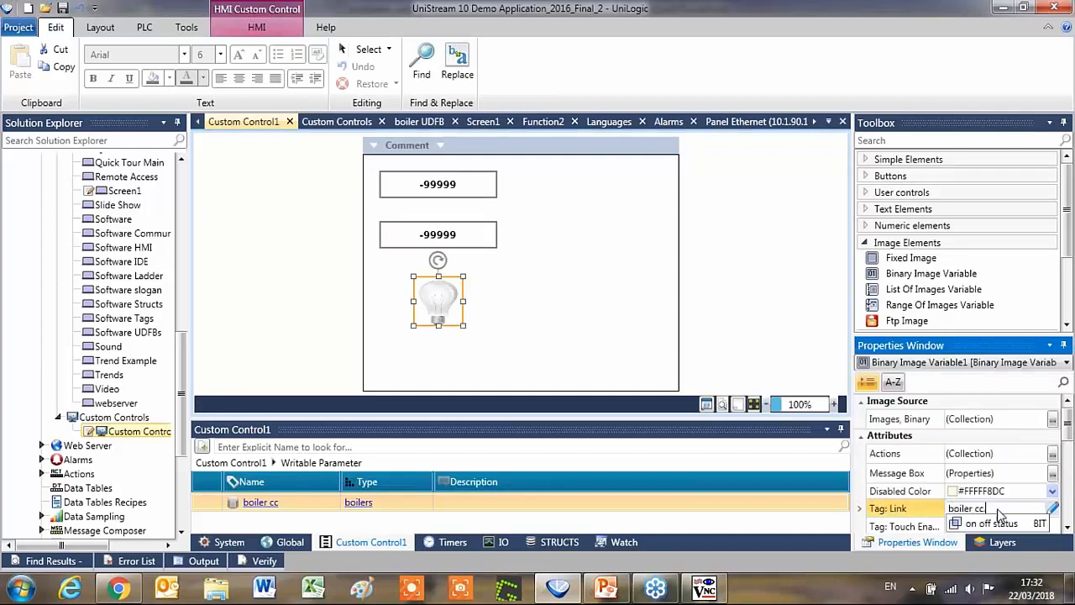
pyautogui.click(997, 521)
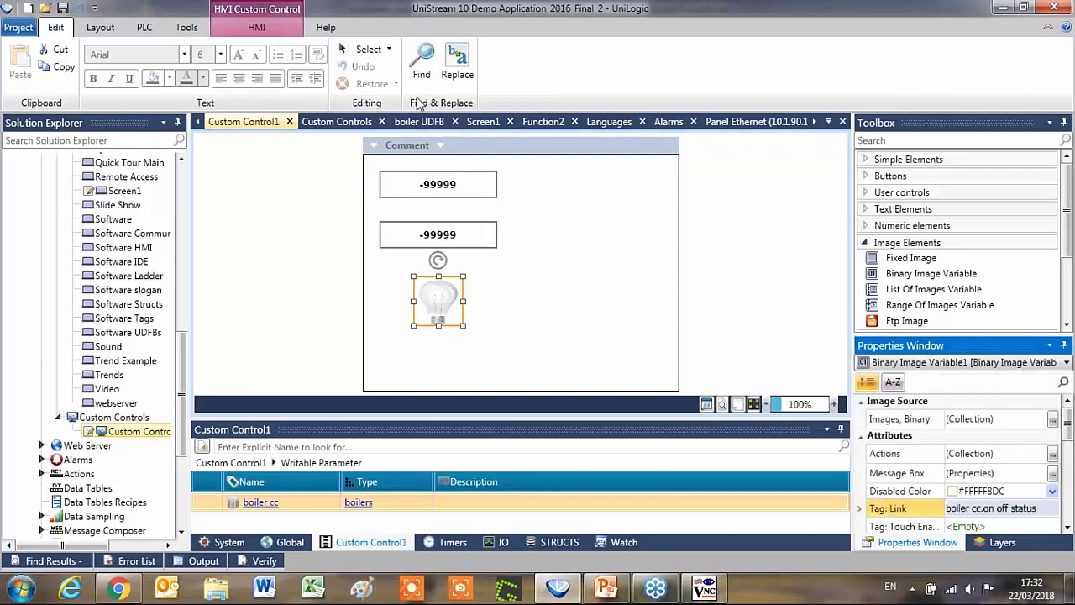
pyautogui.click(273, 31)
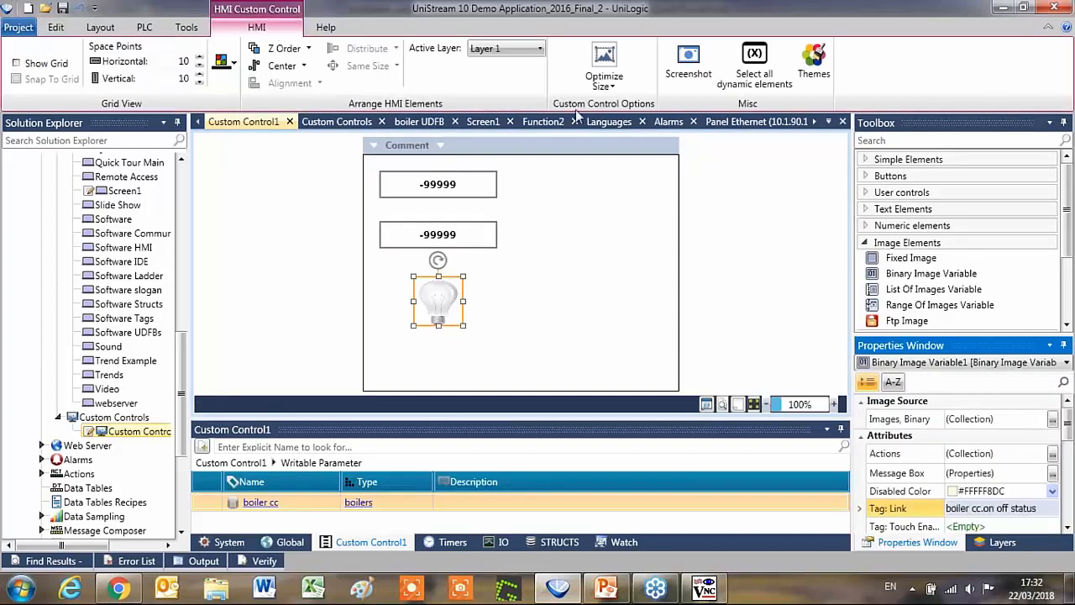
pyautogui.click(611, 64)
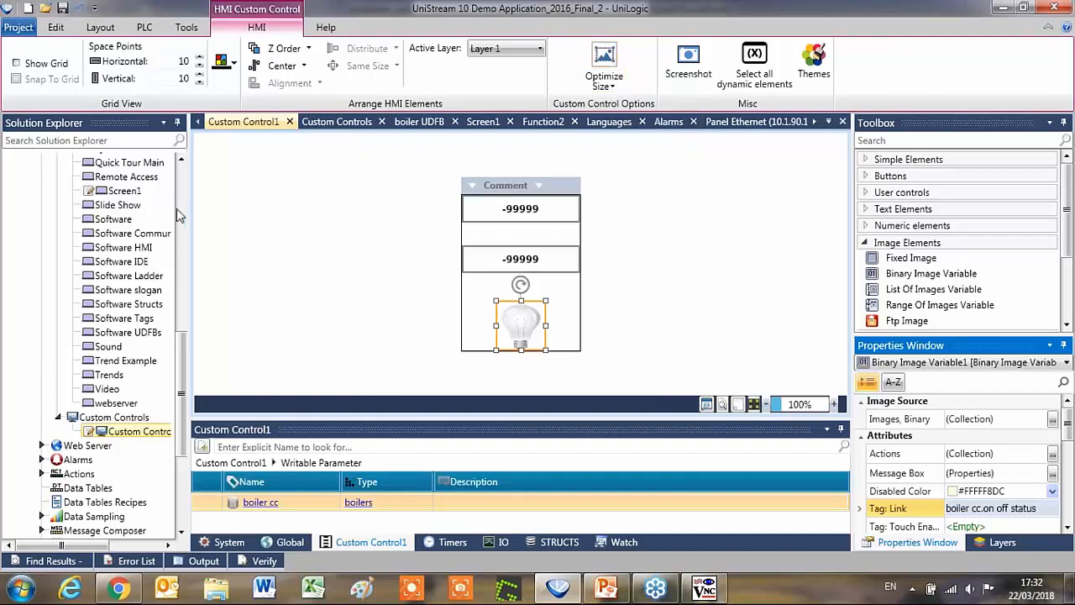
# Place two instances of Custom Control1 side by side below the circular gauge on Screen1
pyautogui.click(134, 193)
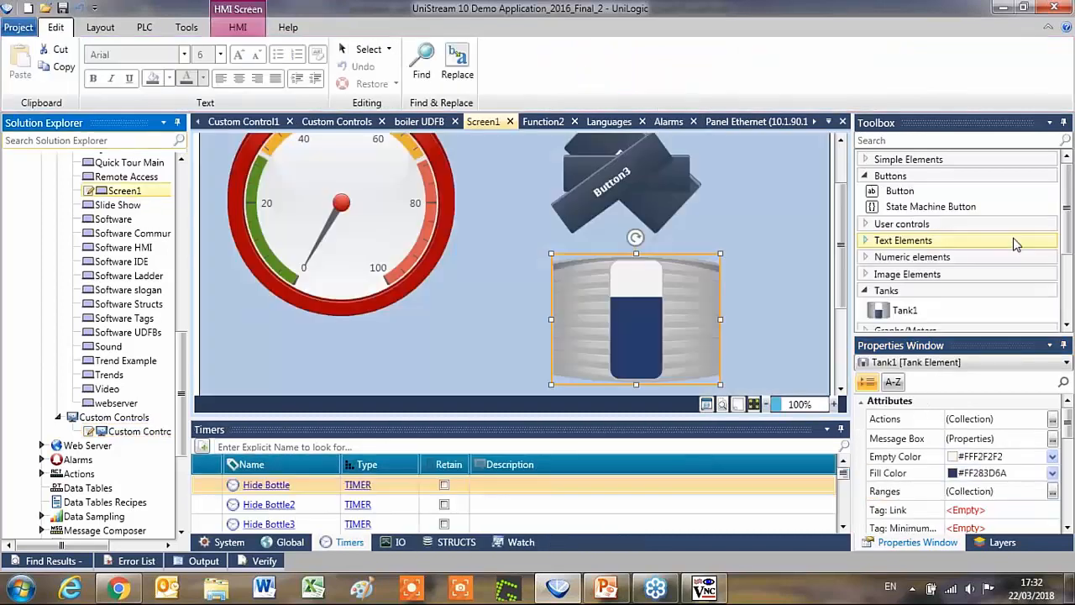
pyautogui.moveTo(1067, 235); pyautogui.dragTo(1070, 296)
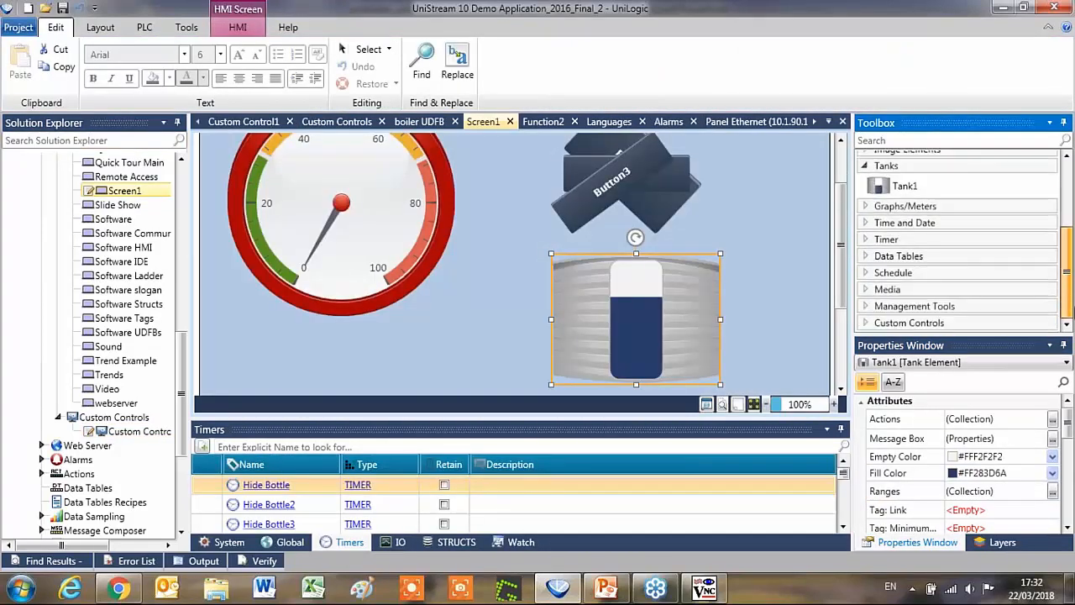
pyautogui.click(943, 324)
pyautogui.moveTo(921, 322); pyautogui.dragTo(303, 313)
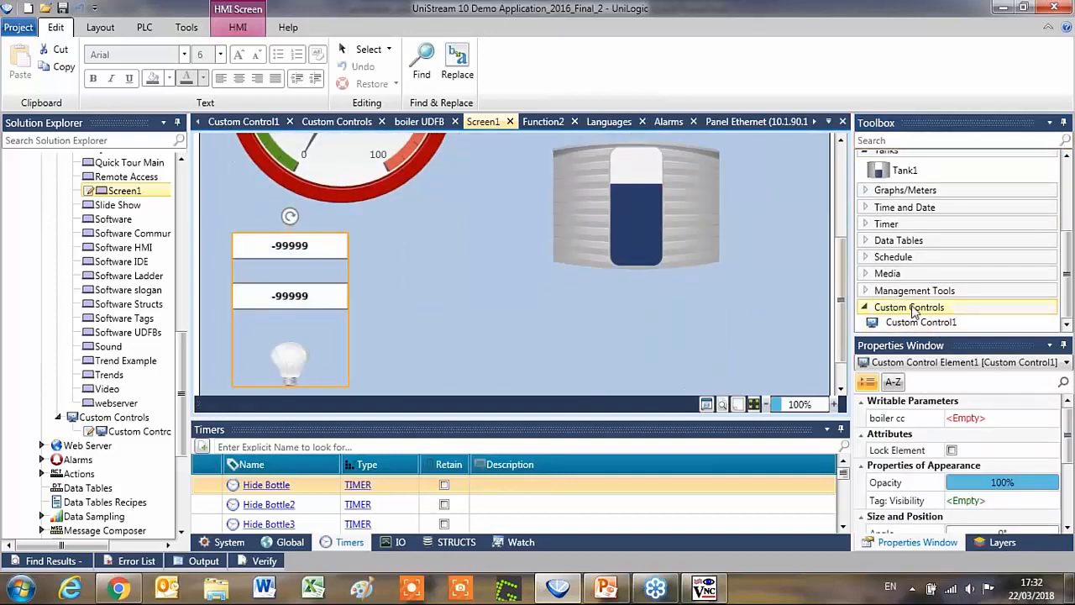
pyautogui.moveTo(913, 322); pyautogui.dragTo(462, 321)
# Assign boiler 1 to the first custom control's boiler cc parameter and boiler 2 to the second one's
pyautogui.click(338, 323)
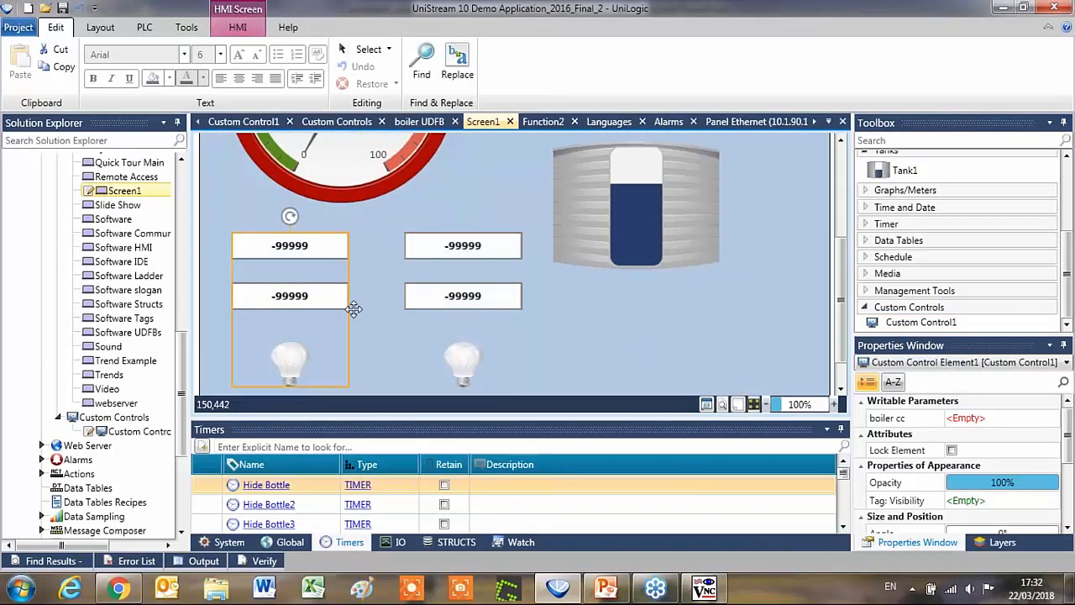
pyautogui.click(948, 417)
pyautogui.click(968, 435)
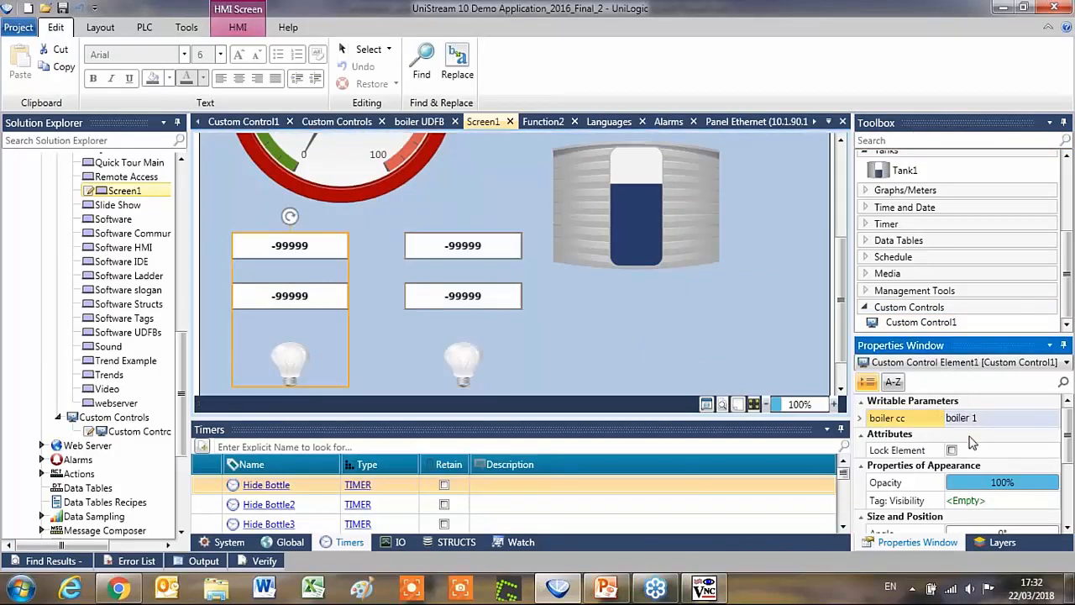
pyautogui.click(495, 315)
pyautogui.click(965, 417)
pyautogui.click(993, 453)
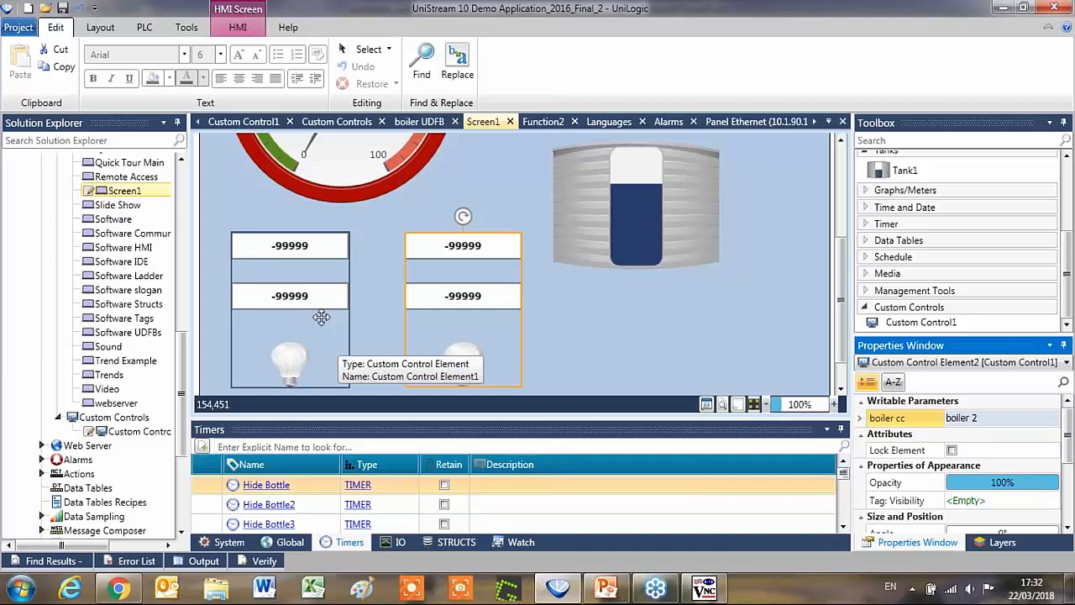
# In Custom Control1, move the bulb image slightly upward and set its width to 107
pyautogui.doubleClick(168, 430)
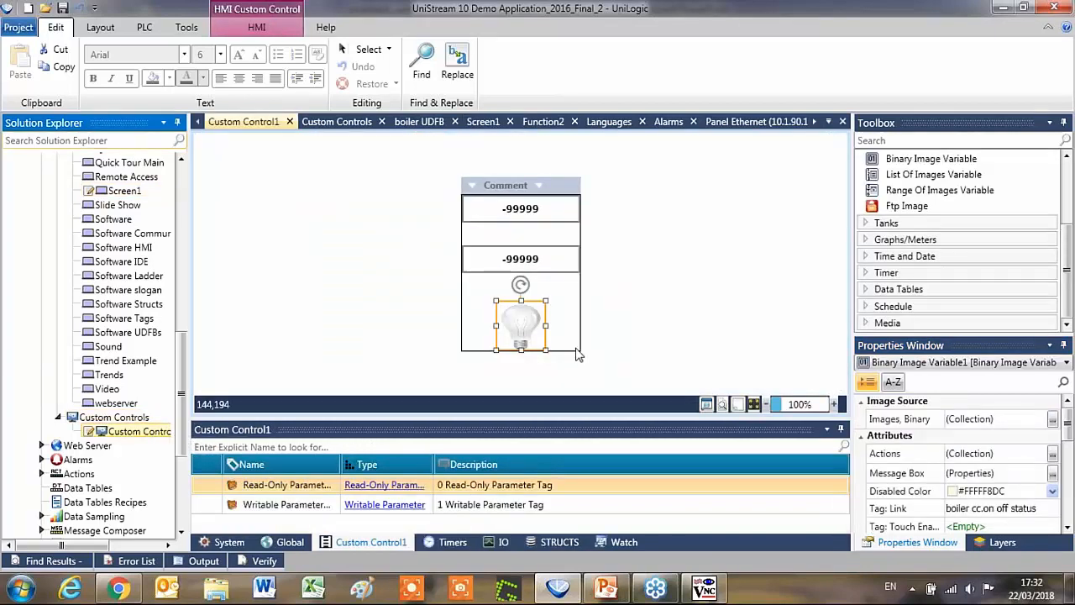
pyautogui.moveTo(522, 334)
pyautogui.mouseDown()
pyautogui.moveTo(506, 323)
pyautogui.moveTo(523, 326)
pyautogui.mouseUp()
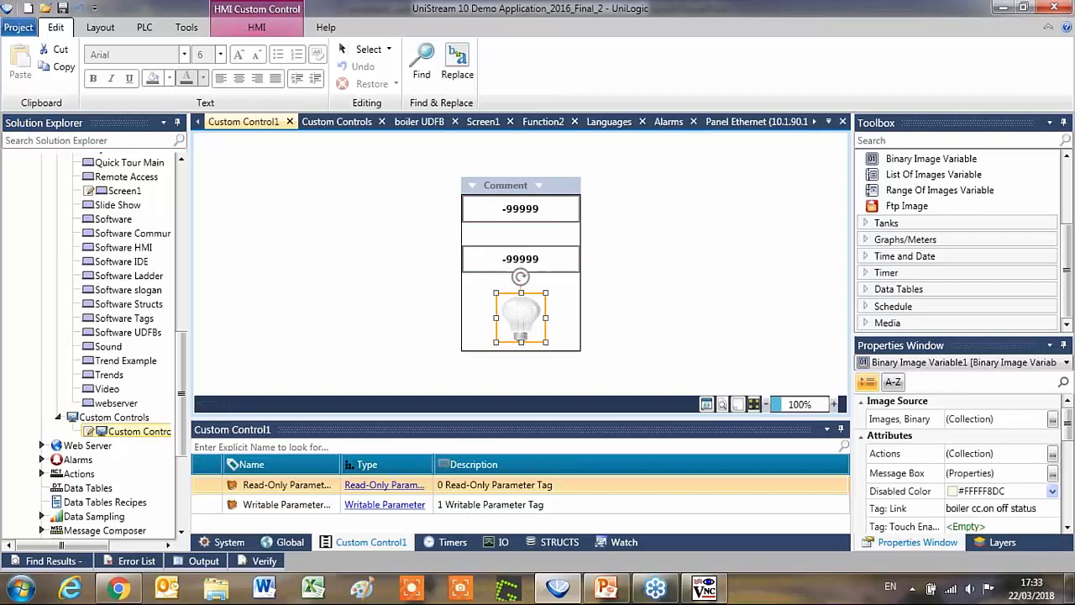
pyautogui.moveTo(1069, 439); pyautogui.dragTo(1071, 502)
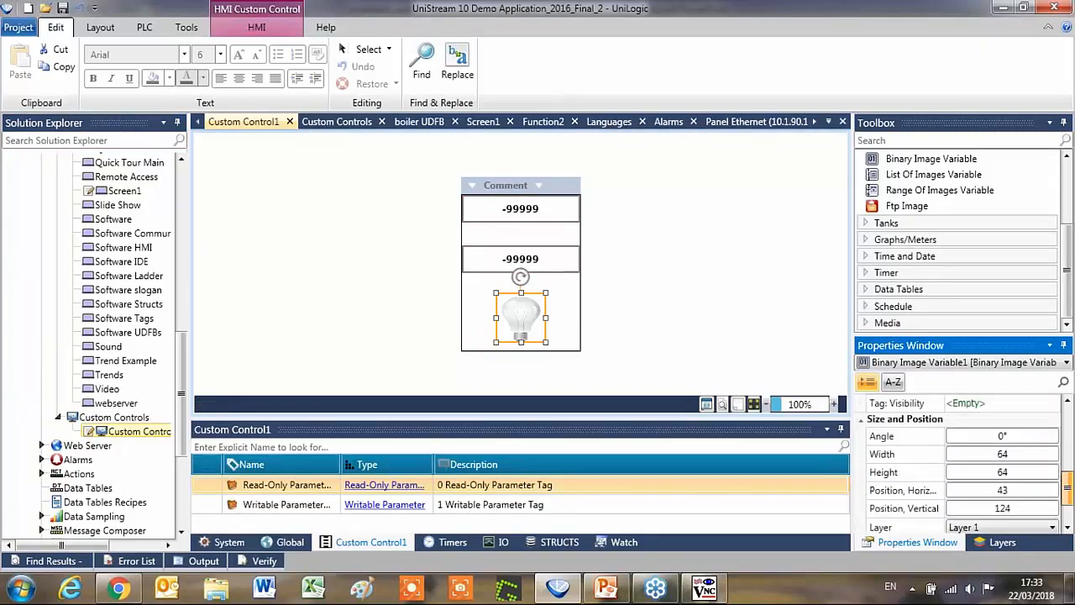
pyautogui.click(1002, 453)
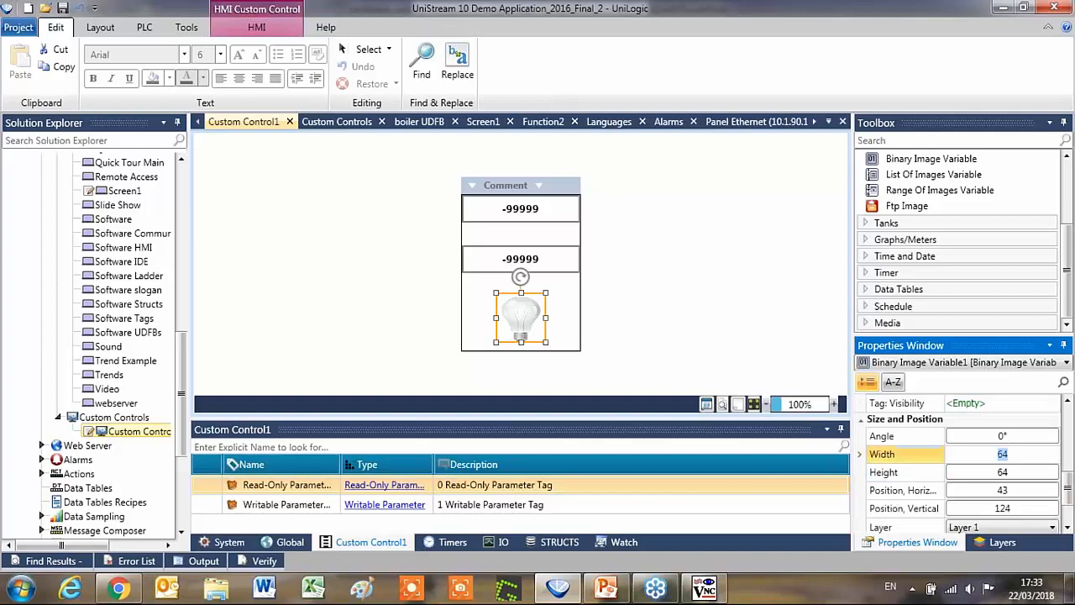
pyautogui.press('Return')
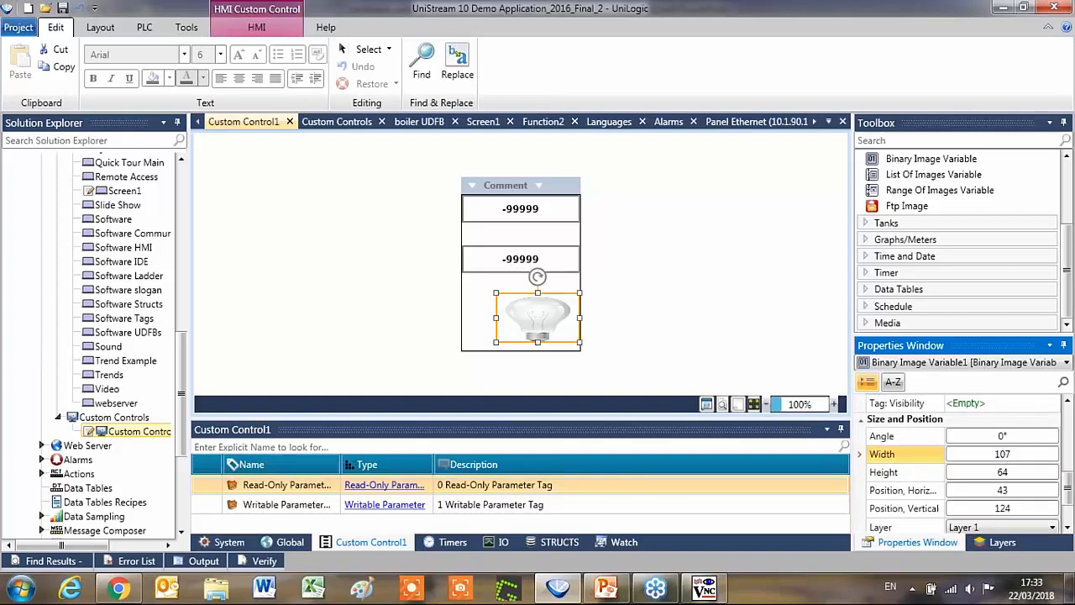
# Set the width of Custom Control1 to 800
pyautogui.click(459, 320)
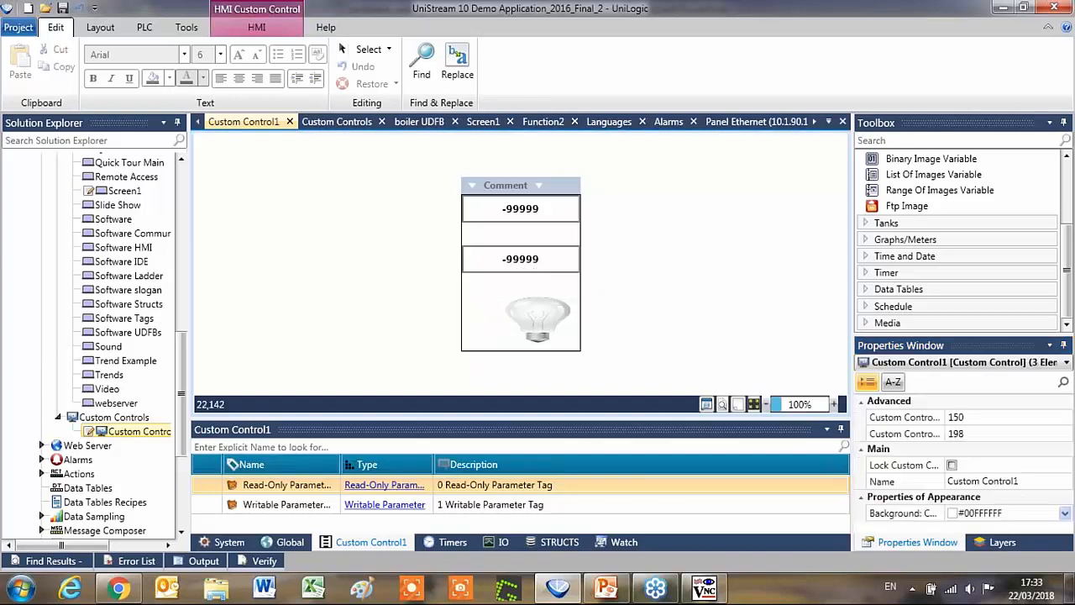
pyautogui.click(975, 434)
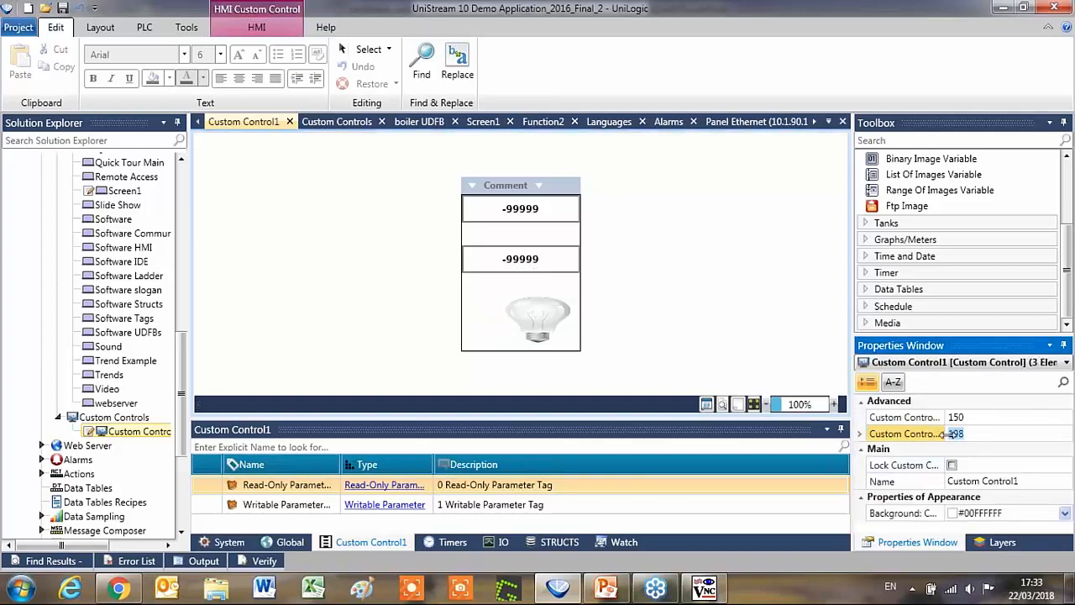
pyautogui.click(950, 417)
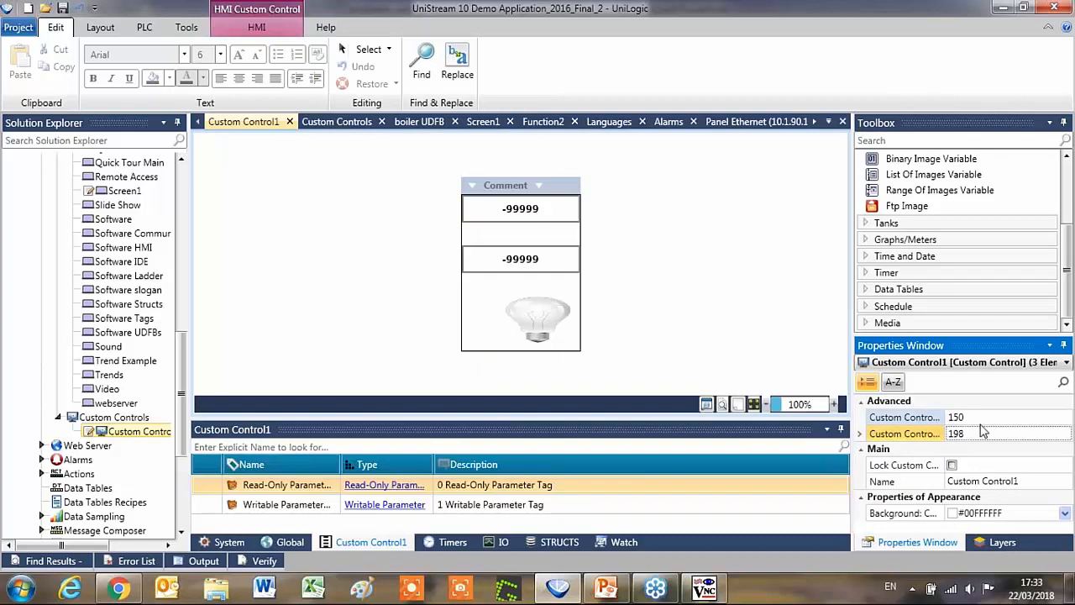
pyautogui.press('BackSpace')
pyautogui.press('BackSpace')
pyautogui.press('BackSpace')
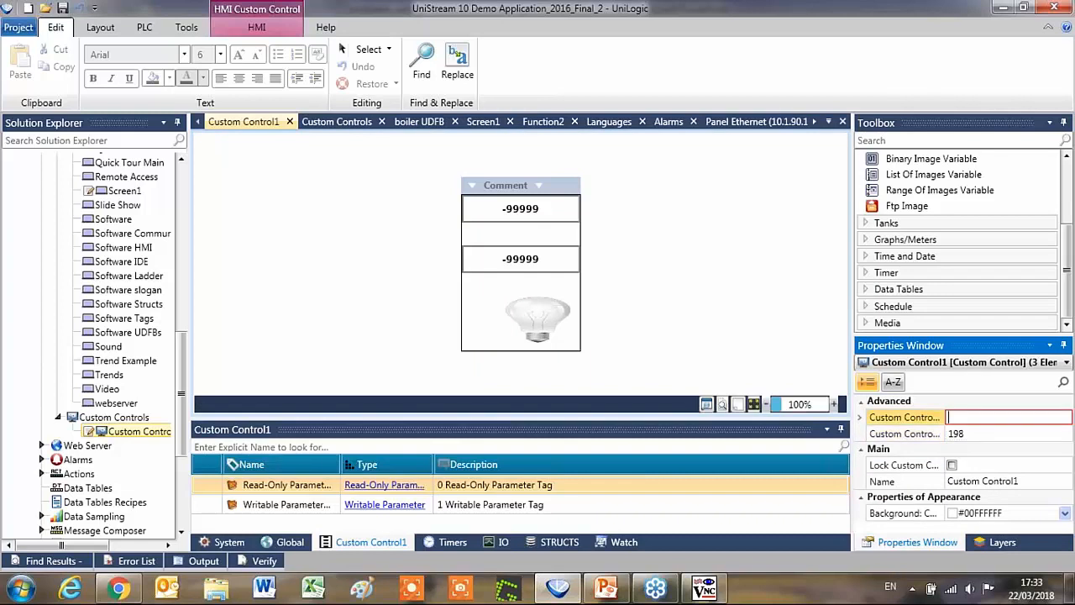
pyautogui.write('800')
pyautogui.press('Return')
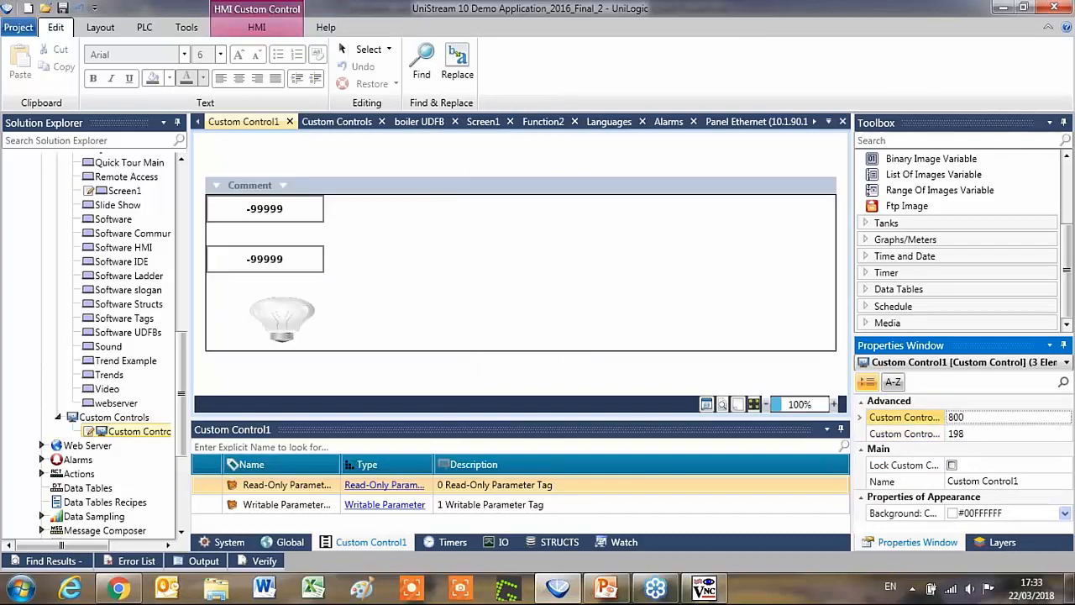
# Add a Tank1 element beside the numeric boxes and bulb, and optimize the custom control's size to fit its elements
pyautogui.click(921, 241)
pyautogui.click(919, 207)
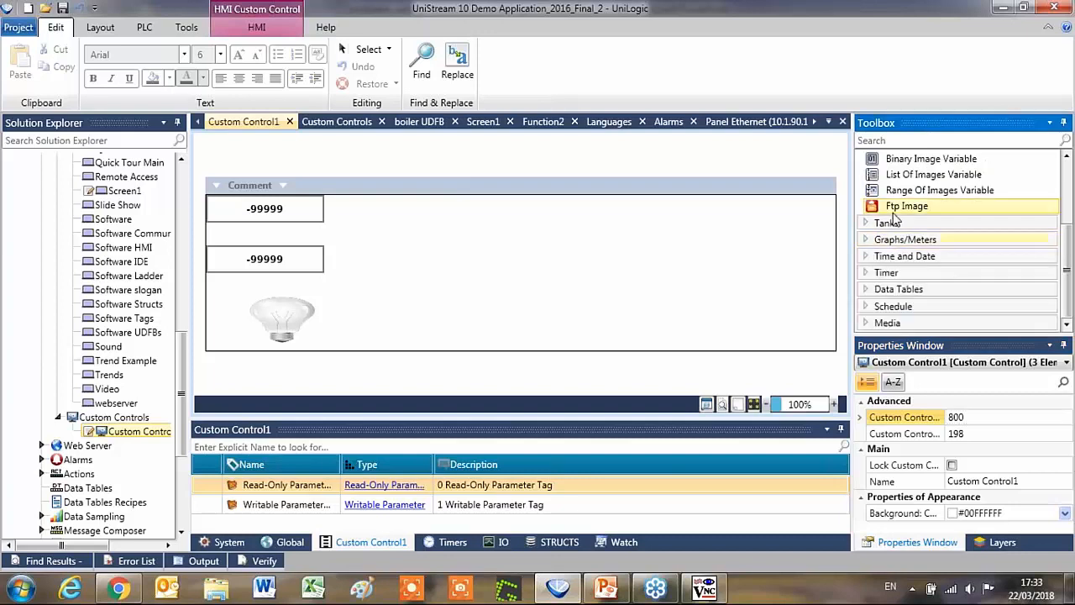
pyautogui.click(927, 241)
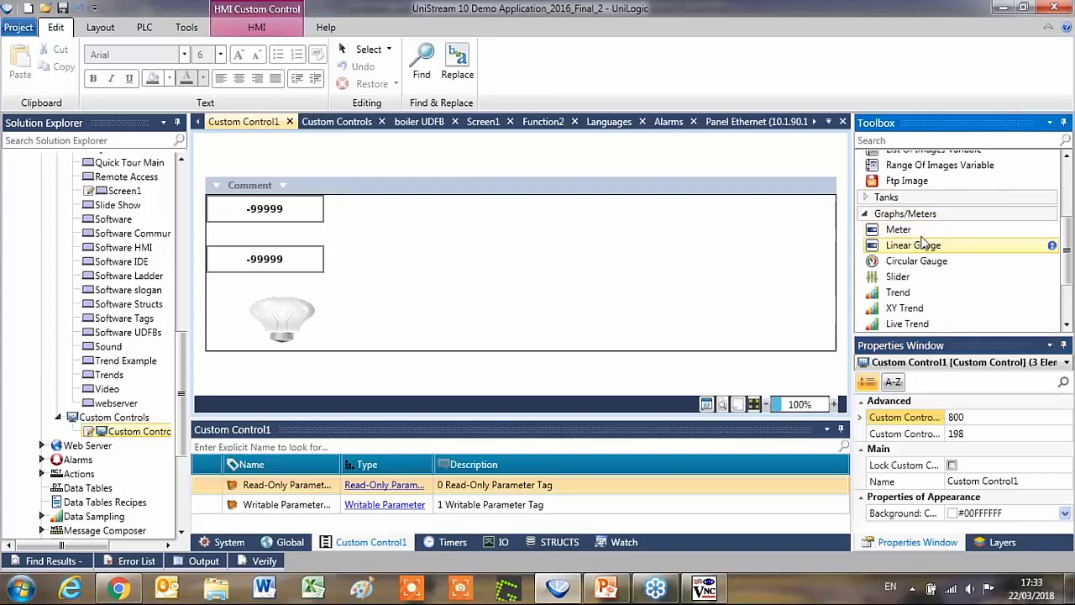
pyautogui.click(919, 200)
pyautogui.moveTo(904, 216); pyautogui.dragTo(550, 281)
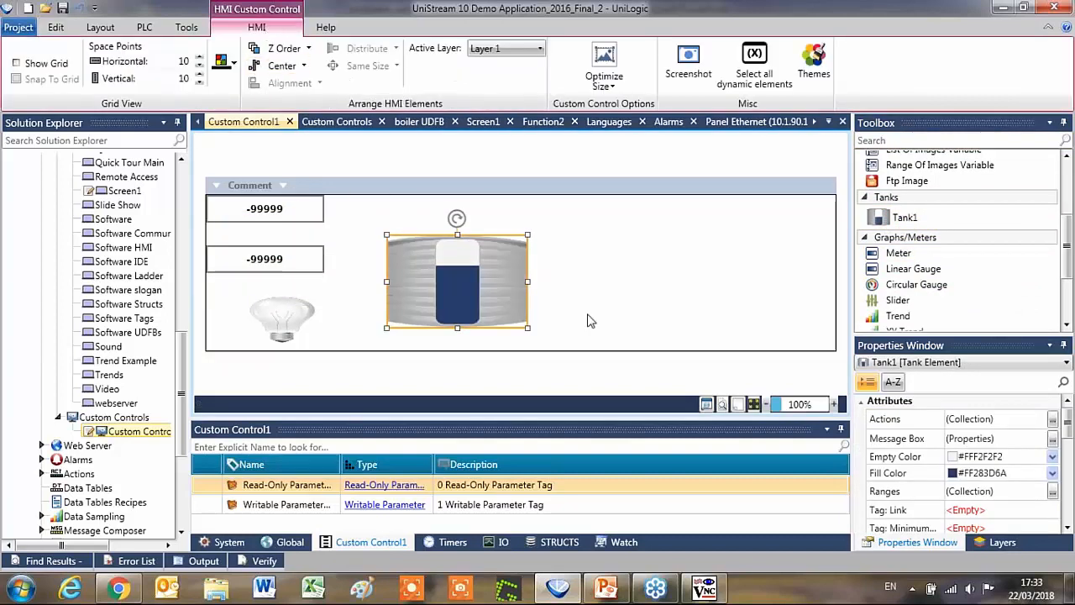
pyautogui.click(684, 312)
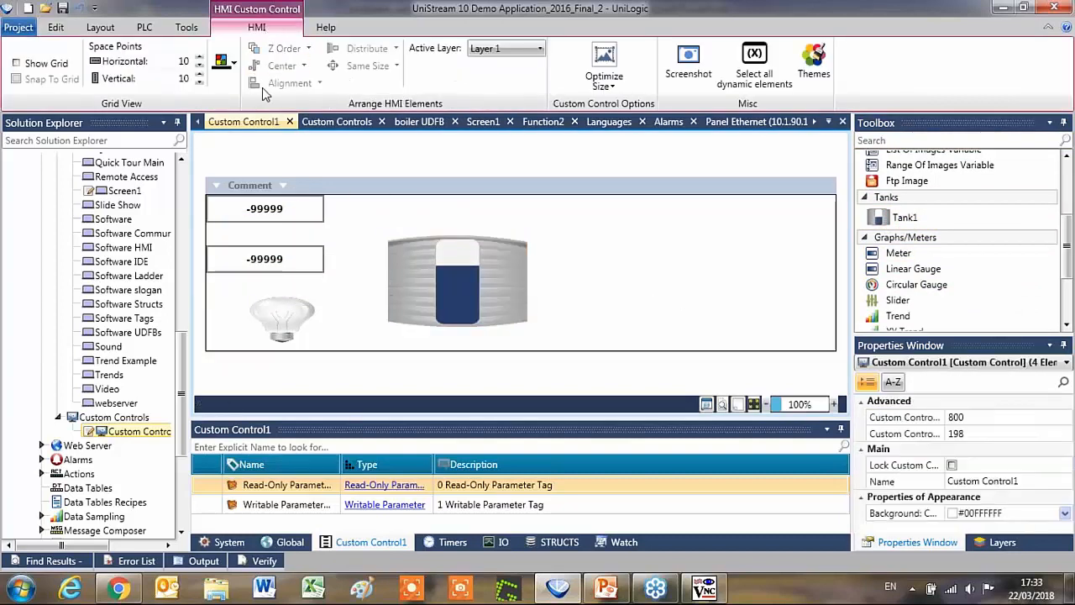
pyautogui.click(604, 67)
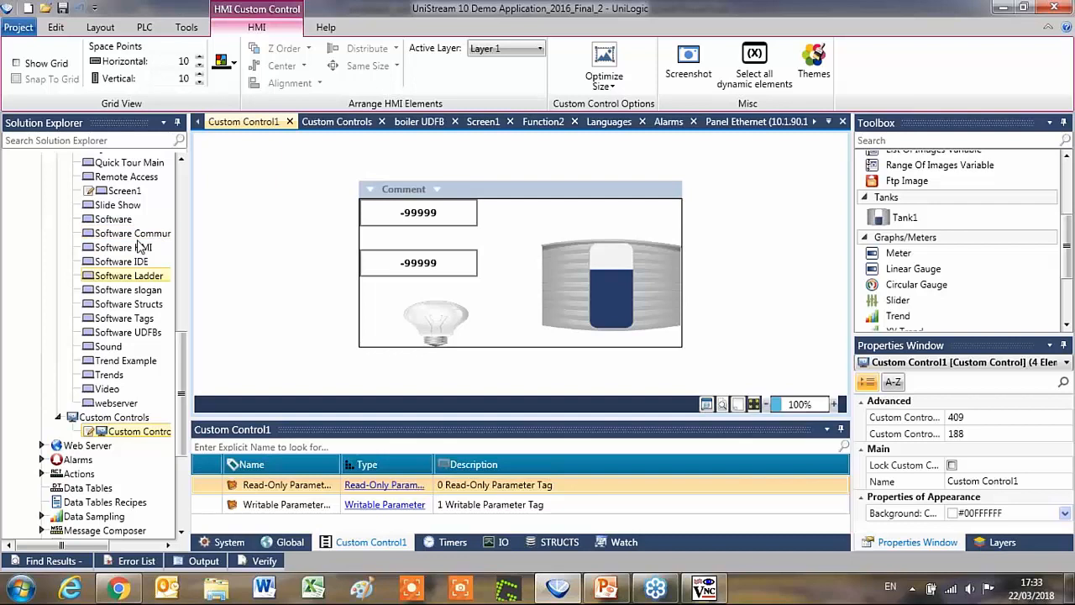
# Place an instance of the modified Custom Control1 in the free area below the gauge on Screen1
pyautogui.doubleClick(125, 190)
pyautogui.scroll(-1, 671, 319)
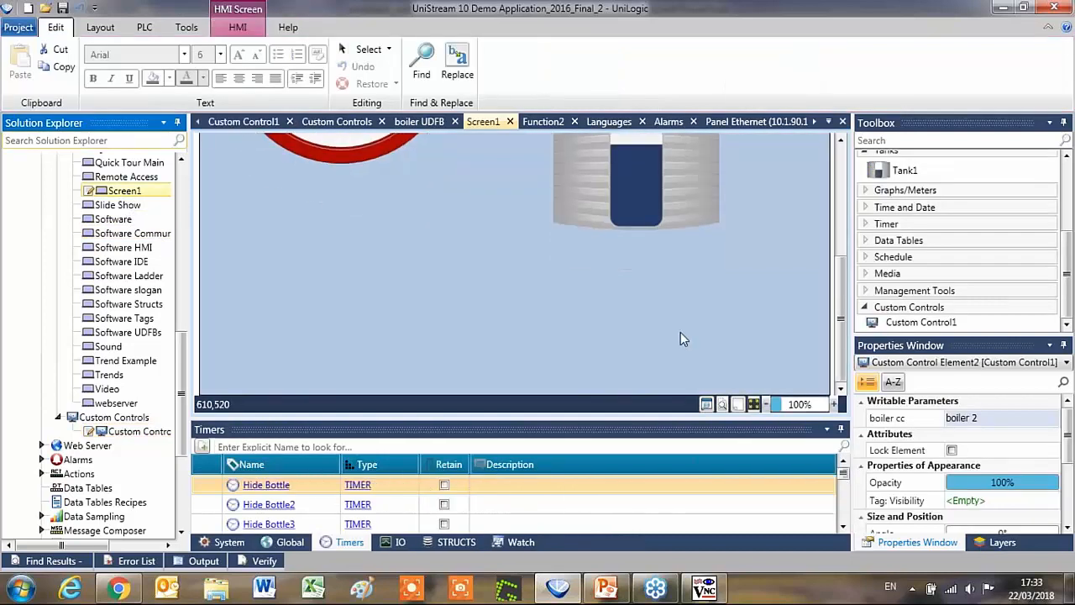
pyautogui.moveTo(985, 327); pyautogui.dragTo(412, 307)
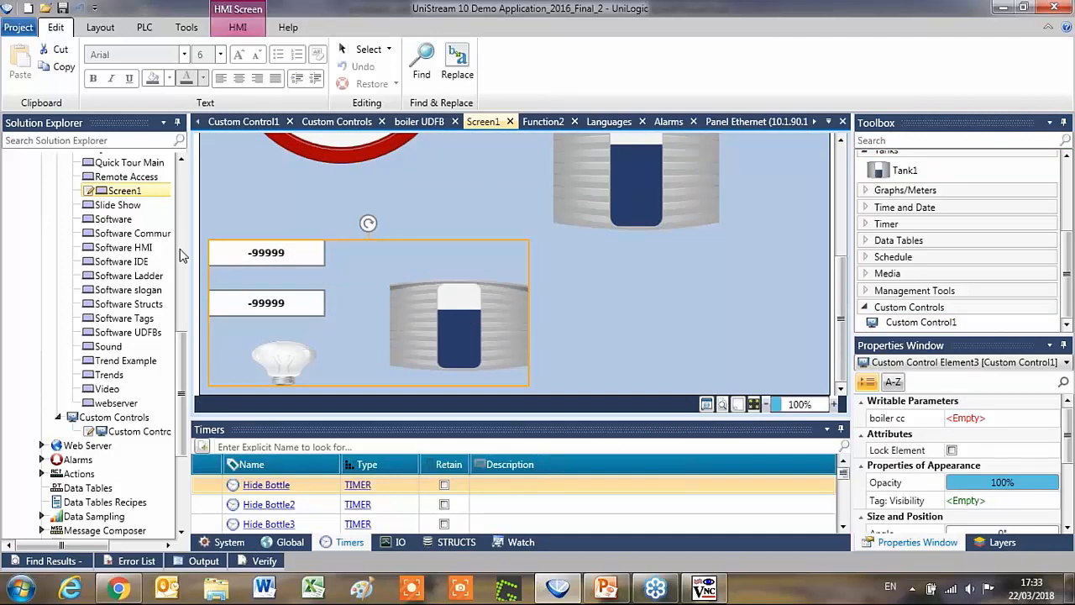
# Add a new remote slave to the COM1 master under the MODBUS protocol in PLC Communications
pyautogui.scroll(10, 180, 254)
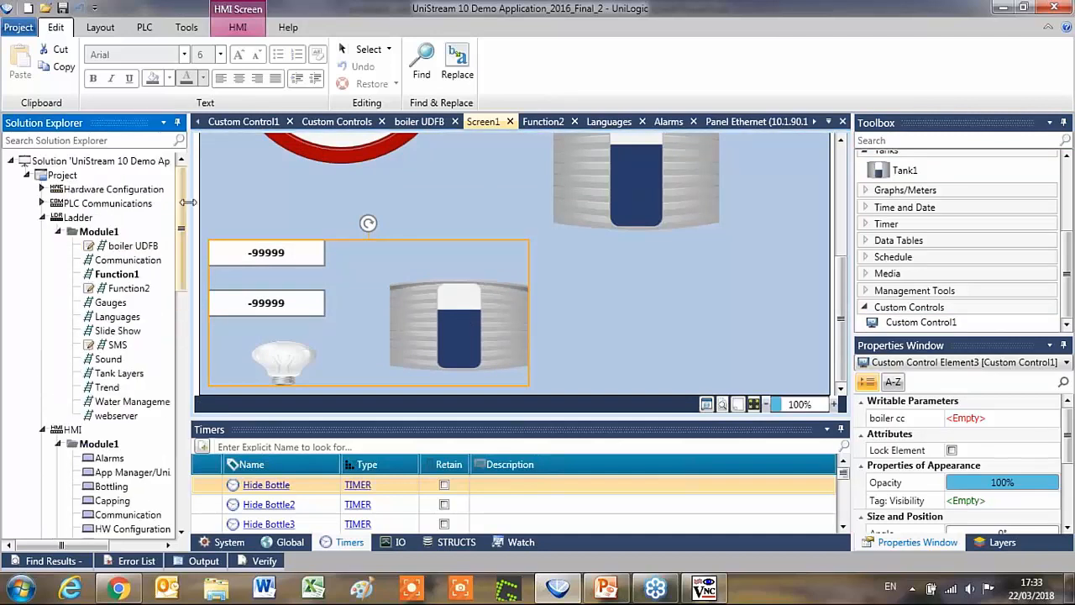
pyautogui.click(41, 203)
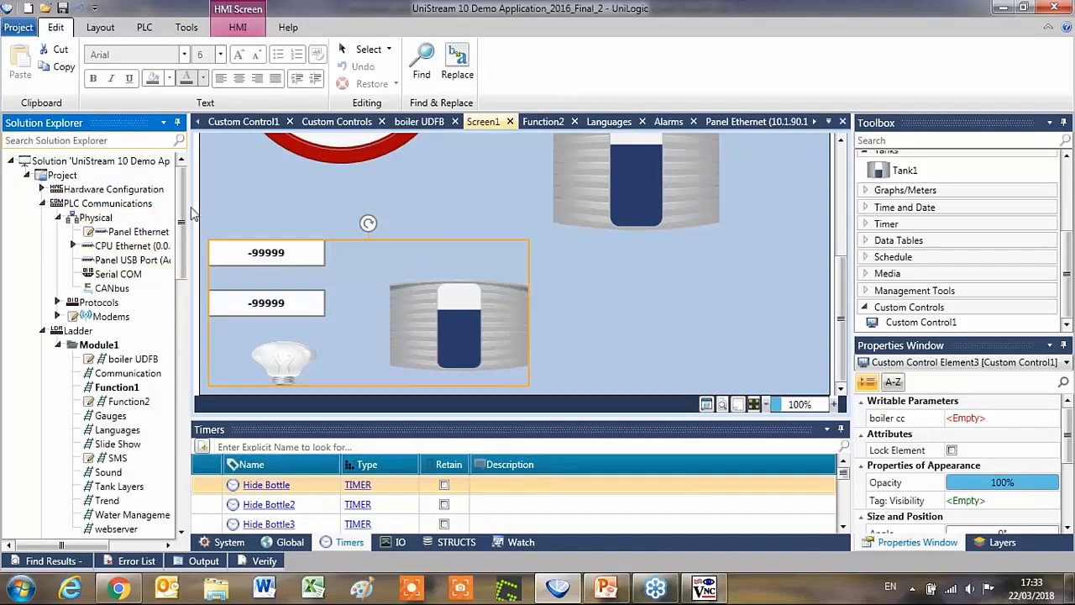
pyautogui.moveTo(195, 207); pyautogui.dragTo(294, 206)
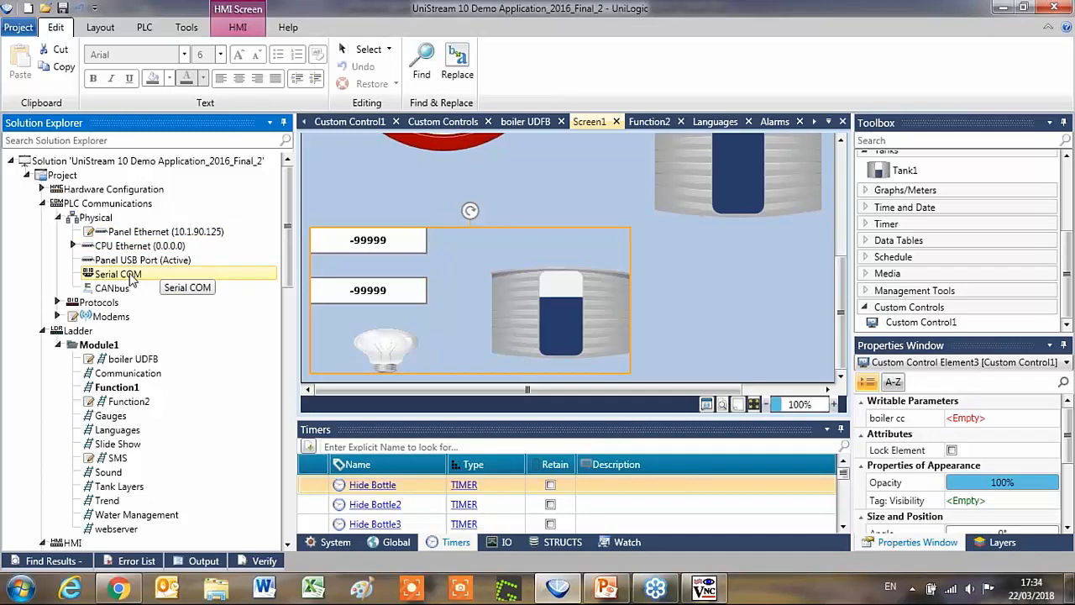
pyautogui.click(57, 302)
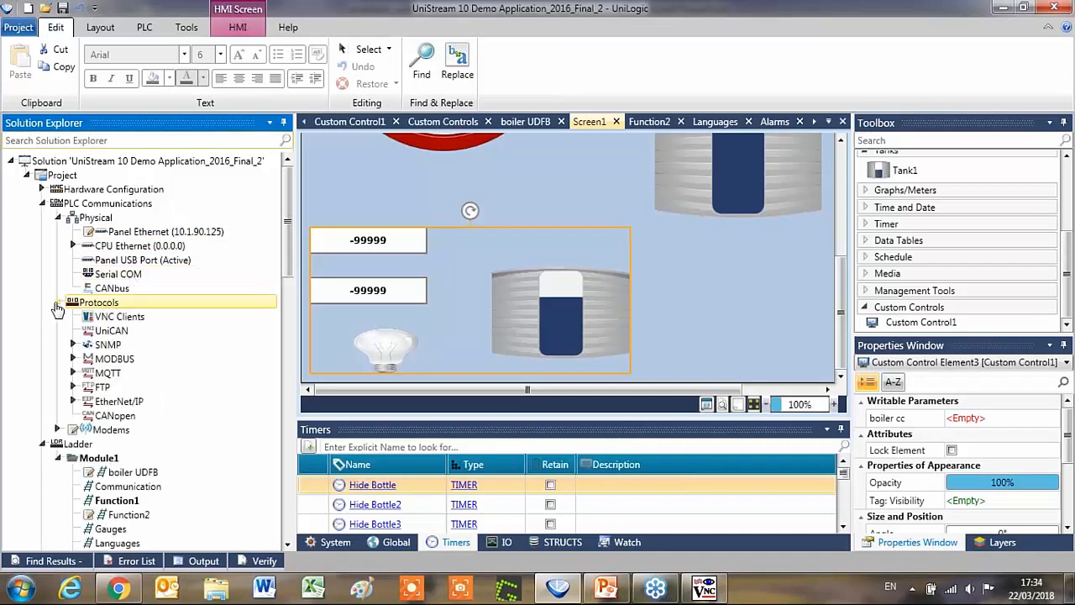
pyautogui.click(73, 359)
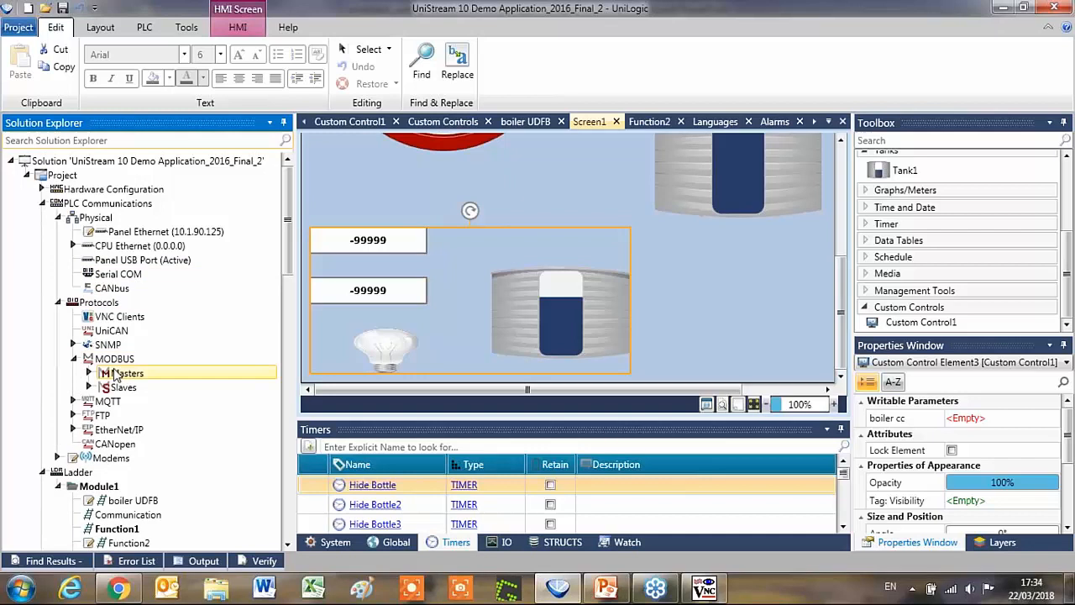
pyautogui.click(89, 374)
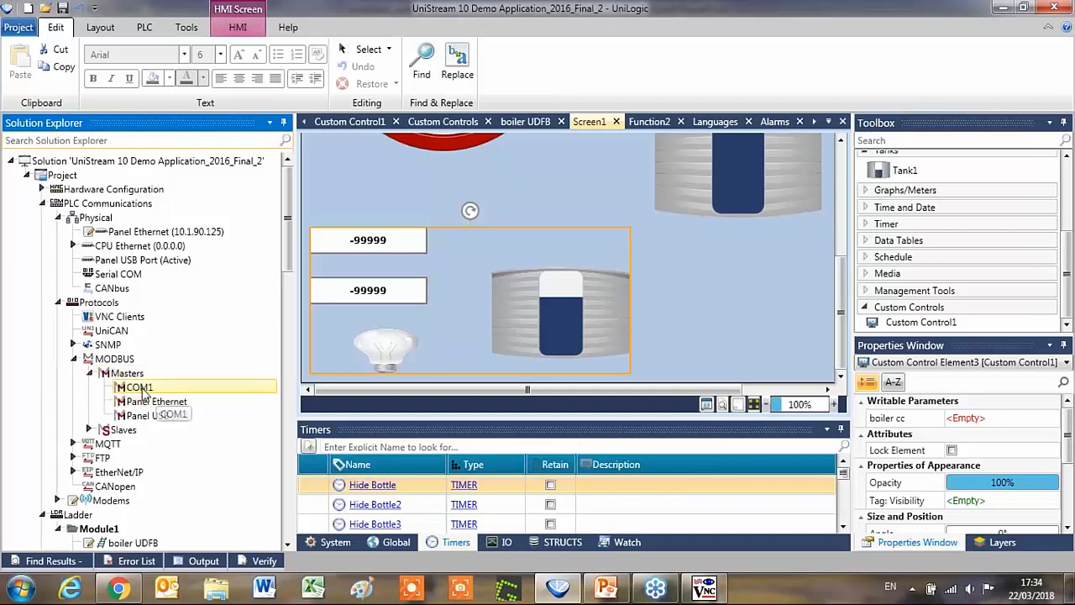
pyautogui.doubleClick(141, 388)
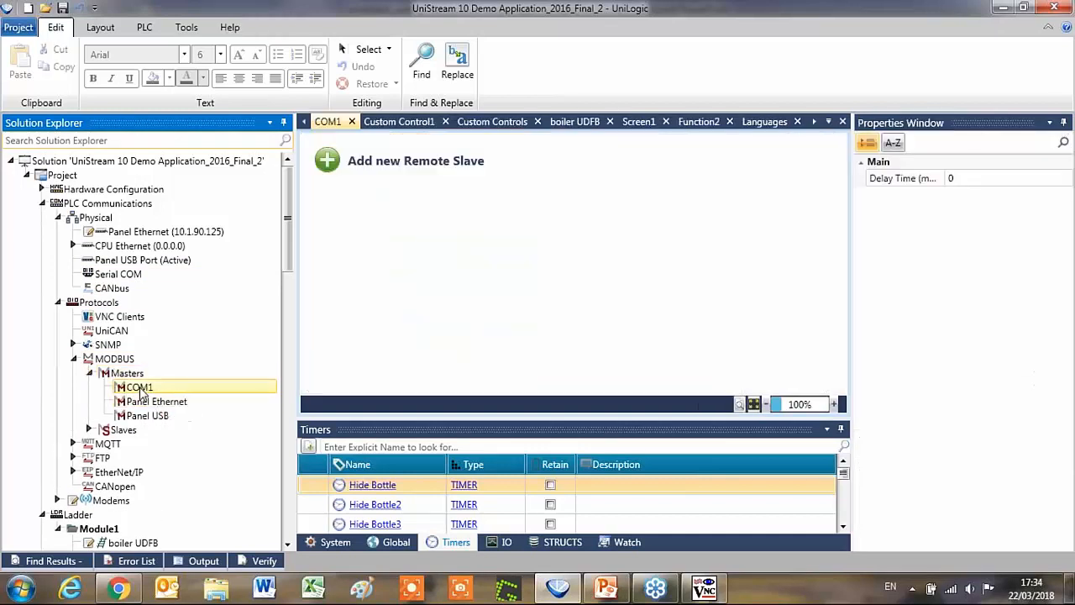
pyautogui.click(328, 160)
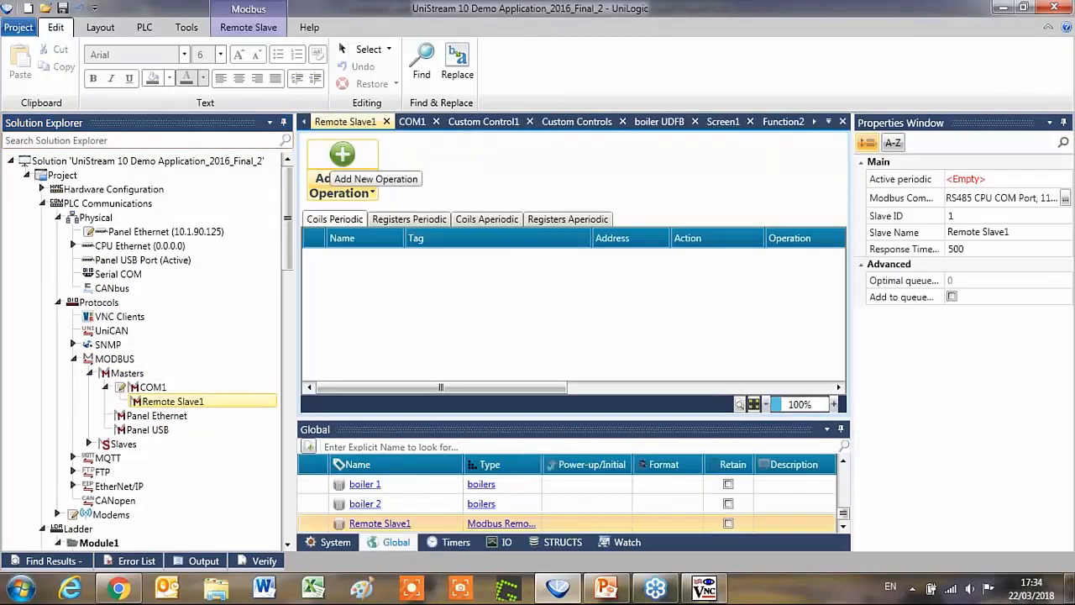
# Set the remote slave's Active periodic tag to General.ON
pyautogui.click(996, 178)
pyautogui.write('ge')
pyautogui.click(981, 194)
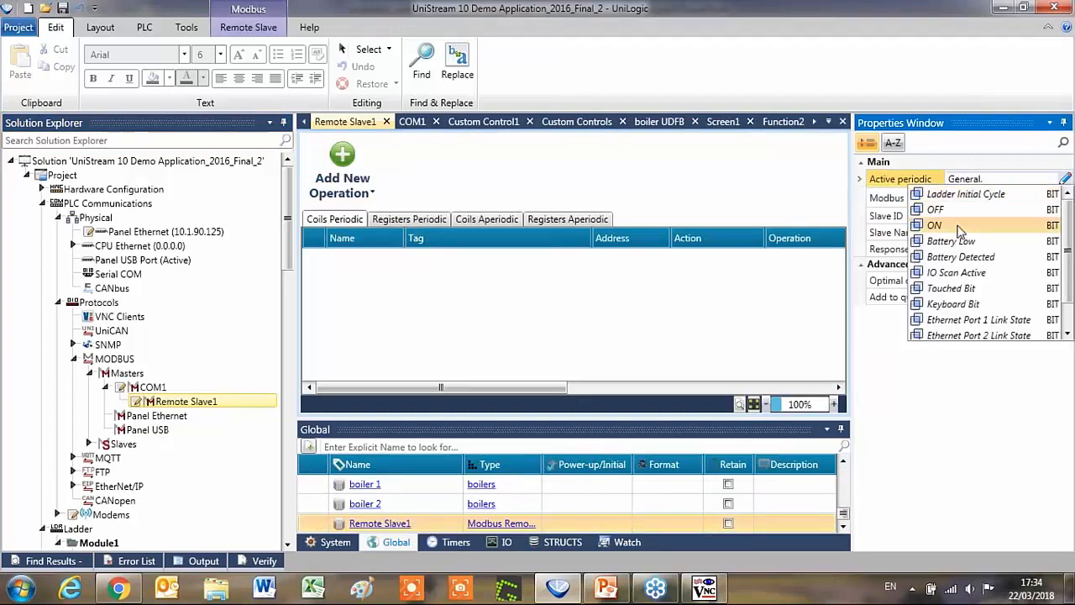
pyautogui.click(961, 217)
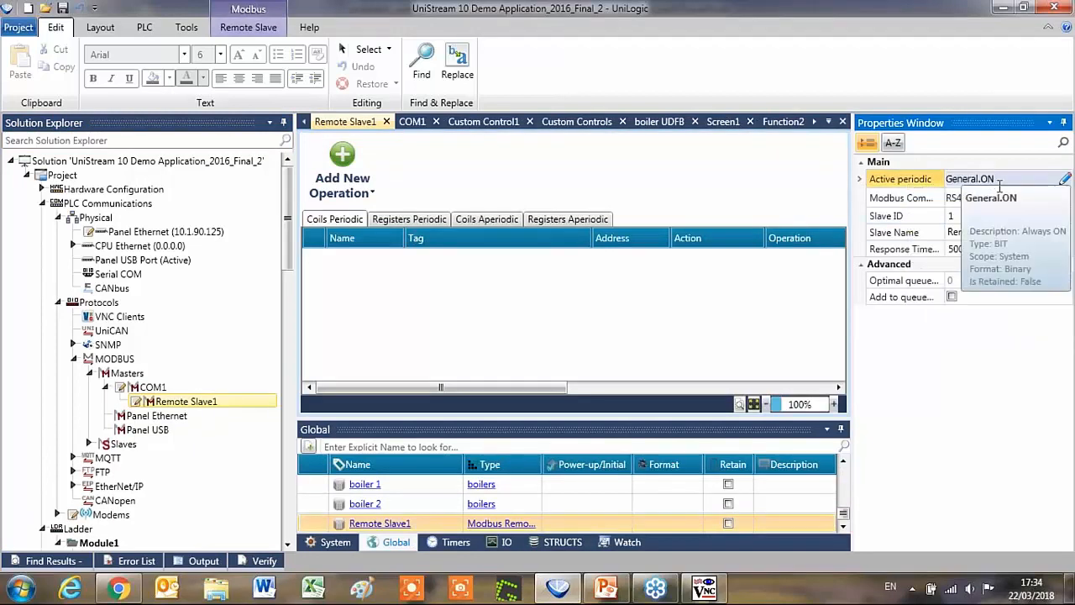
# Add a periodic coil operation to the remote slave and link it to the ac tag
pyautogui.click(344, 161)
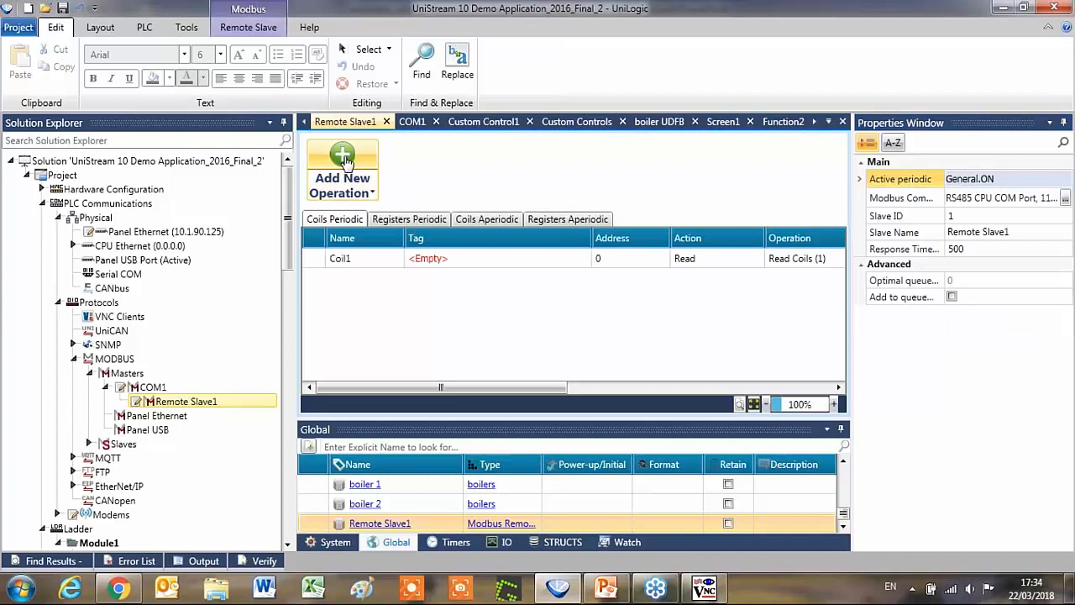
pyautogui.click(438, 258)
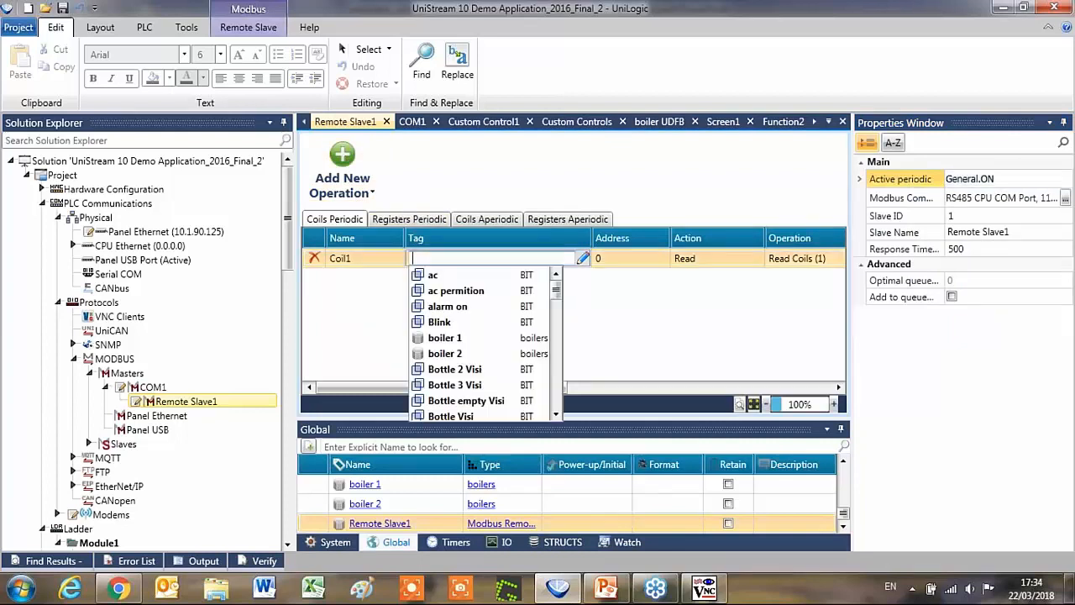
pyautogui.click(453, 275)
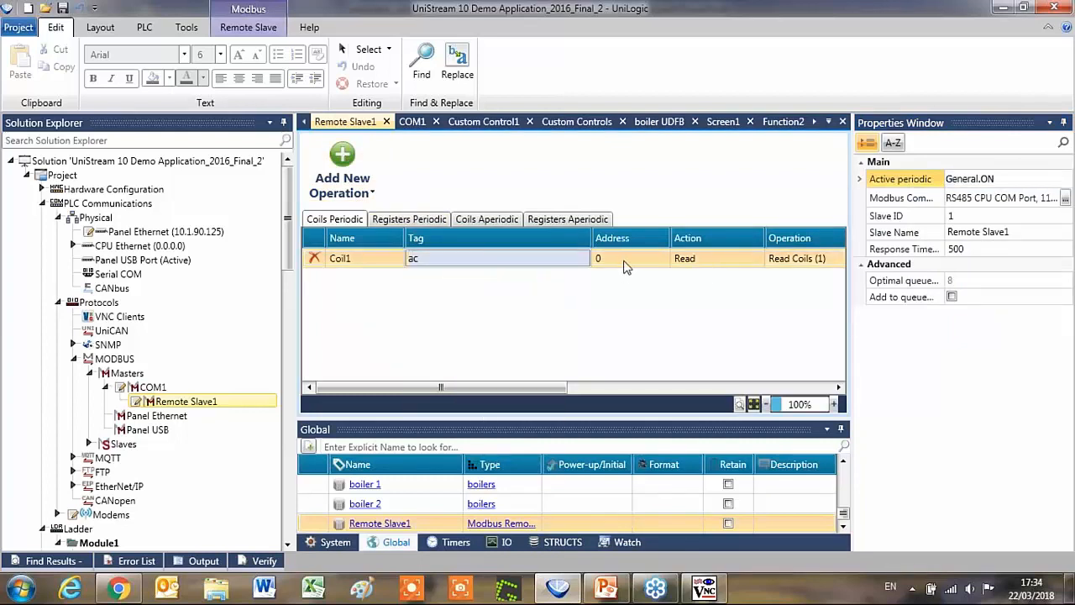
# Begin a periodic coil operation batch with the on off status of boiler 1 and boiler 2, setting boiler 1's action to Write
pyautogui.click(370, 194)
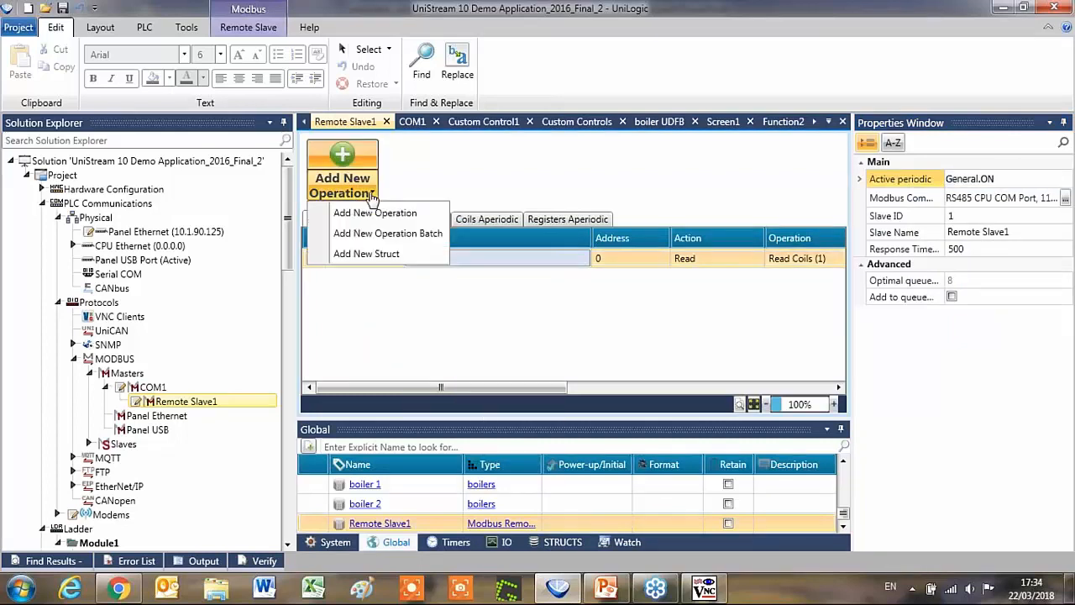
pyautogui.click(387, 233)
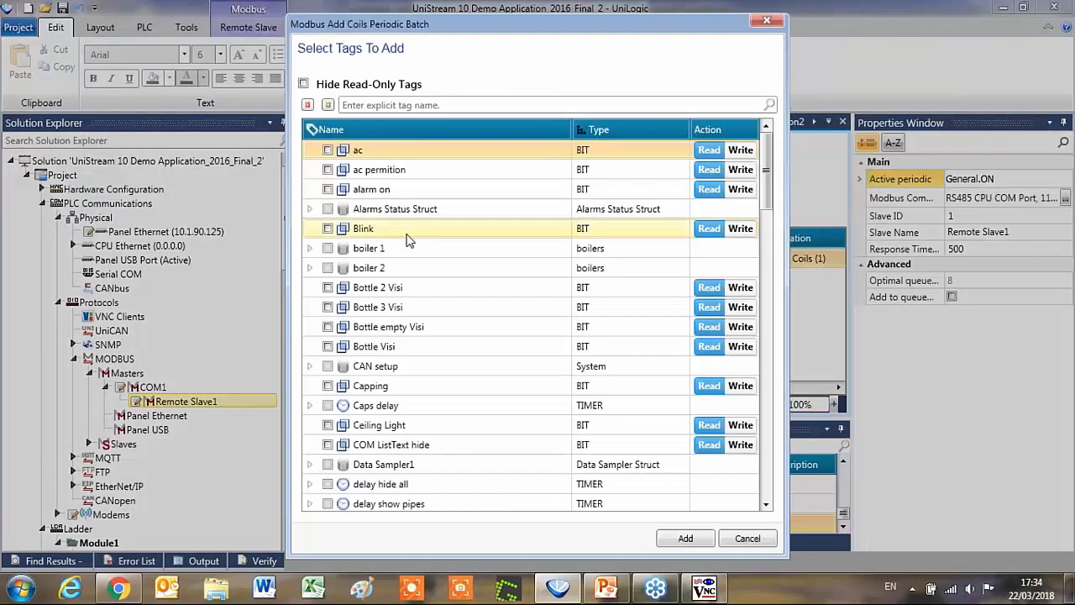
pyautogui.click(328, 252)
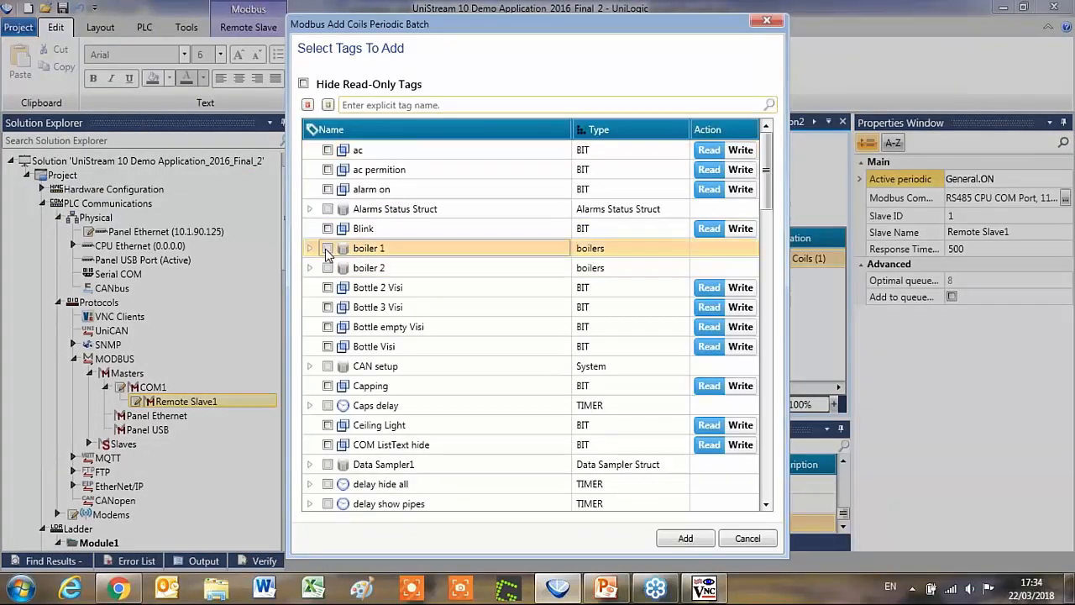
pyautogui.click(310, 249)
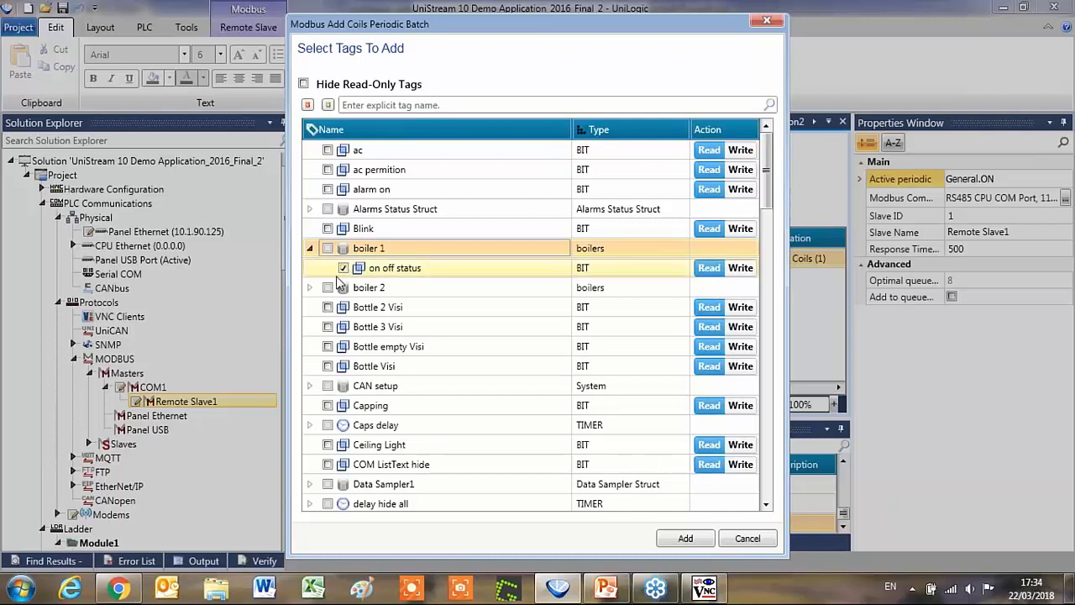
pyautogui.click(311, 288)
pyautogui.click(311, 288)
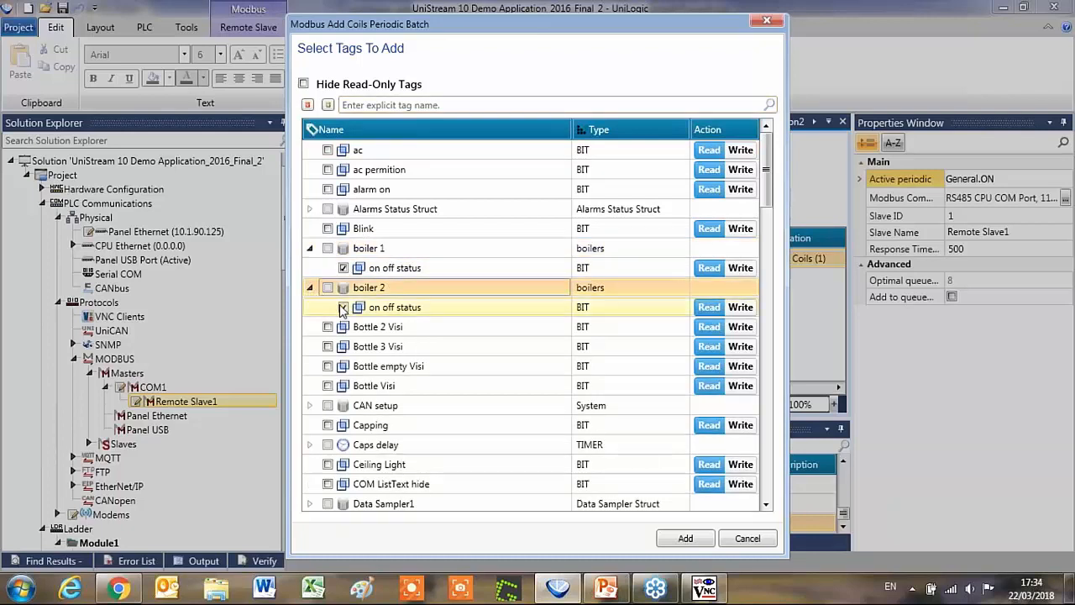
pyautogui.click(742, 228)
pyautogui.click(744, 268)
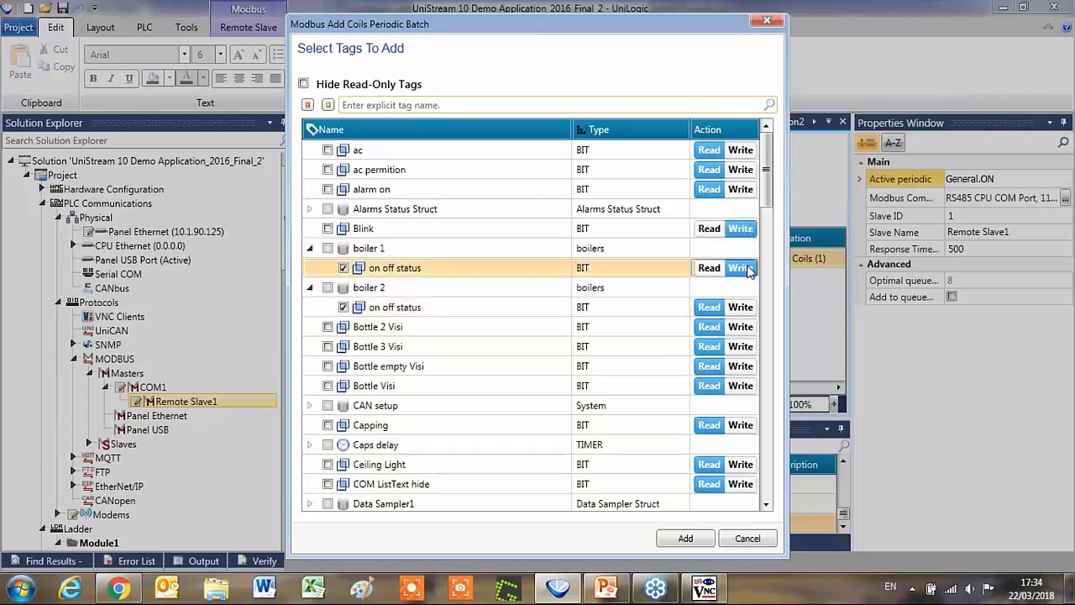
# Include the ac, ac permition and alarm on tags with the Read action, and add the batch to the slave
pyautogui.click(327, 149)
pyautogui.click(327, 170)
pyautogui.click(327, 189)
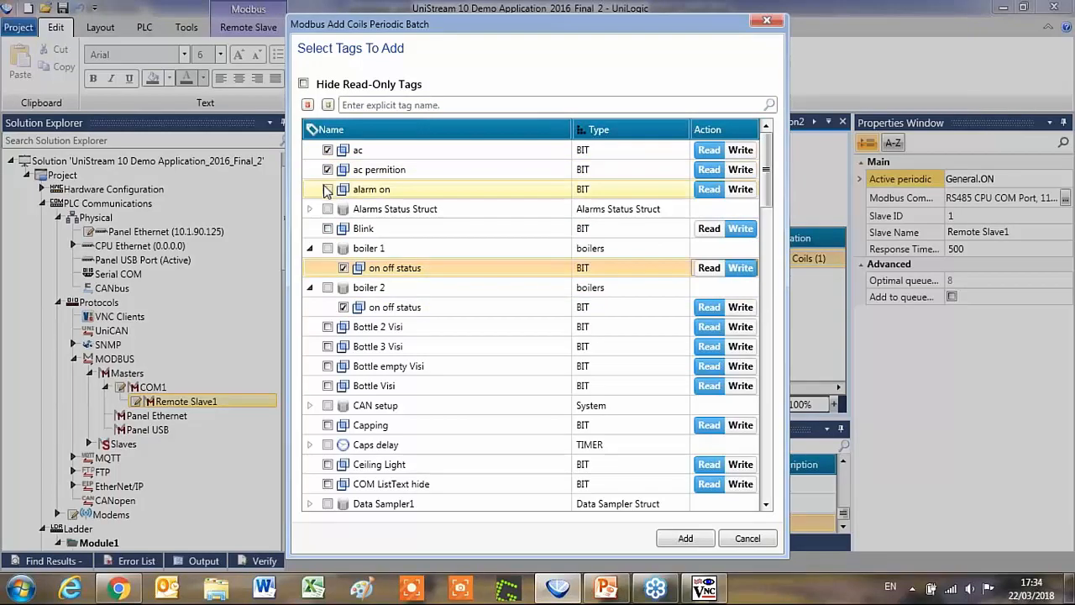
pyautogui.click(711, 151)
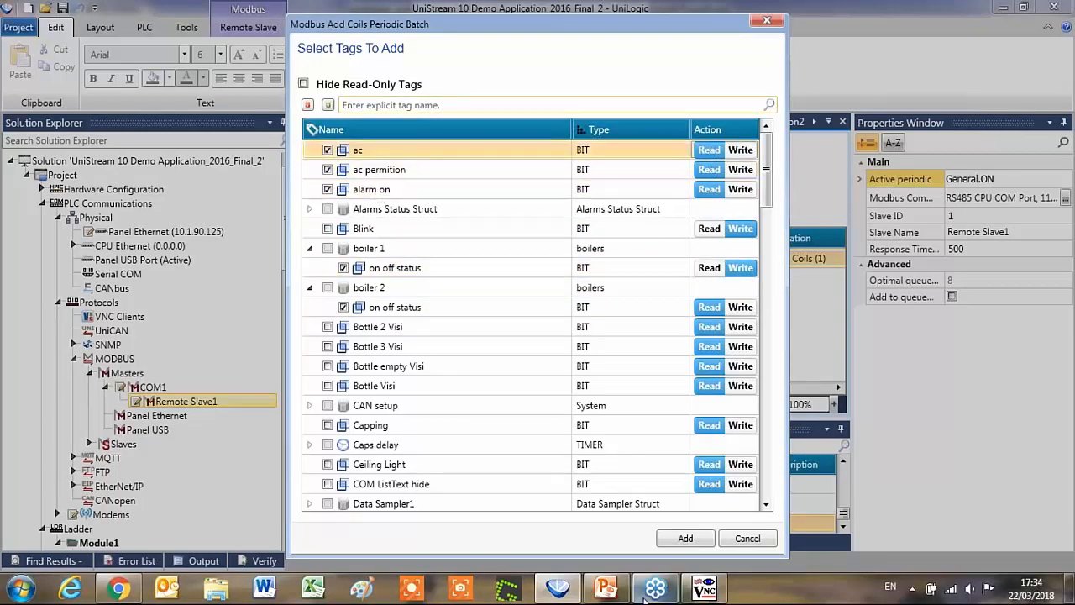
pyautogui.click(685, 539)
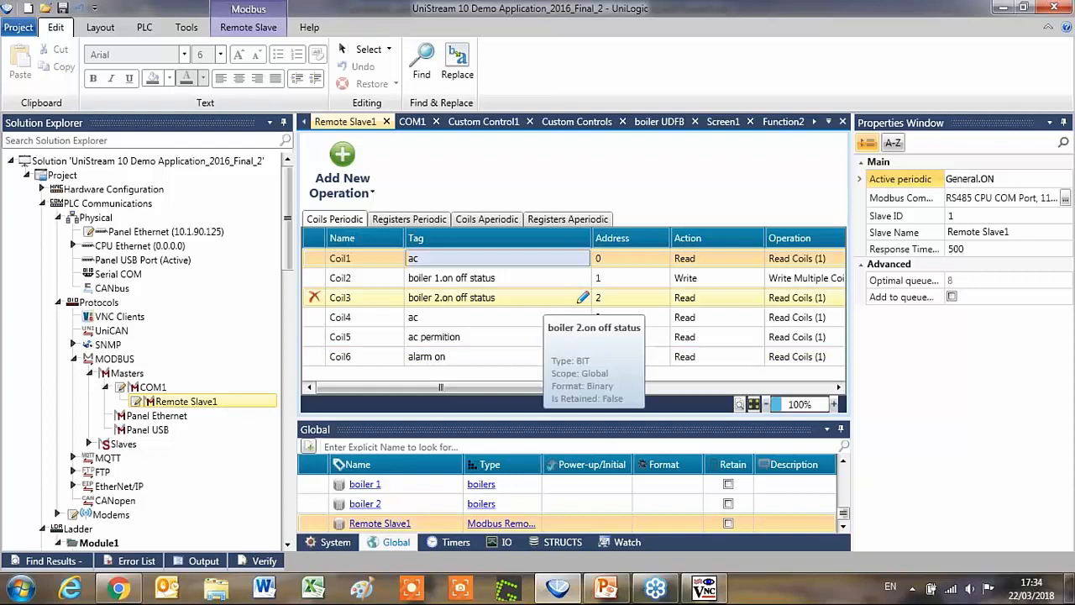
# Review the slave's aperiodic registers and periodic coils, and look through the MQTT entries in the project tree
pyautogui.click(556, 220)
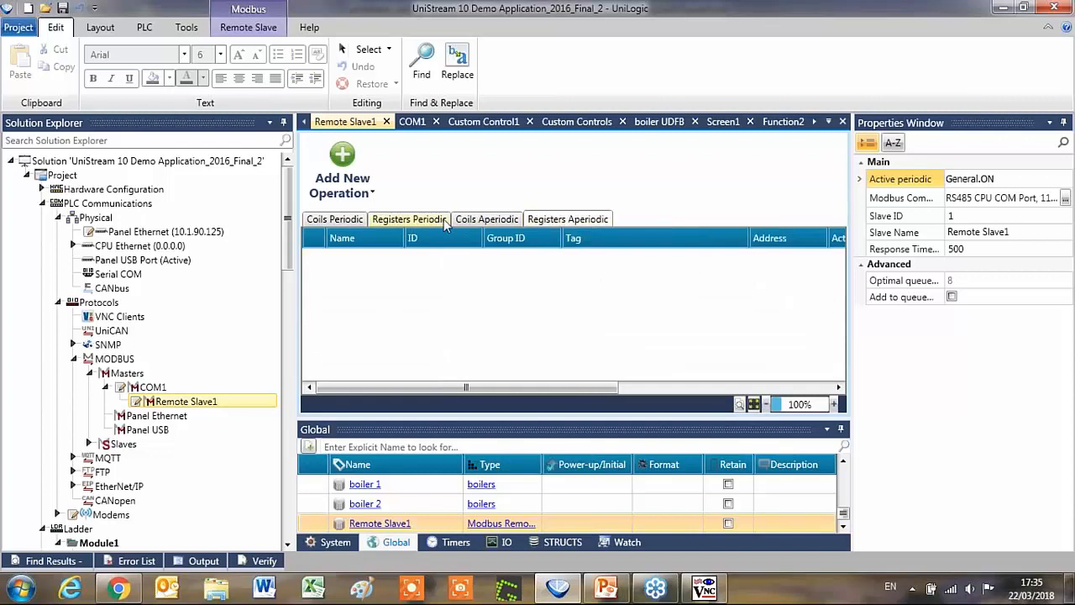
pyautogui.click(343, 220)
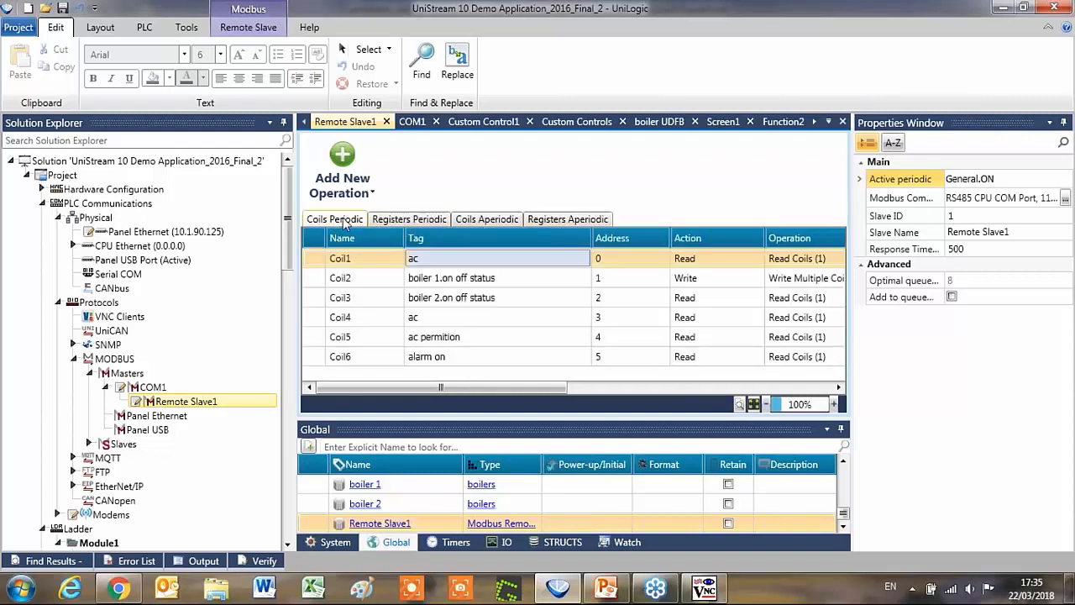
pyautogui.click(73, 458)
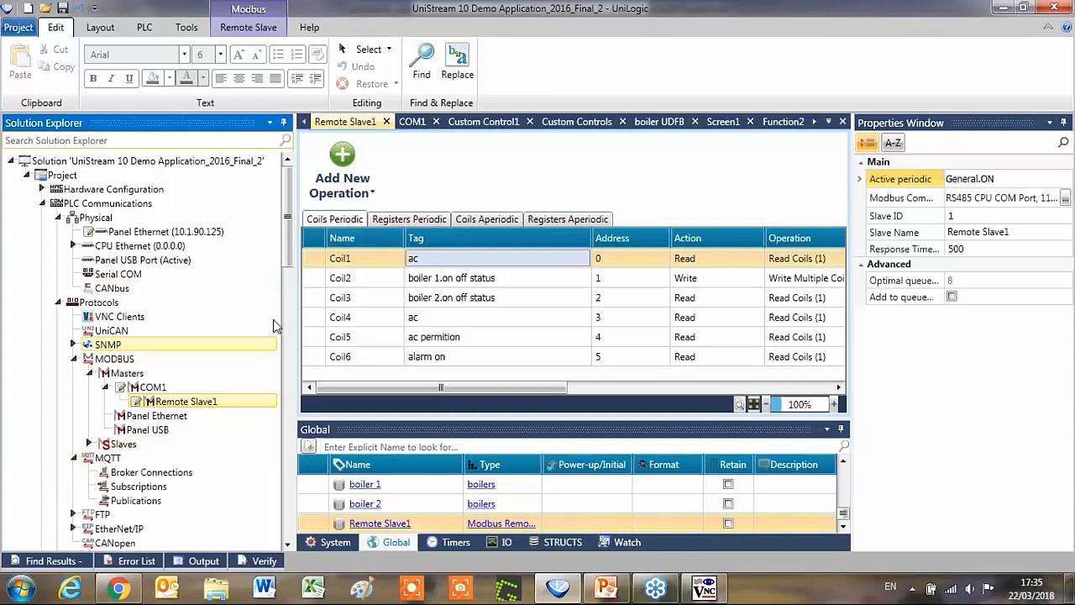
pyautogui.moveTo(287, 258); pyautogui.dragTo(298, 428)
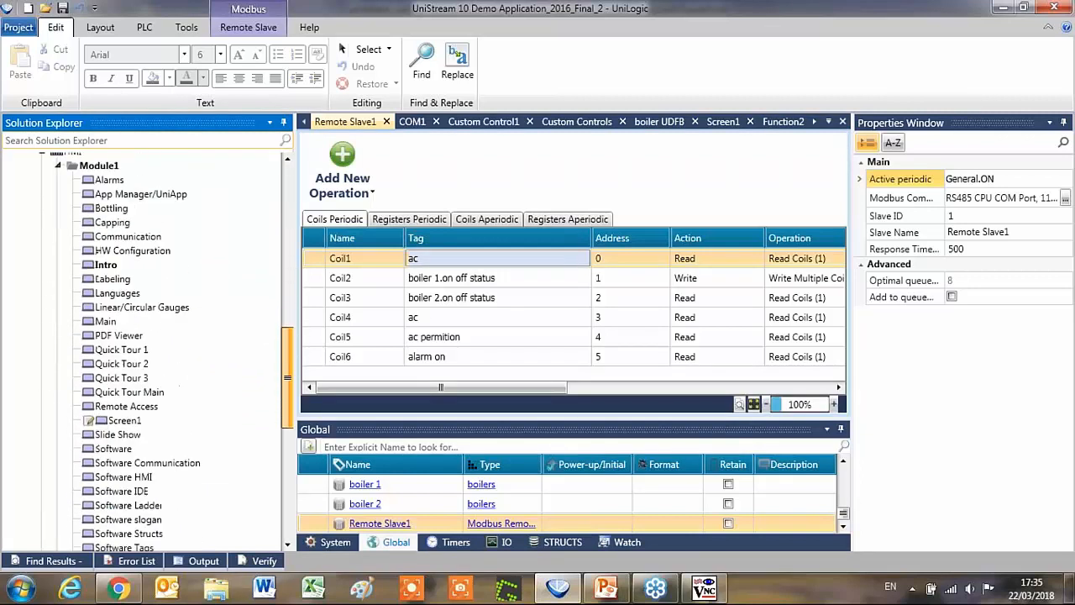
# Switch to TightVNC Viewer, view the Gauges page of the UniStream demo application, and return to its home page
pyautogui.click(706, 587)
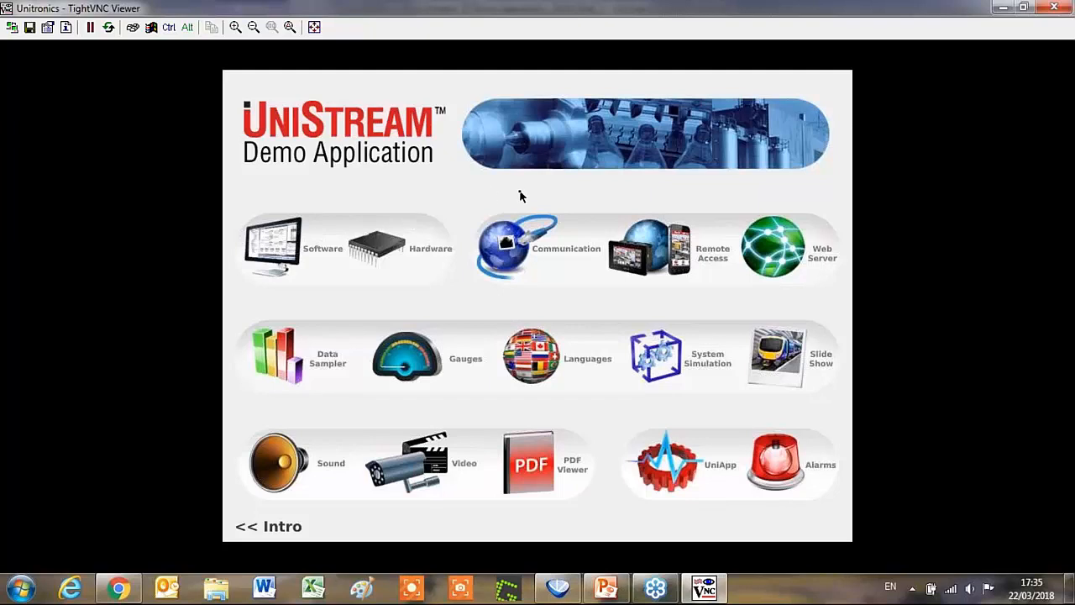
pyautogui.click(411, 365)
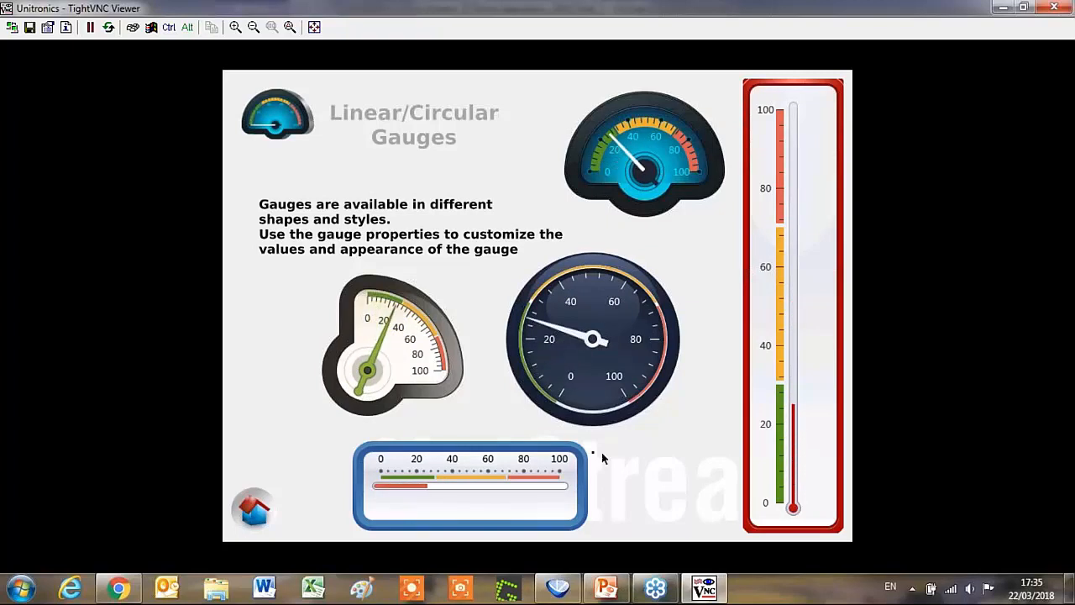
pyautogui.click(253, 509)
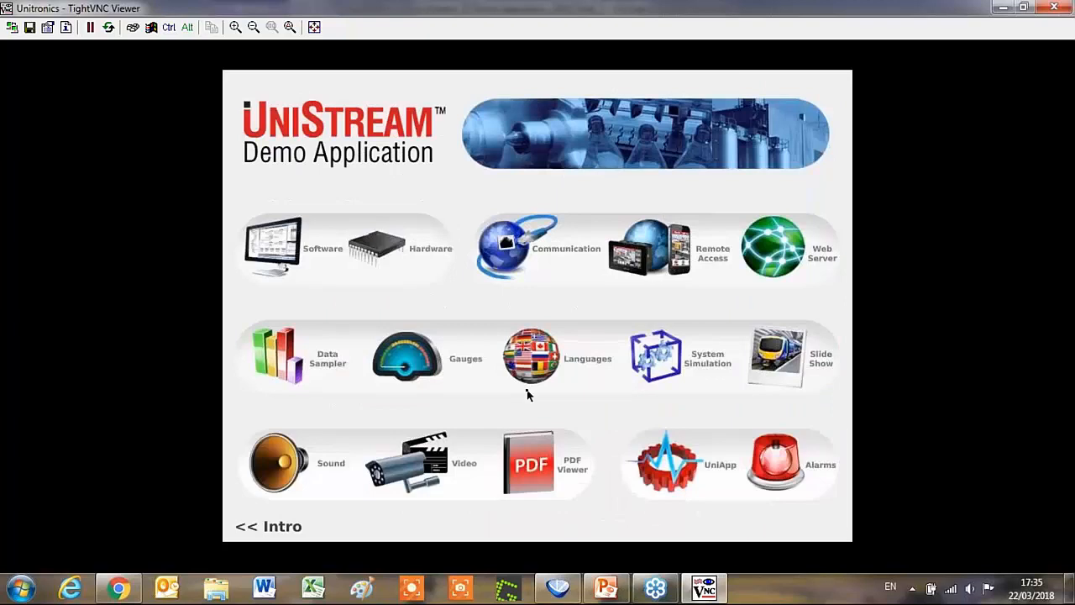
# View the Data Sampler's trend sample, cycle through the Phase2, Phase3 and Phase1 curves, and return to the home page
pyautogui.click(283, 356)
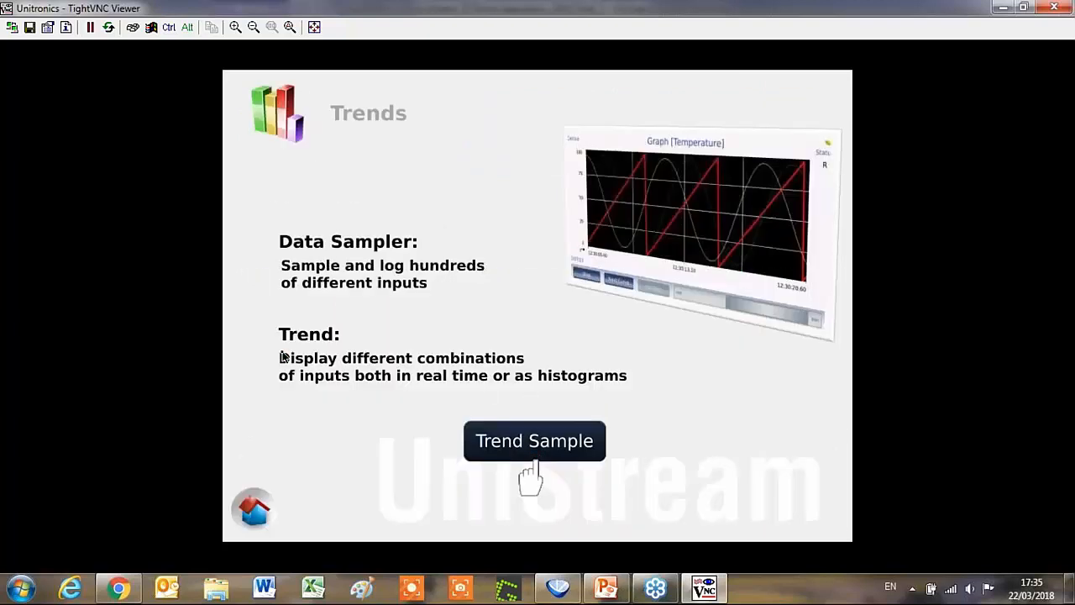
pyautogui.click(538, 443)
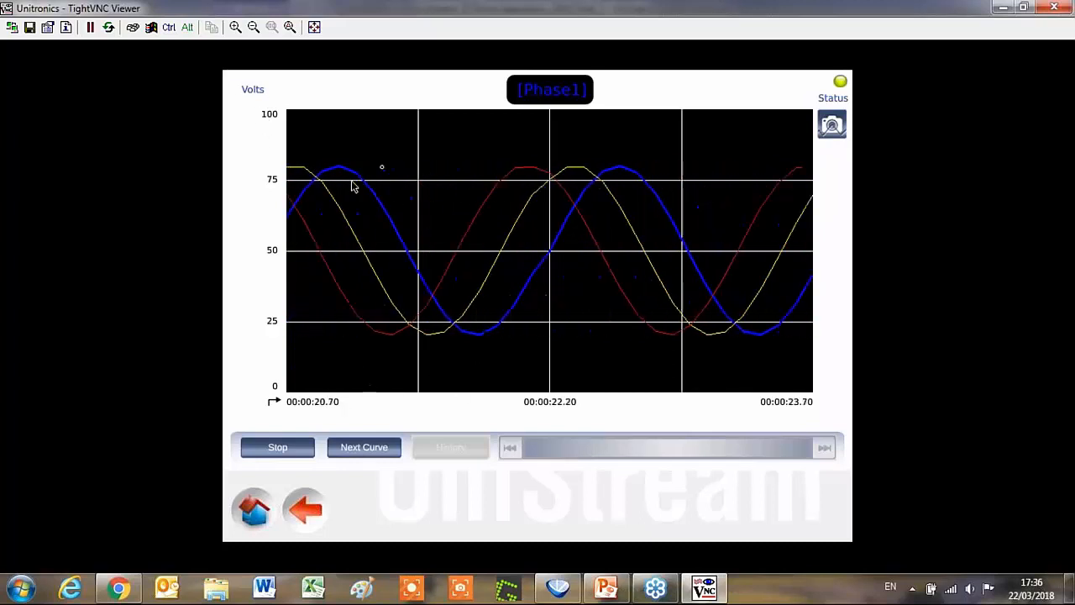
pyautogui.click(355, 448)
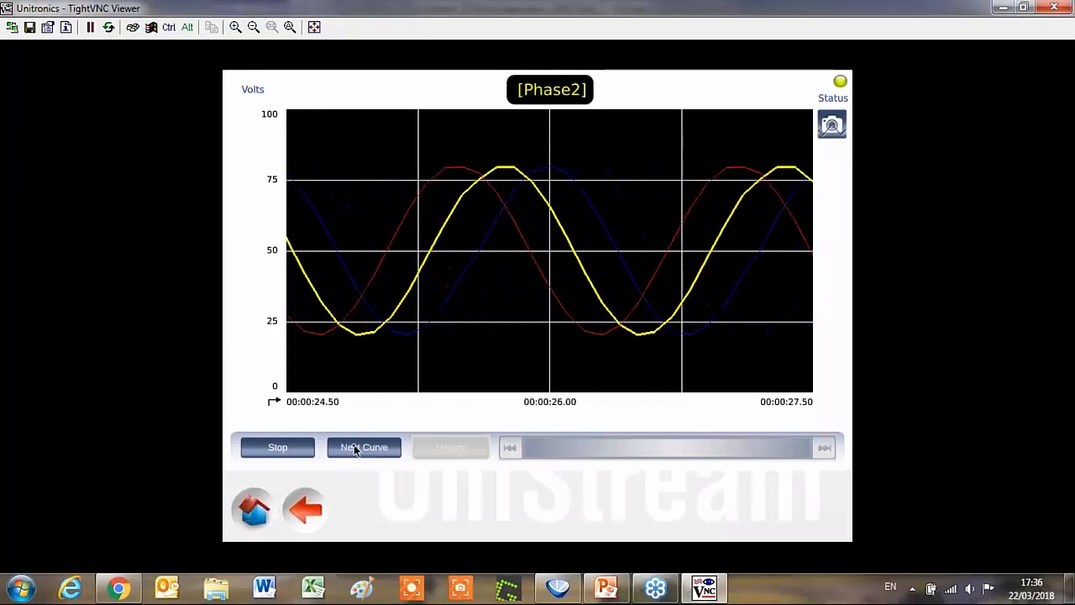
pyautogui.click(355, 448)
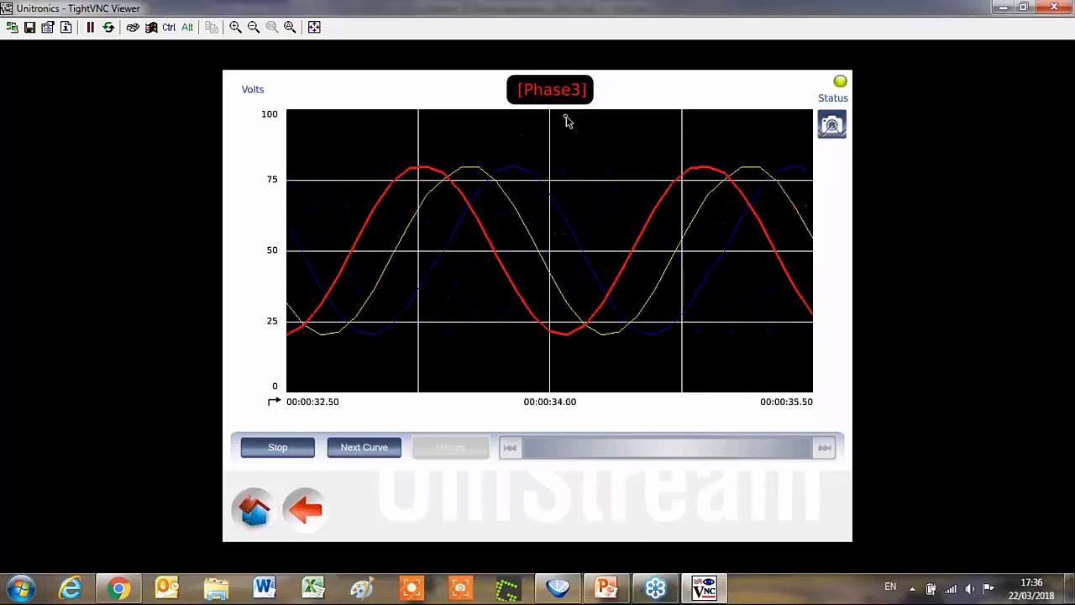
pyautogui.click(379, 456)
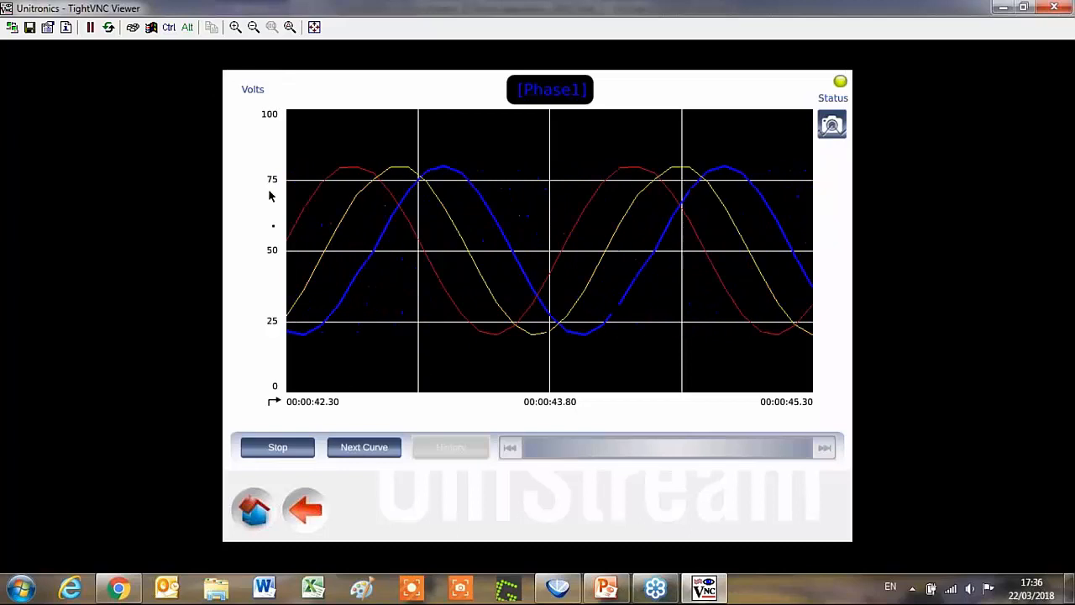
pyautogui.click(254, 510)
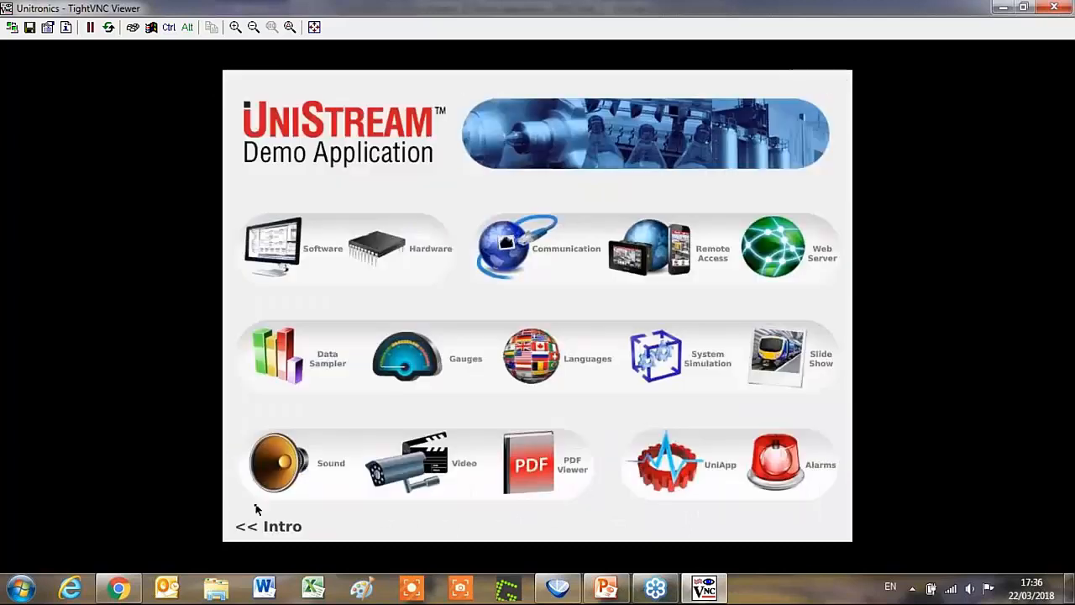
# View the PDF Viewer page of the demo application, page forward through the installation guide, and return to the home page
pyautogui.click(519, 469)
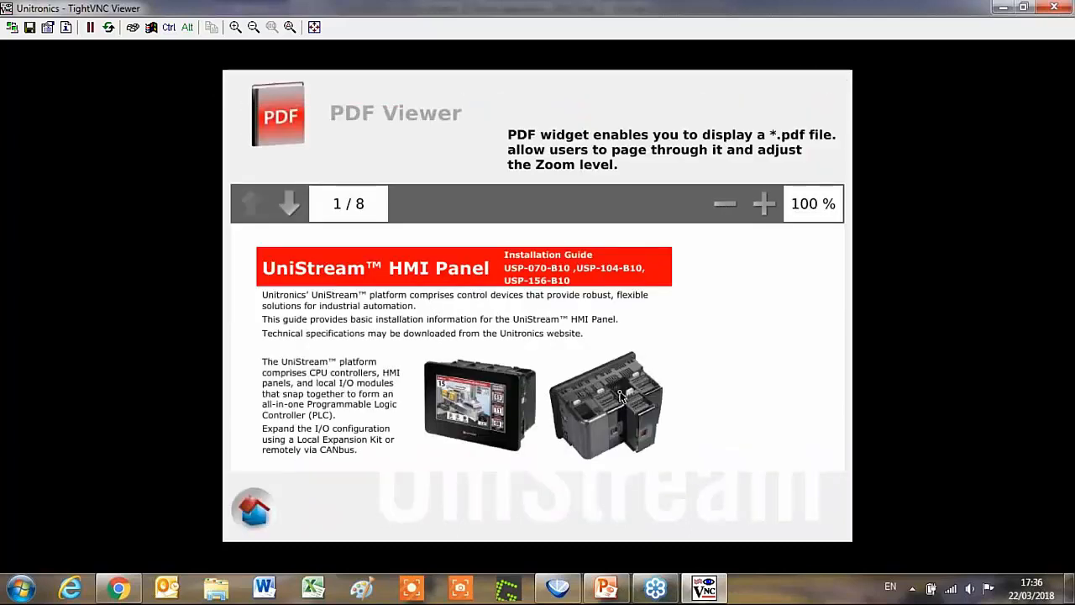
pyautogui.moveTo(618, 391); pyautogui.dragTo(614, 305)
pyautogui.click(297, 215)
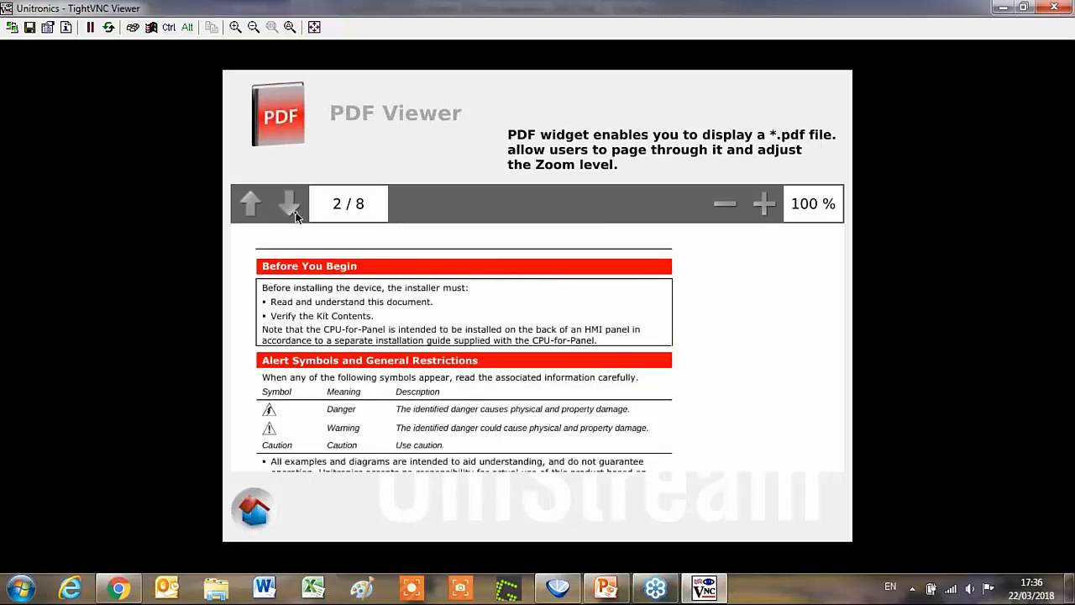
pyautogui.click(294, 216)
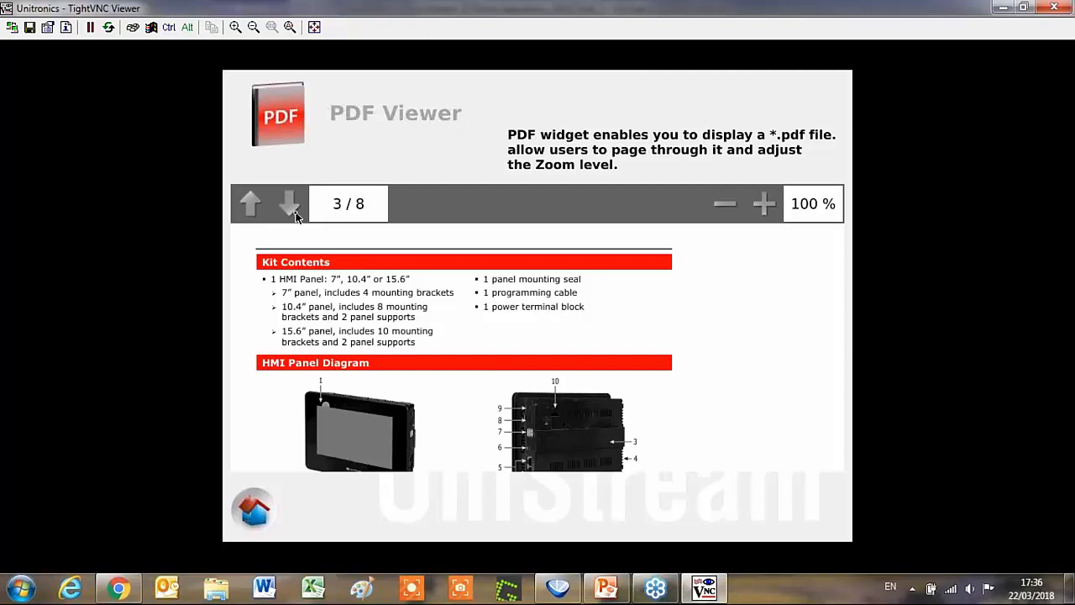
pyautogui.click(295, 217)
pyautogui.click(247, 515)
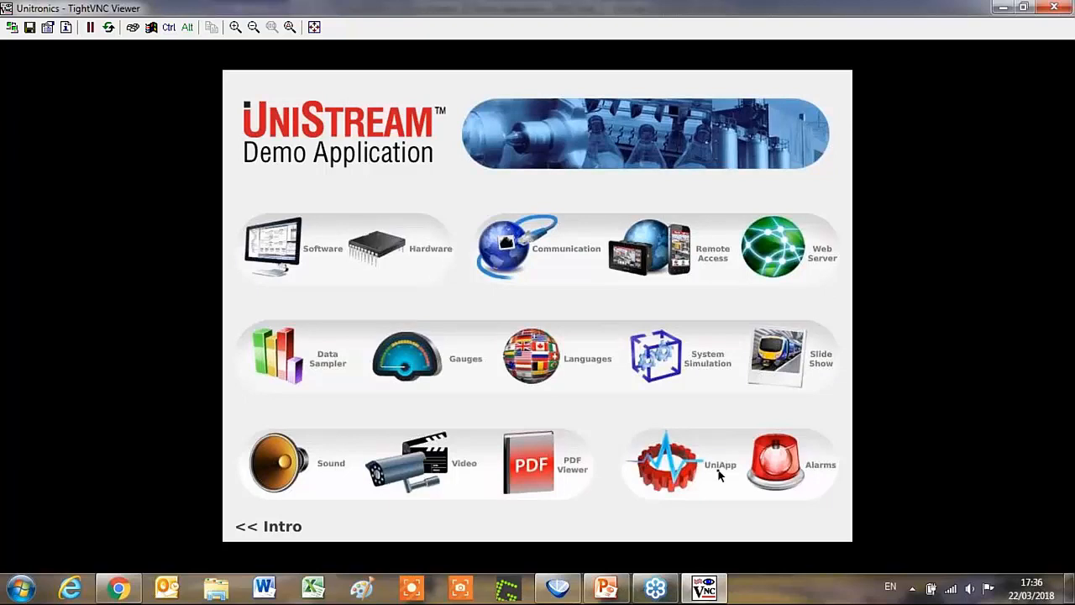
# Acknowledge and clear all entries in the alarm summary of the demo's Alarms page, close it and reopen it
pyautogui.click(758, 462)
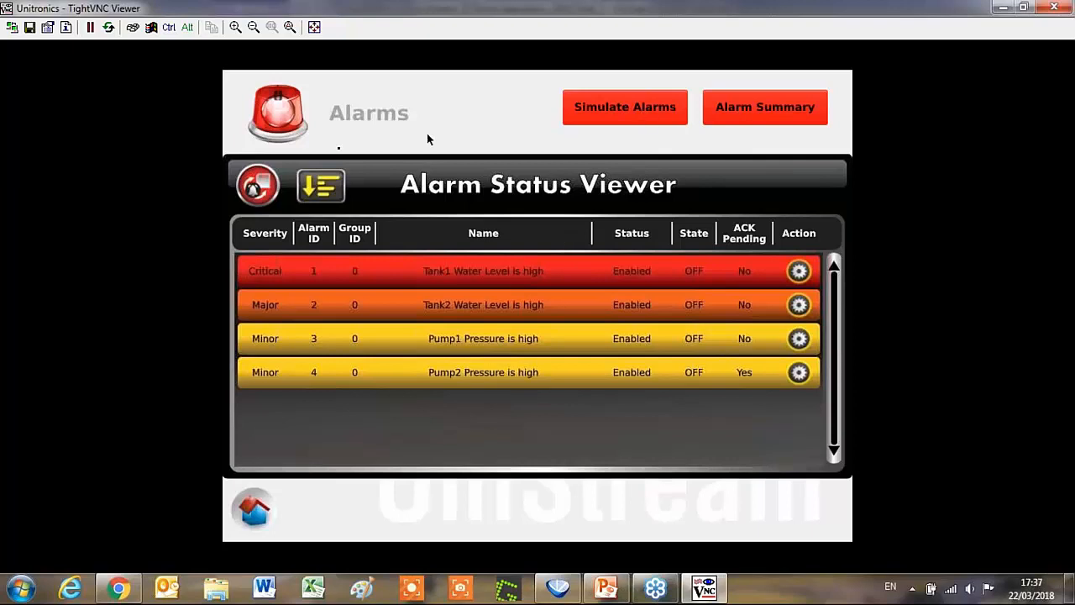
pyautogui.click(739, 111)
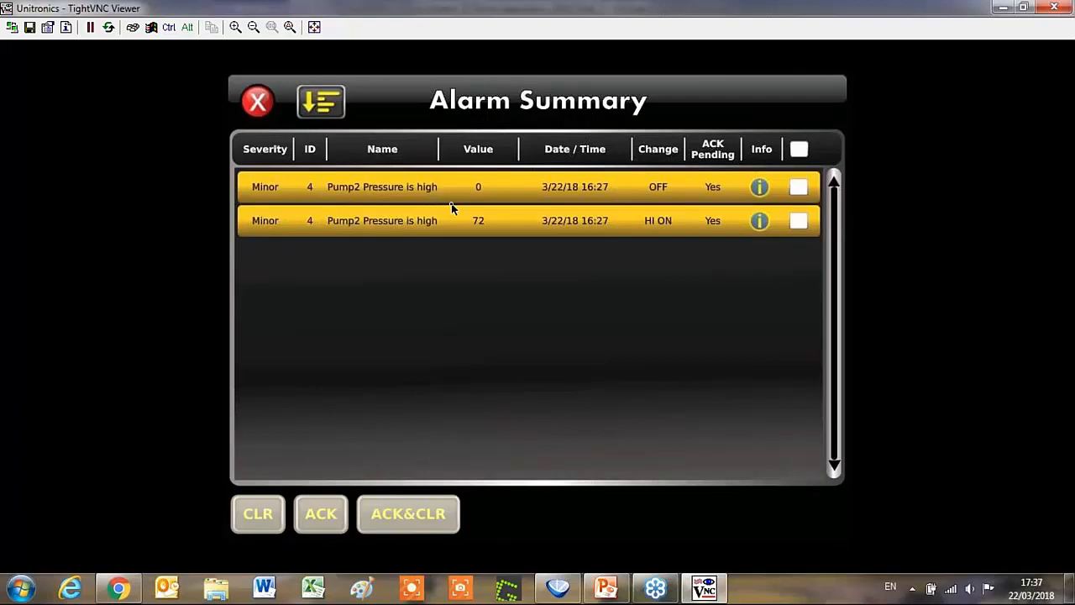
pyautogui.click(799, 148)
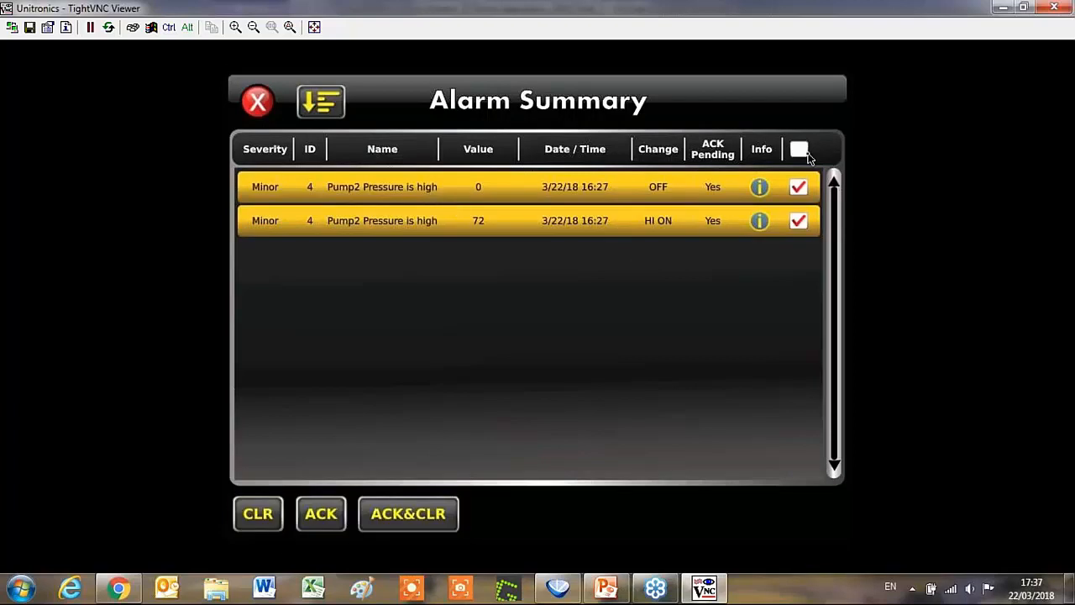
pyautogui.click(395, 522)
pyautogui.click(257, 101)
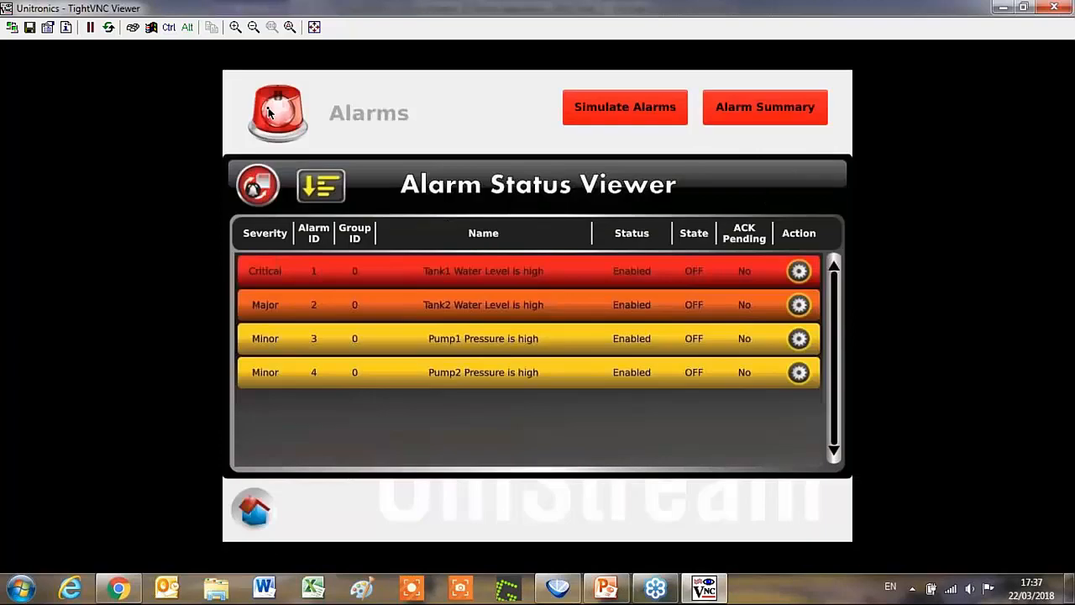
pyautogui.click(802, 121)
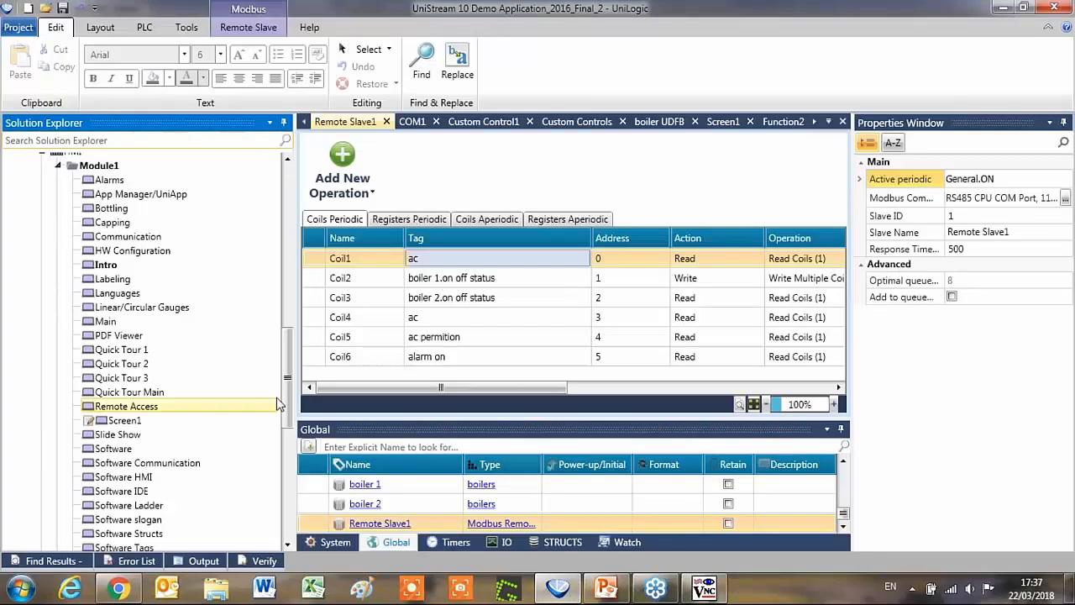
# Switch to UniLogic, open Alarm Group 1 in the project, view the condition settings of Alarm 1, and return to the group's list
pyautogui.scroll(-9, 288, 373)
pyautogui.doubleClick(78, 323)
pyautogui.doubleClick(120, 340)
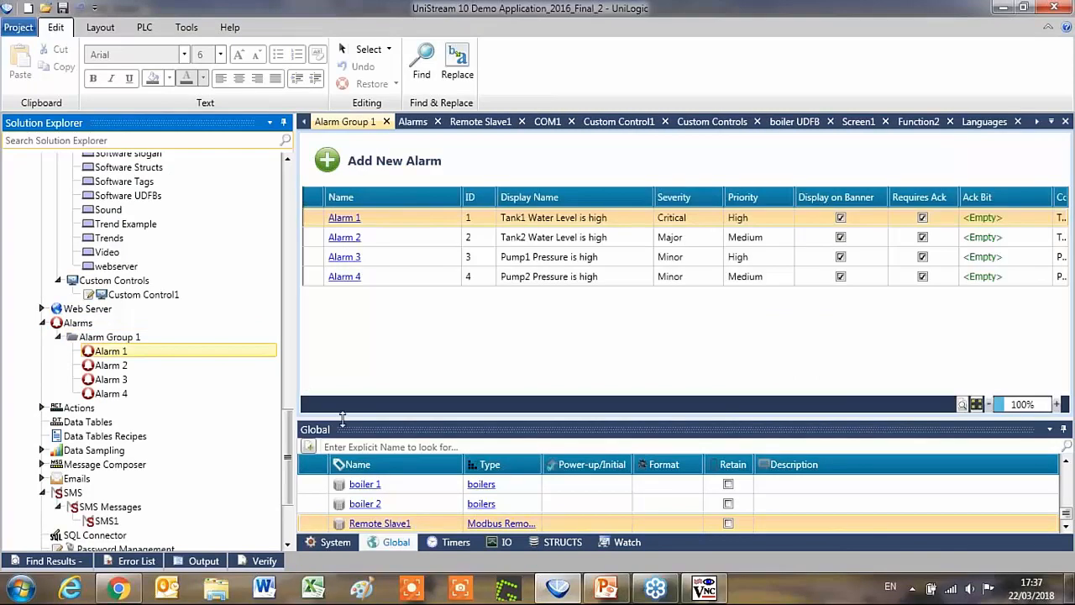
pyautogui.moveTo(343, 418); pyautogui.dragTo(342, 405)
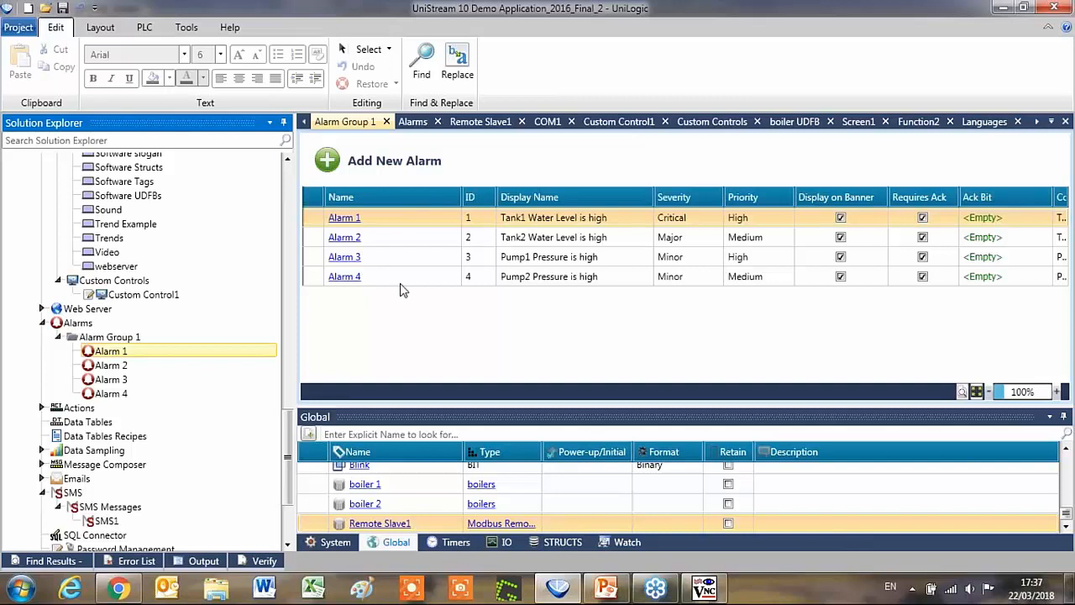
pyautogui.click(346, 220)
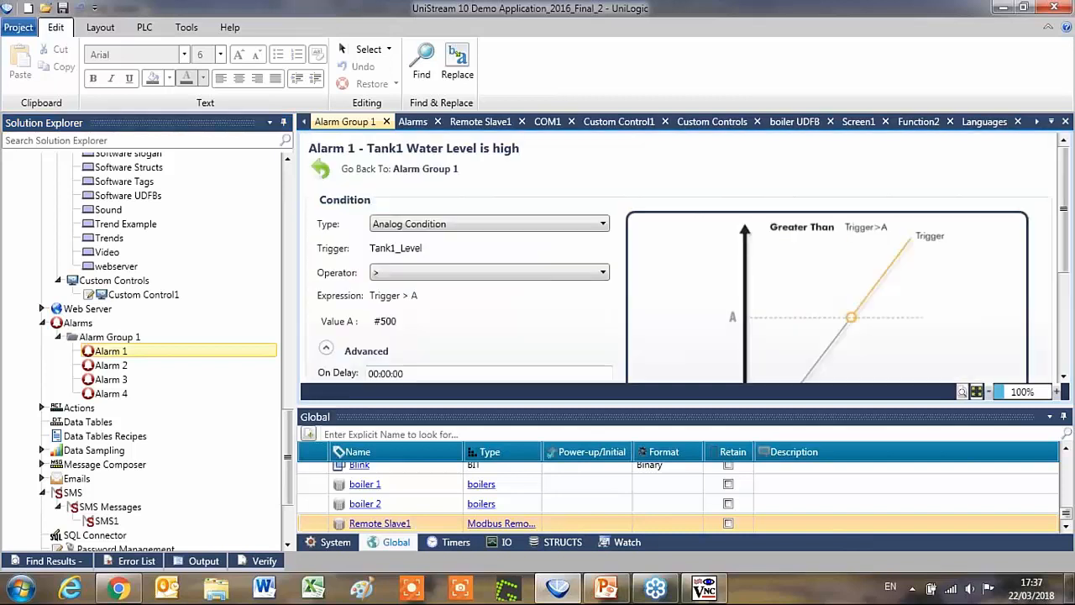
pyautogui.click(117, 366)
pyautogui.click(120, 379)
pyautogui.click(120, 393)
pyautogui.click(260, 351)
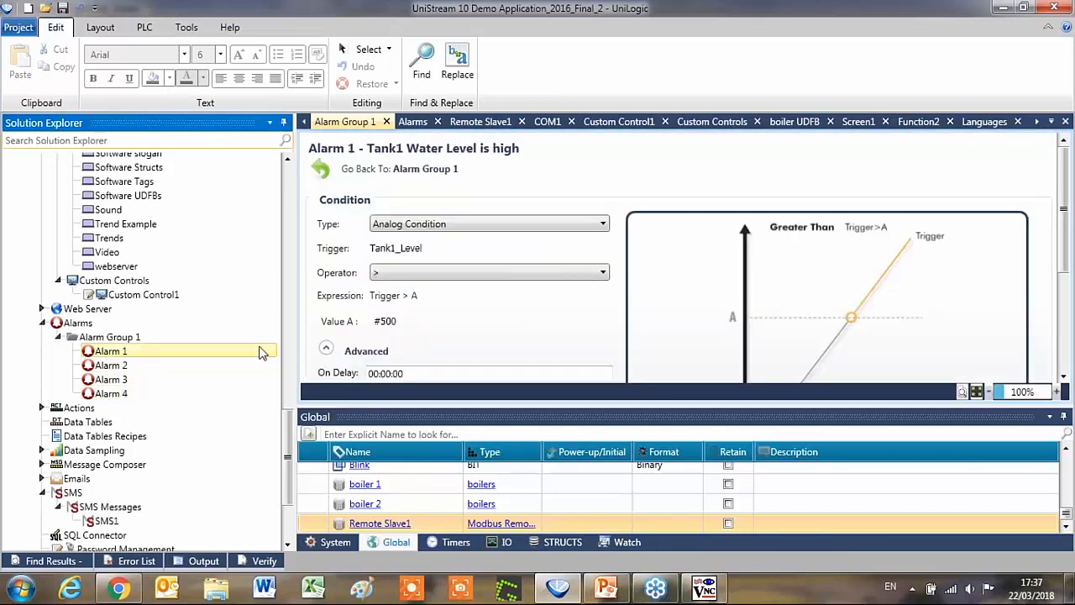
pyautogui.click(143, 344)
# Add a new alarm to Alarm Group 1 and set its condition type to Analog Condition
pyautogui.click(329, 160)
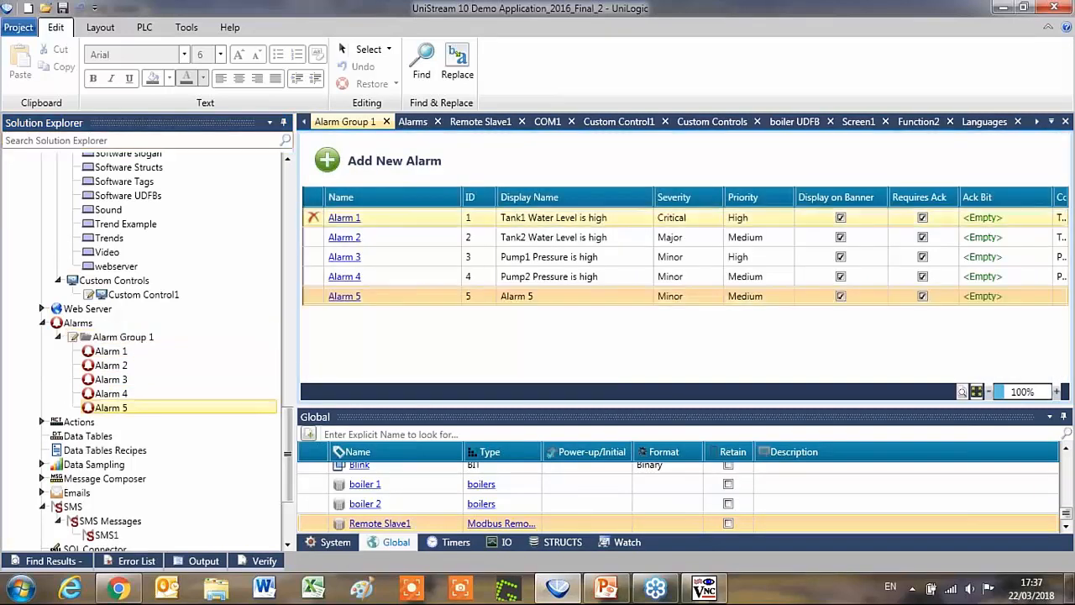
pyautogui.click(344, 295)
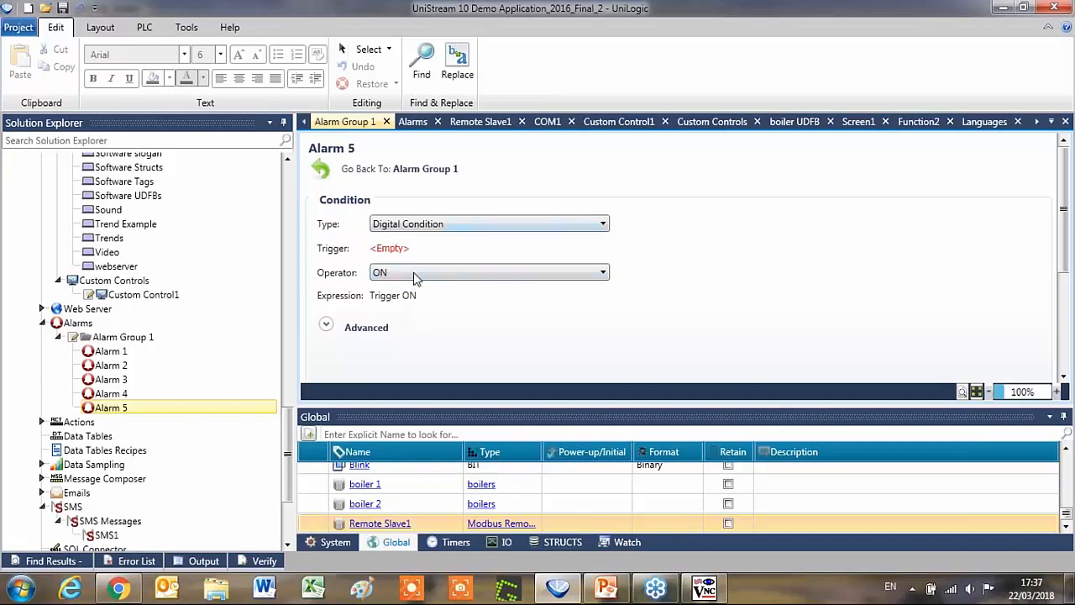
pyautogui.click(424, 223)
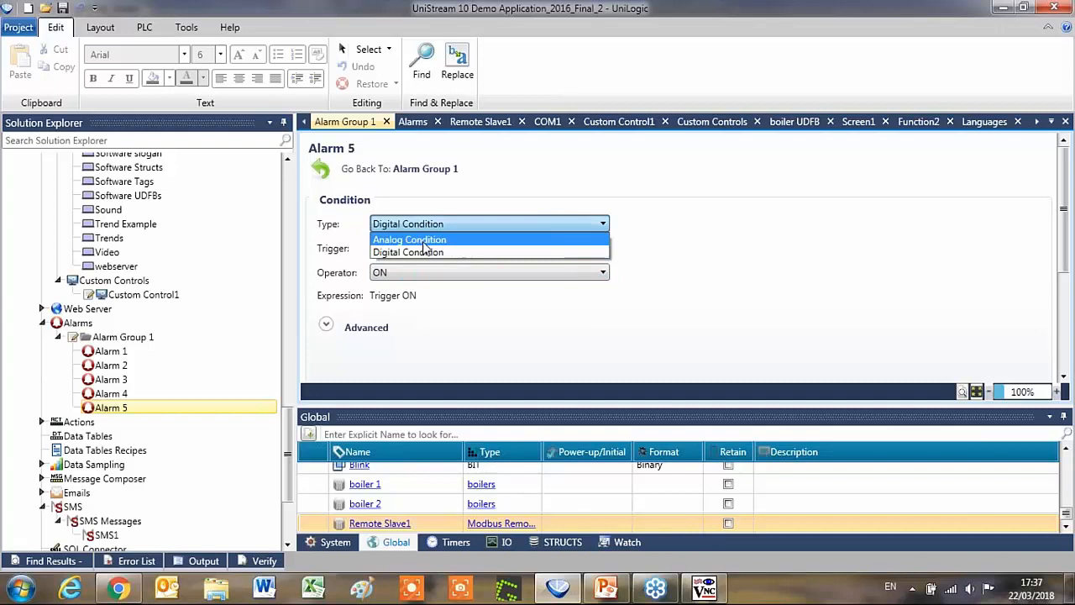
pyautogui.click(424, 250)
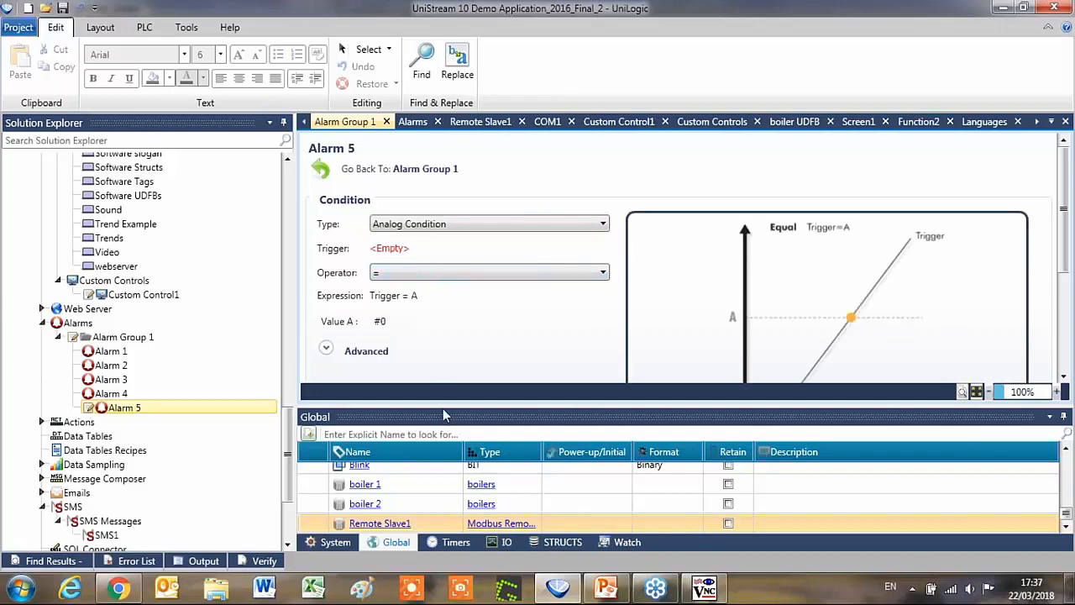
# Try the operator Within range (include Start and End Values) on the new alarm's condition, and set the operator to Custom
pyautogui.moveTo(443, 408); pyautogui.dragTo(445, 477)
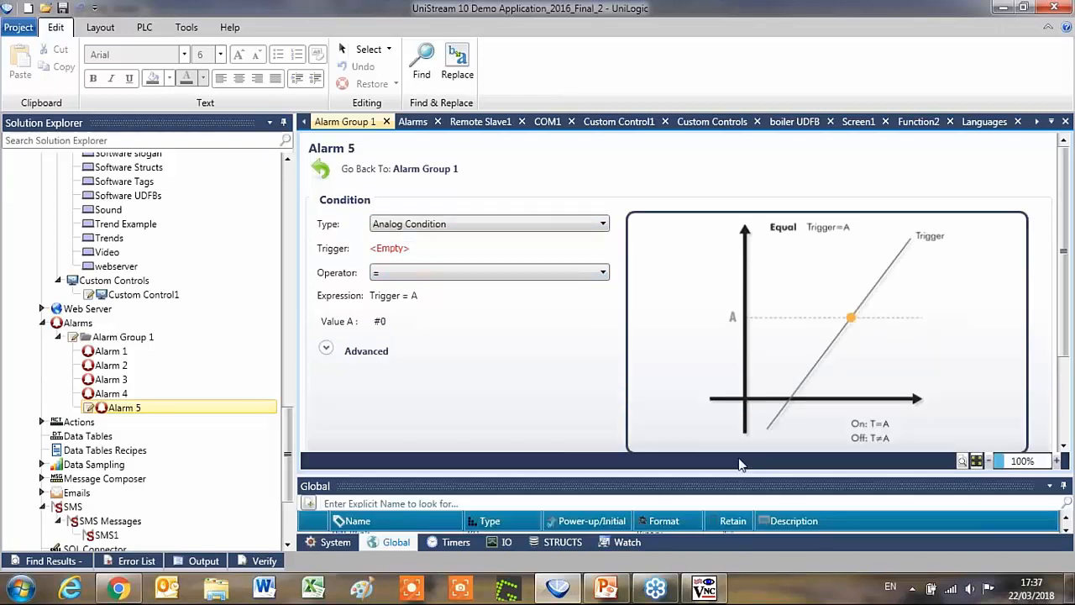
pyautogui.click(588, 277)
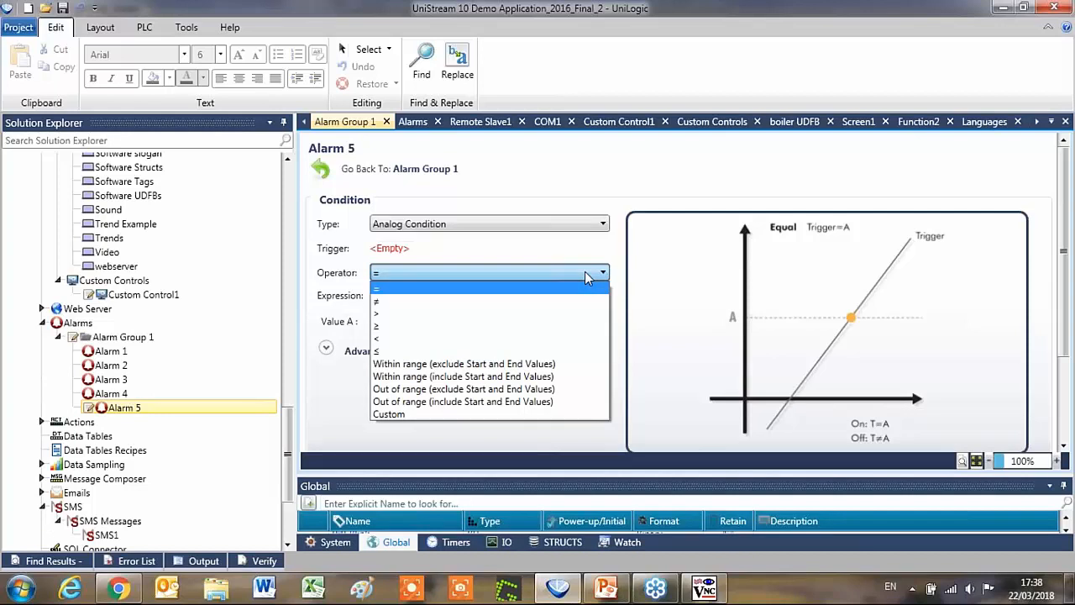
pyautogui.click(562, 376)
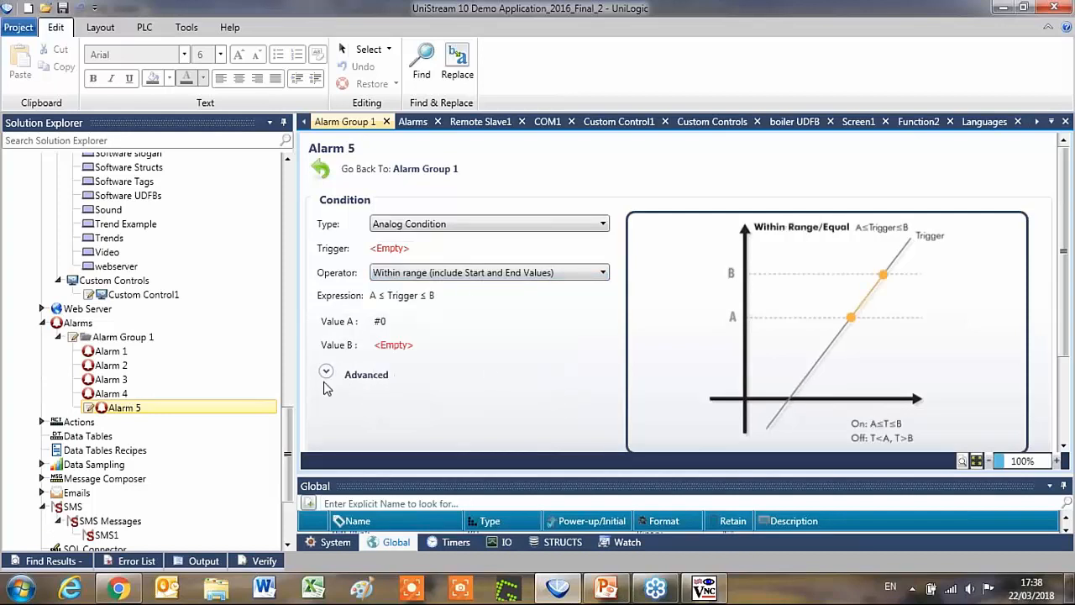
pyautogui.click(463, 276)
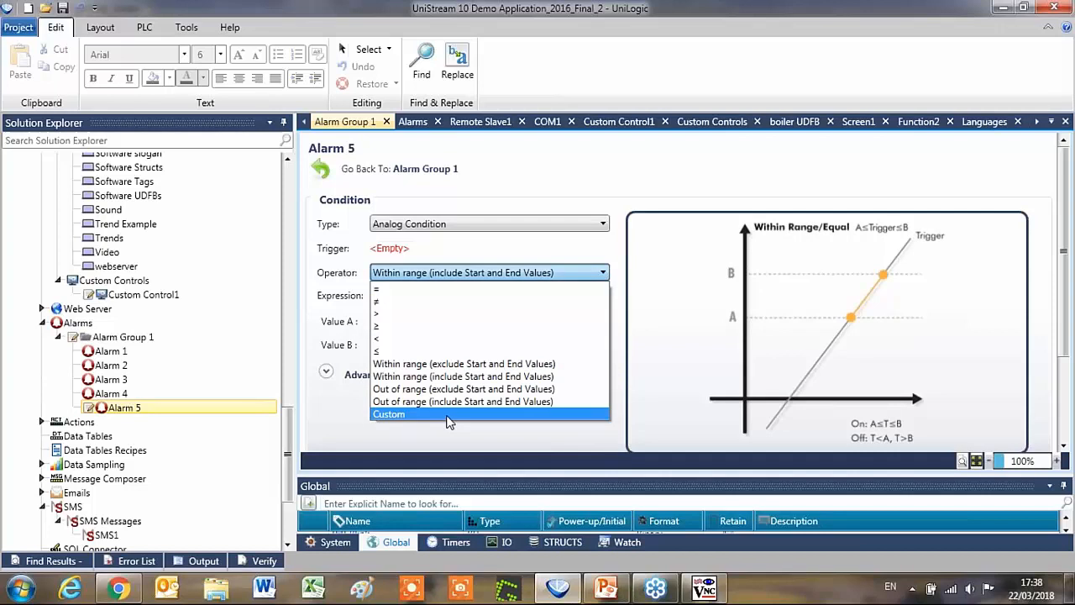
pyautogui.click(448, 415)
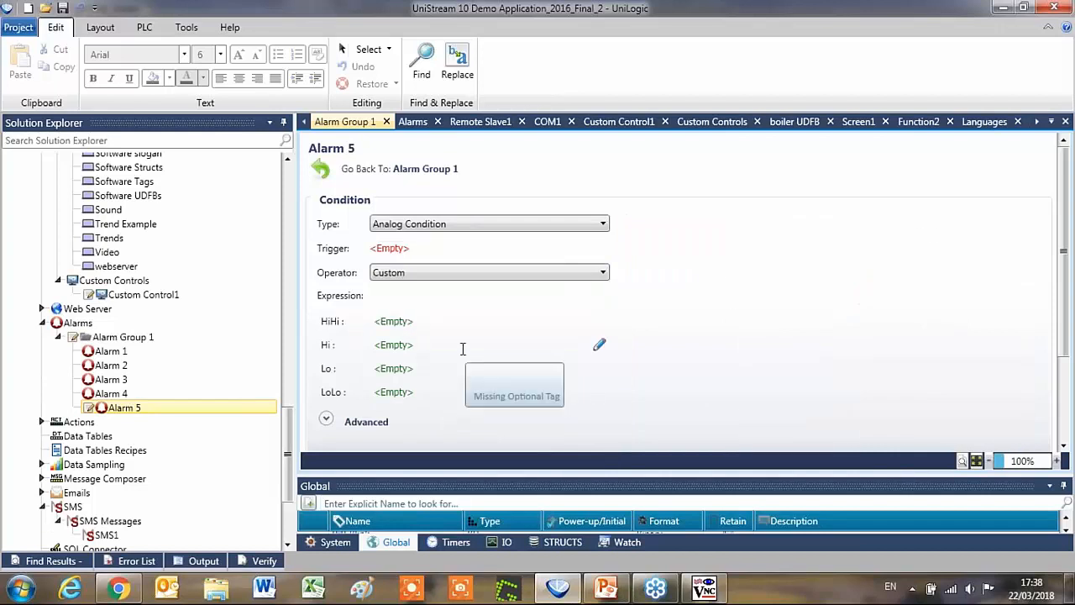
# Examine the new alarm's advanced on delay, off delay and deadband settings, and look over the remaining project tree entries
pyautogui.scroll(-3, 448, 420)
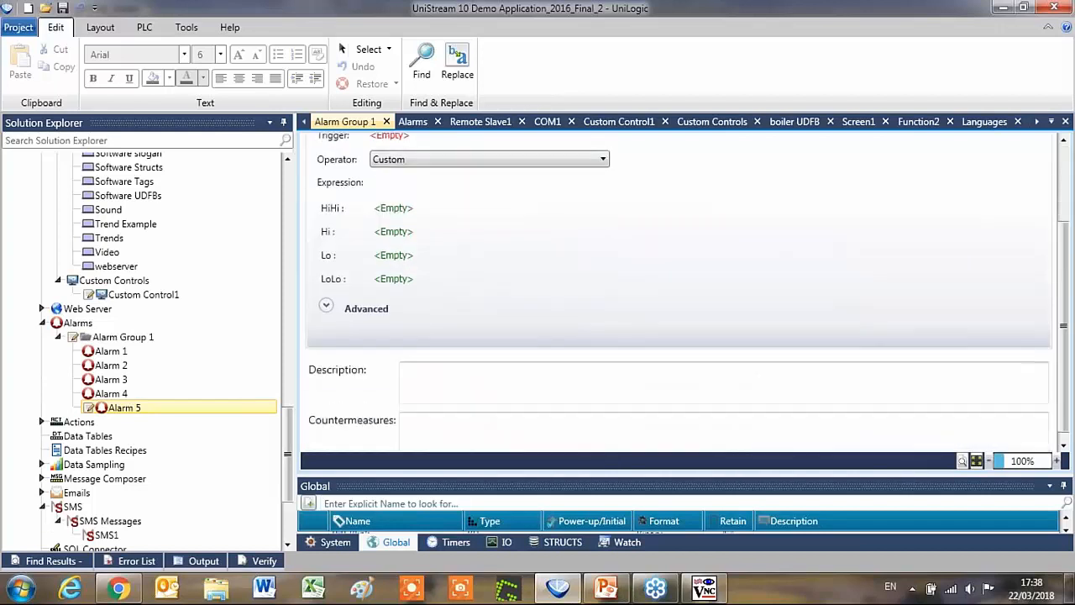
pyautogui.click(326, 306)
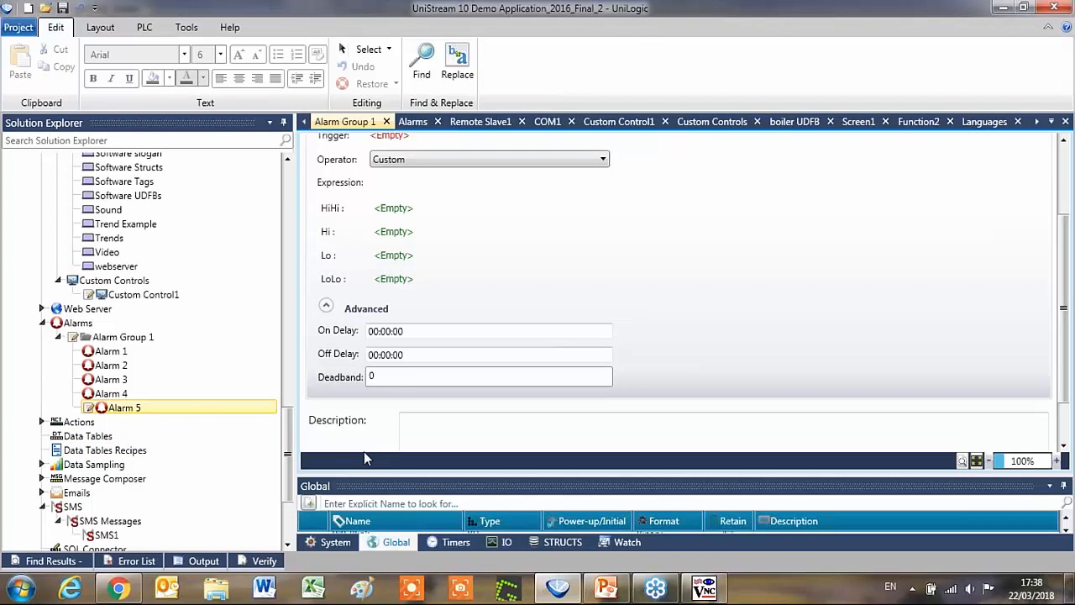
pyautogui.moveTo(286, 426); pyautogui.dragTo(289, 471)
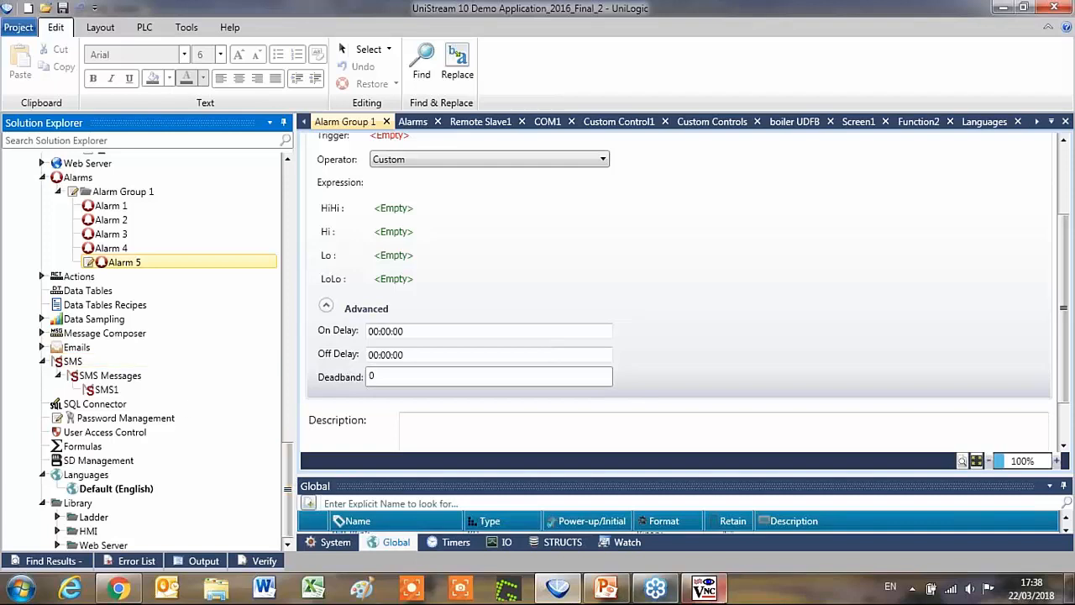
# Switch to Chrome, enter the UniStream Web Server site and open its Water Management page
pyautogui.click(117, 588)
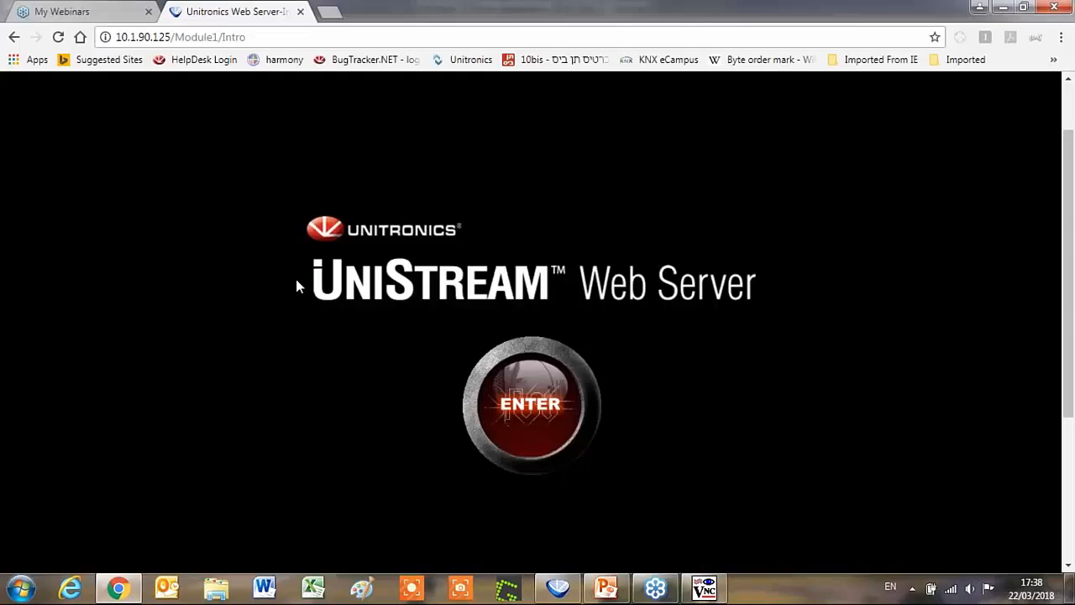
pyautogui.click(528, 409)
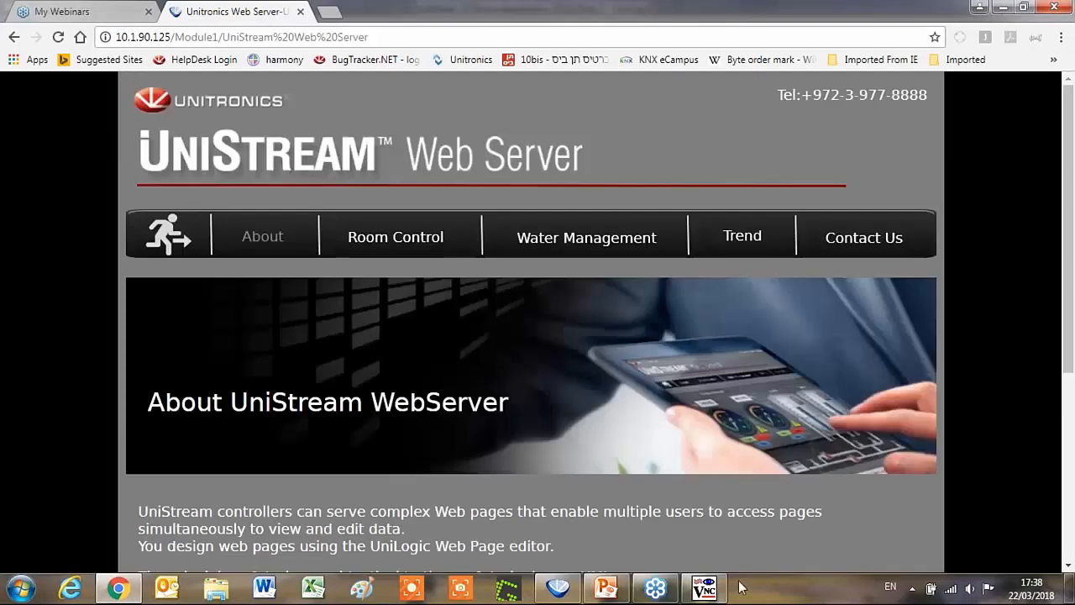
pyautogui.click(576, 245)
# Switch to TightVNC Viewer, restore its window to a smaller size, leave the alarm pages and open the demo's Web Server page
pyautogui.click(722, 593)
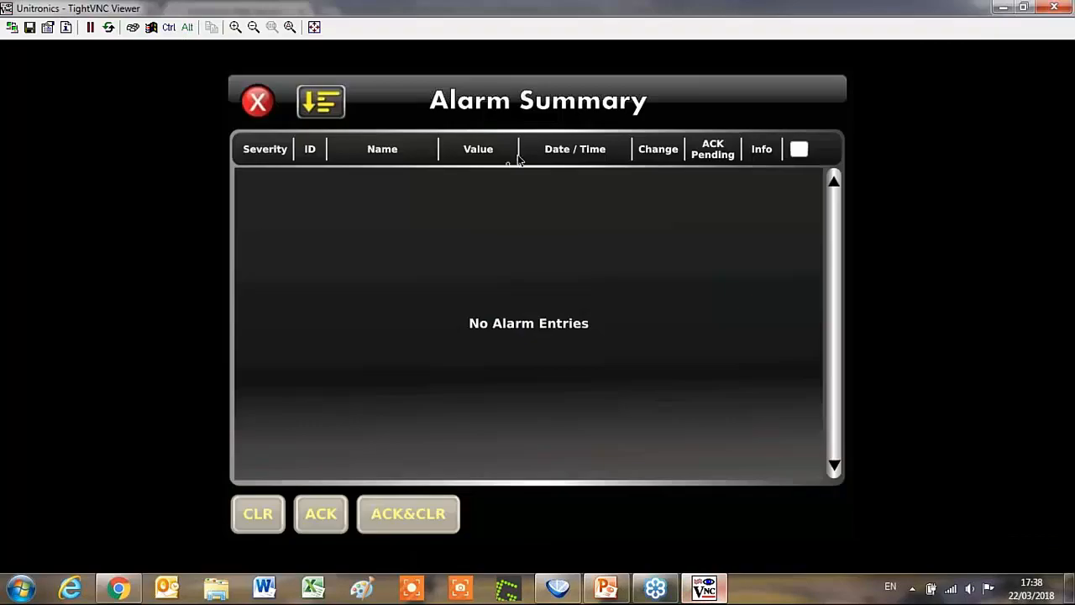
pyautogui.click(1023, 8)
pyautogui.click(192, 103)
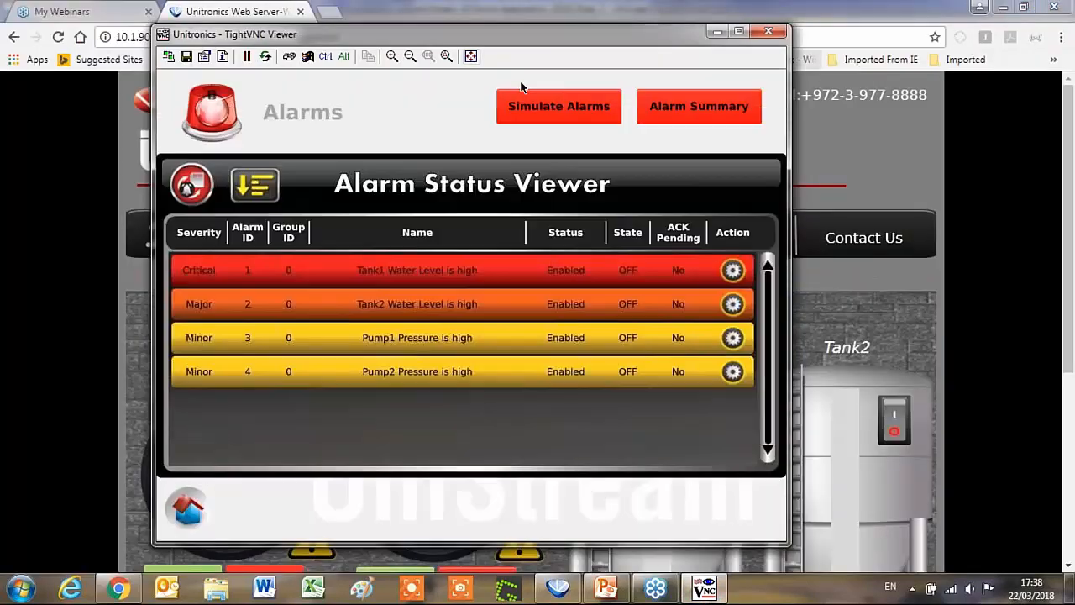
pyautogui.click(182, 515)
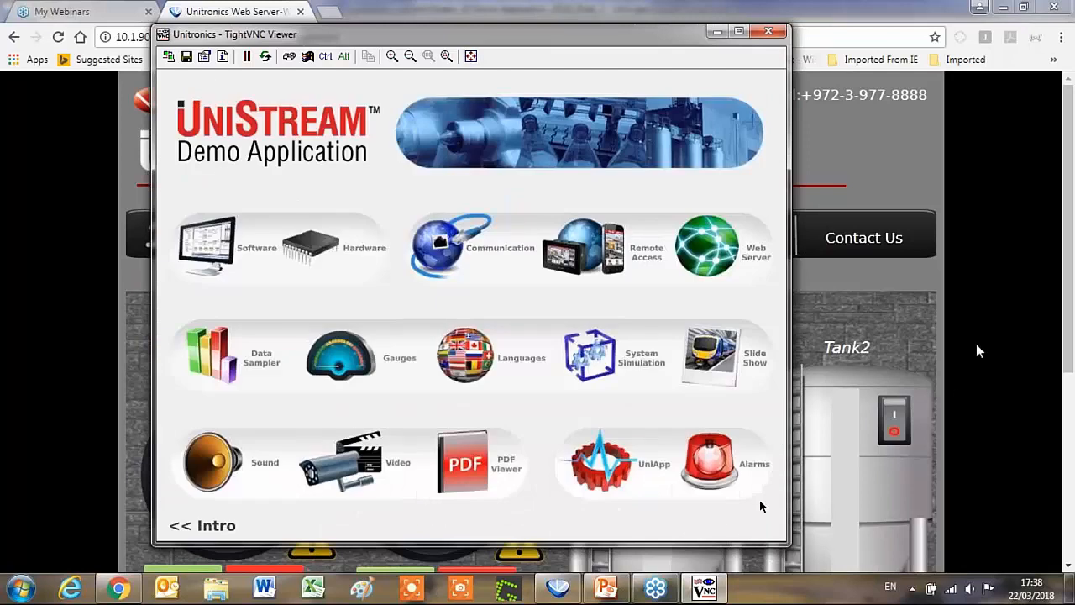
pyautogui.click(727, 270)
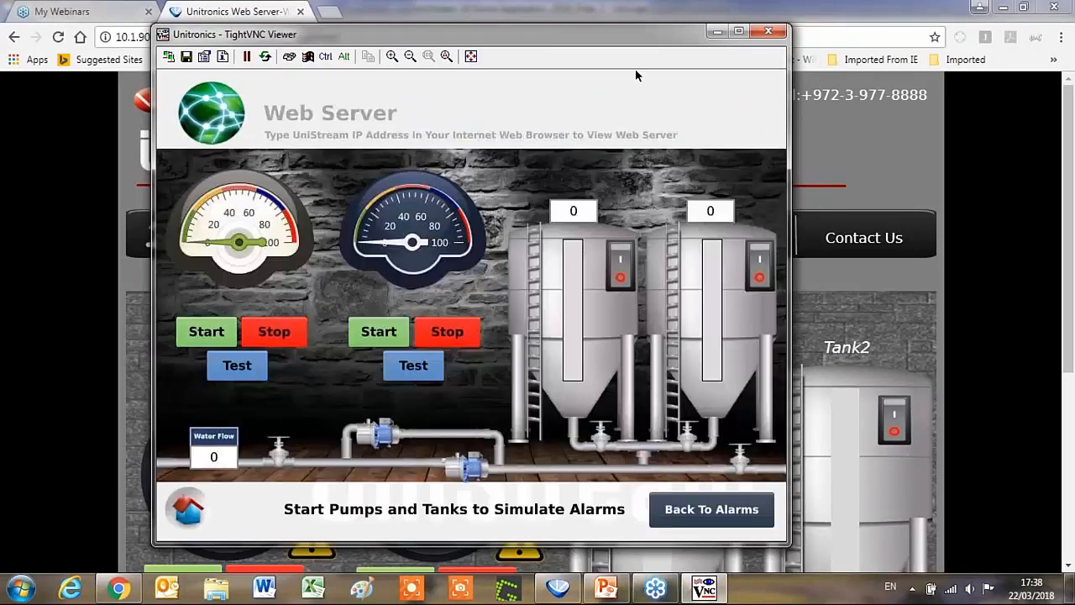
# Arrange the Chrome and TightVNC windows side by side, with the pump pressure gauges in view on the web page
pyautogui.moveTo(613, 44); pyautogui.dragTo(1074, 71)
pyautogui.moveTo(488, 10); pyautogui.dragTo(0, 29)
pyautogui.scroll(-2, 428, 374)
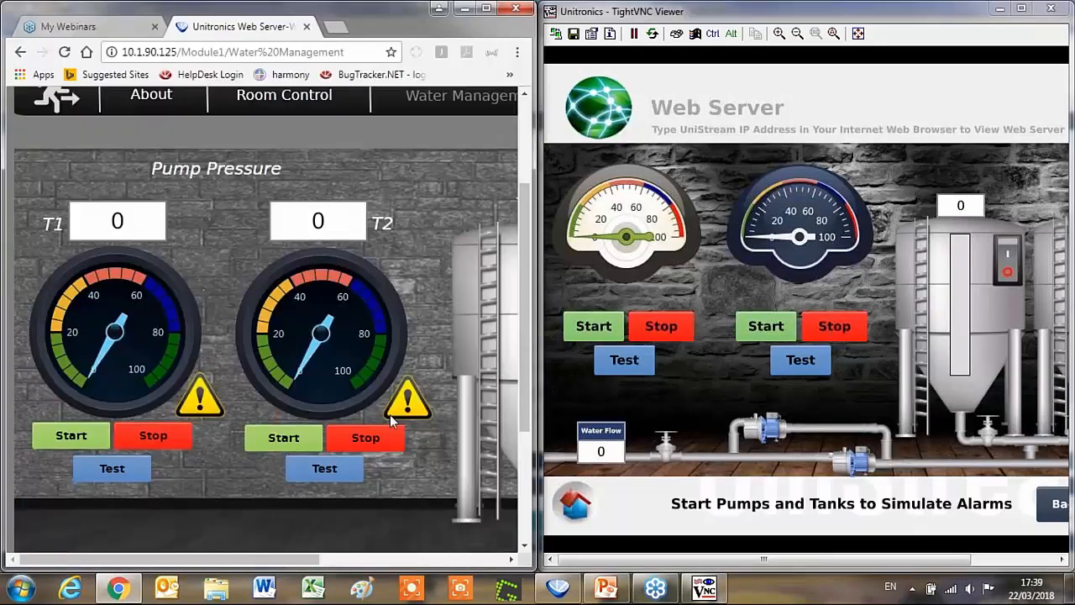
# Start the second pump from the web page and the first pump from the HMI's Web Server page, and maximize the Chrome window
pyautogui.click(284, 440)
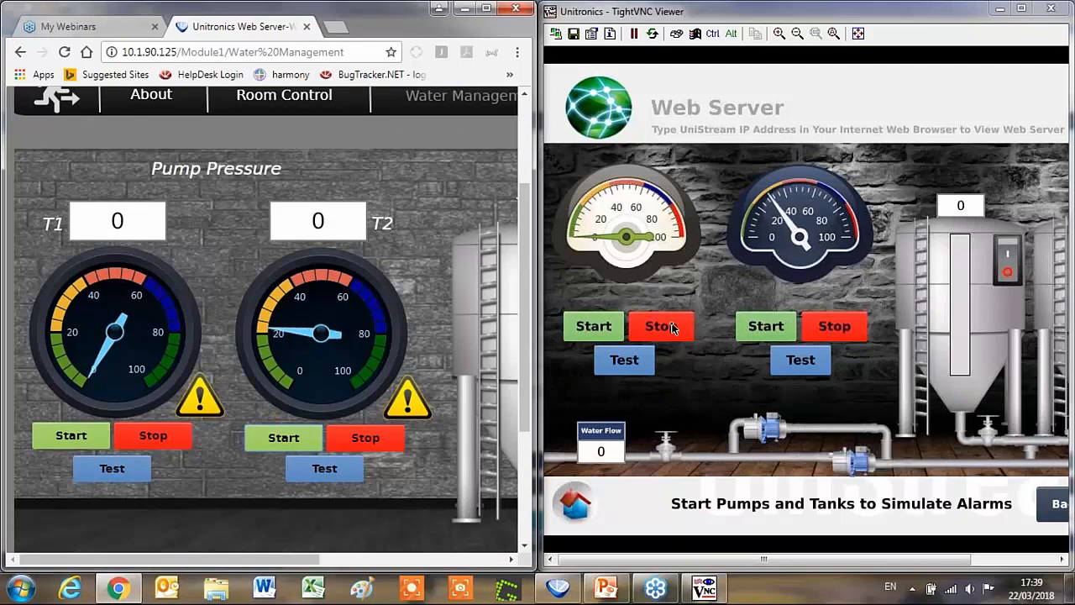
pyautogui.click(592, 336)
pyautogui.click(856, 344)
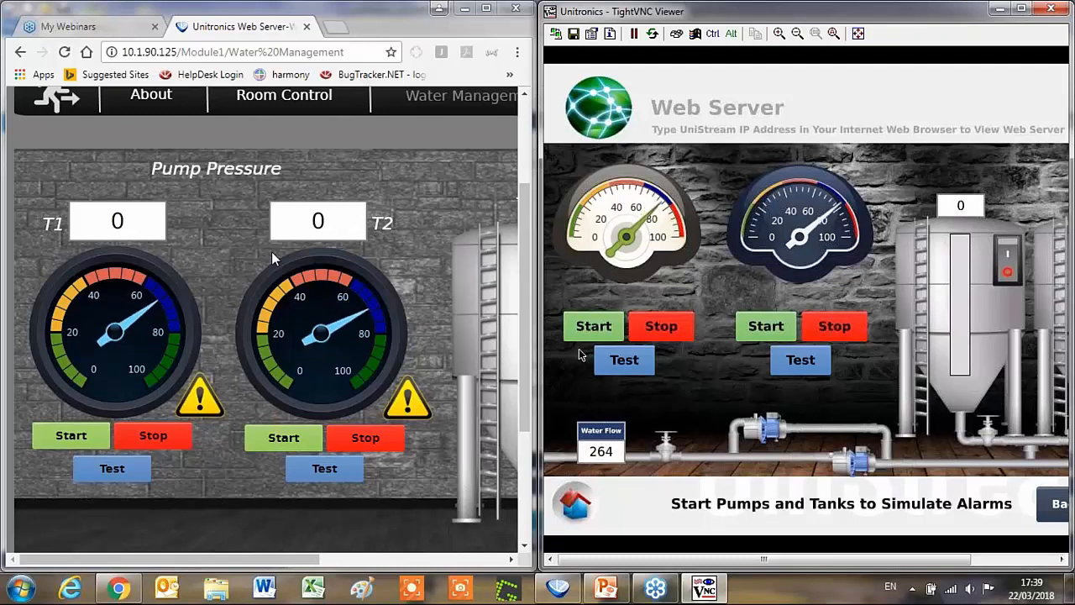
pyautogui.click(487, 9)
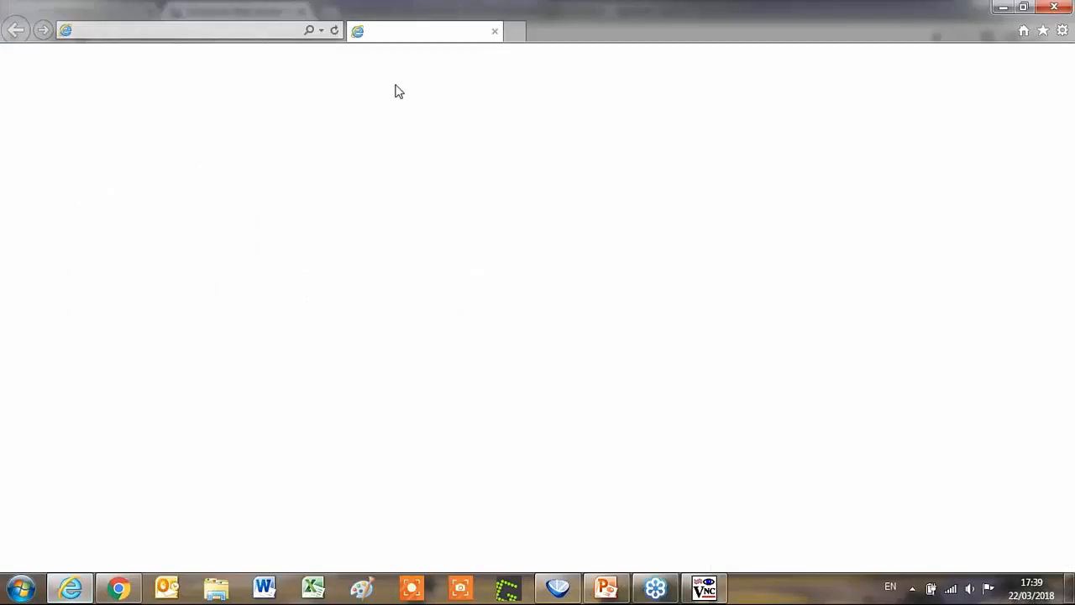
# Browse to the controller's address 10.1.90.125 in Internet Explorer
pyautogui.click(234, 31)
pyautogui.write('10.1.90.12')
pyautogui.press('Return')
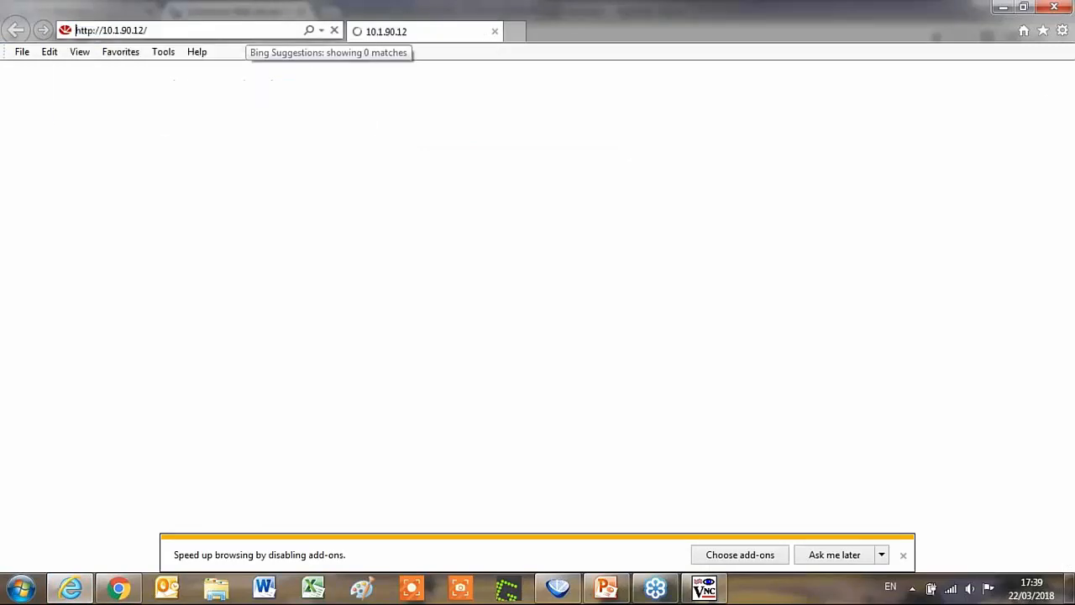
pyautogui.press('BackSpace')
pyautogui.write('5')
pyautogui.press('Return')
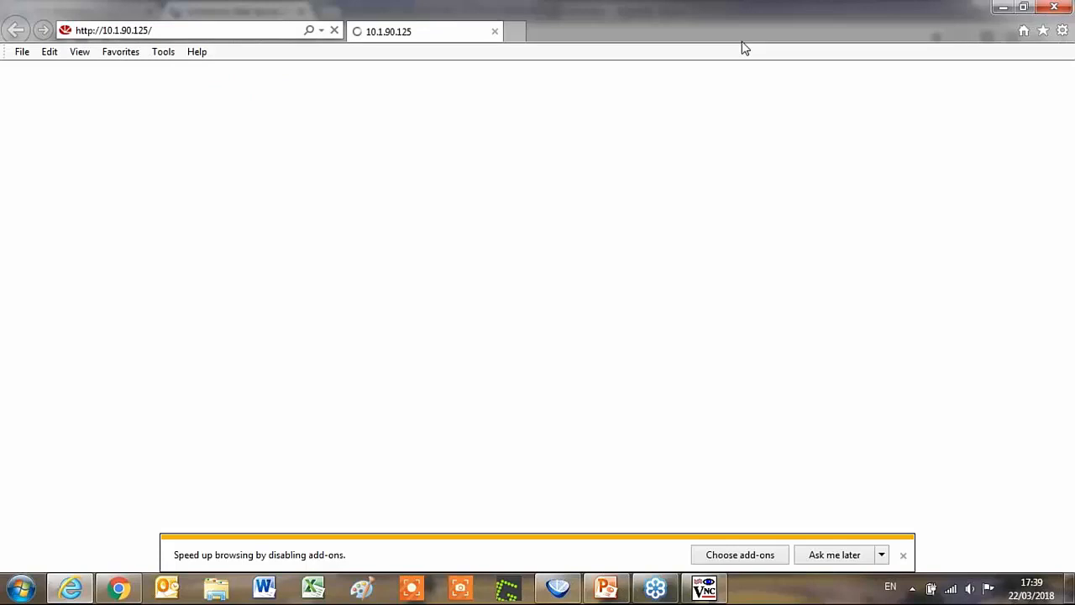
# Restore the Internet Explorer window, enter the UniStream Web Server site and place the window side by side with Chrome
pyautogui.click(1018, 8)
pyautogui.moveTo(644, 34); pyautogui.dragTo(852, 58)
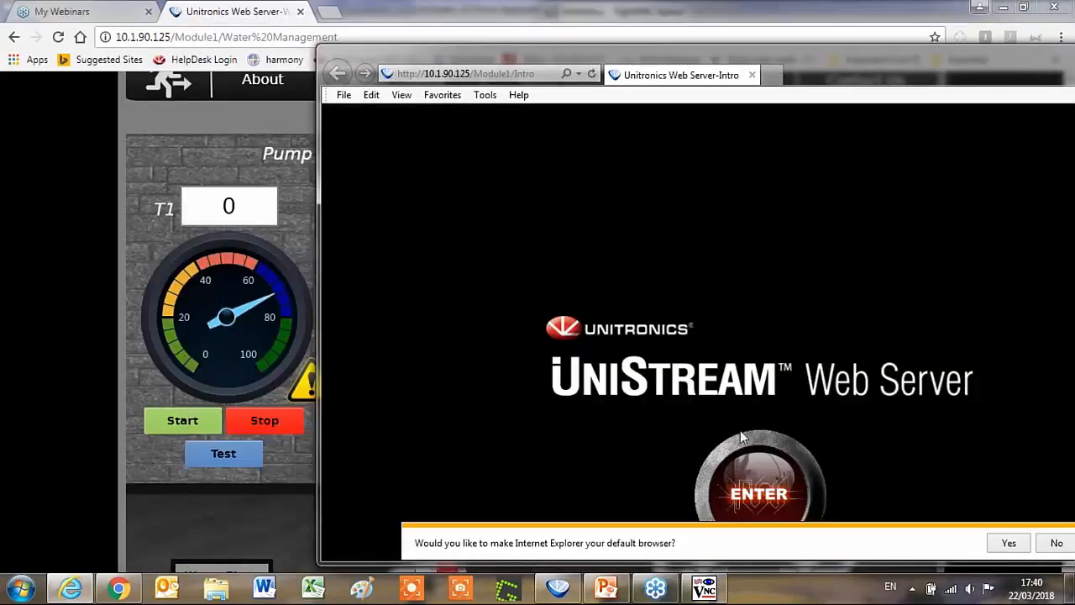
pyautogui.click(741, 436)
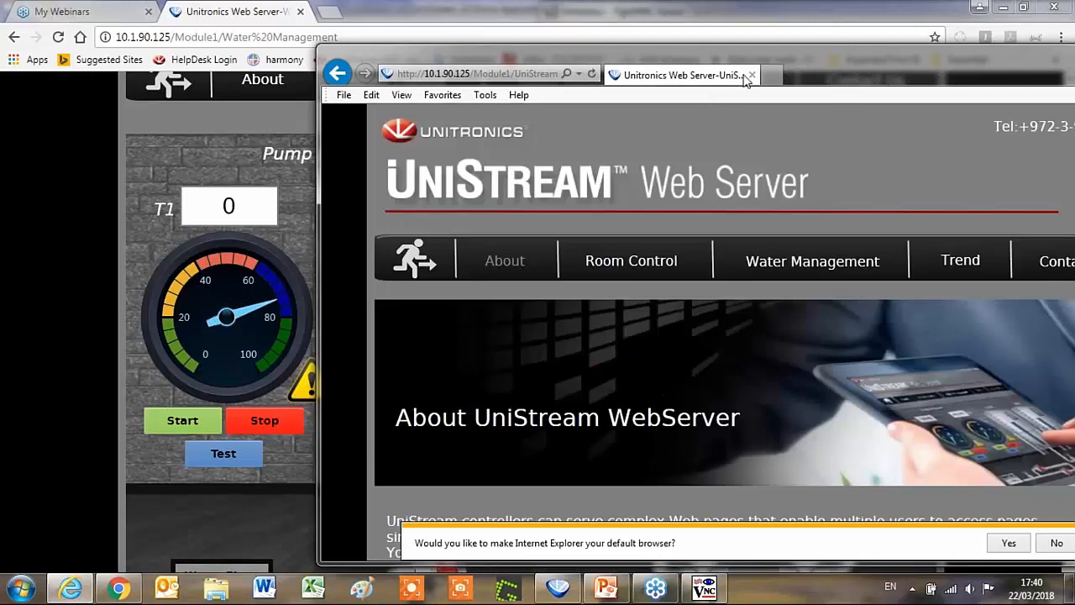
pyautogui.moveTo(750, 65); pyautogui.dragTo(1060, 48)
pyautogui.moveTo(485, 10); pyautogui.dragTo(2, 27)
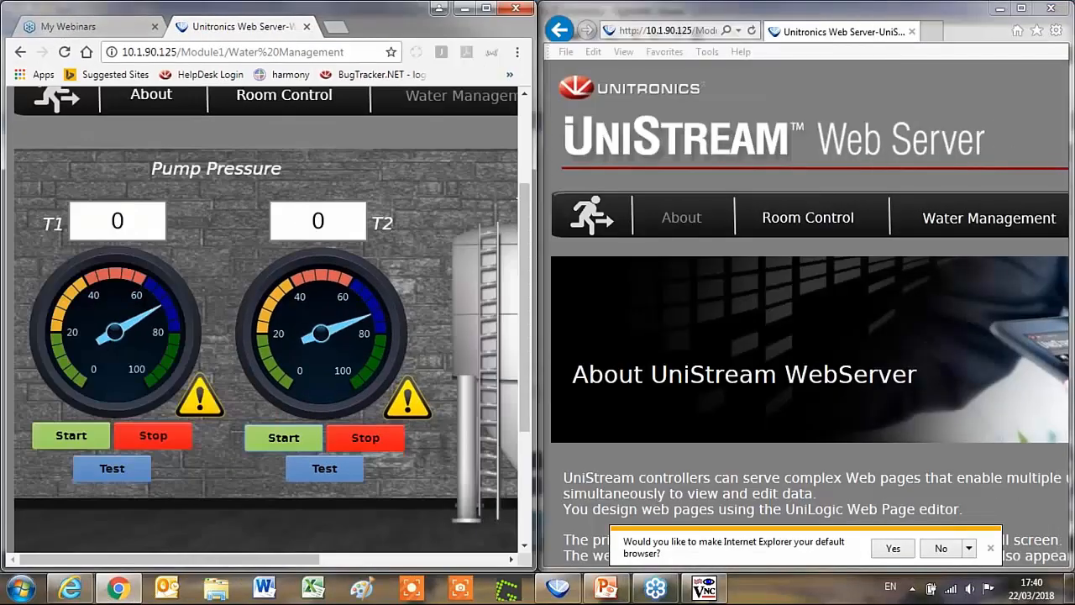
# Dismiss the browser prompts, answering the default-browser one with Don't ask again, and turn on the spotlights on the Room Control page
pyautogui.click(969, 549)
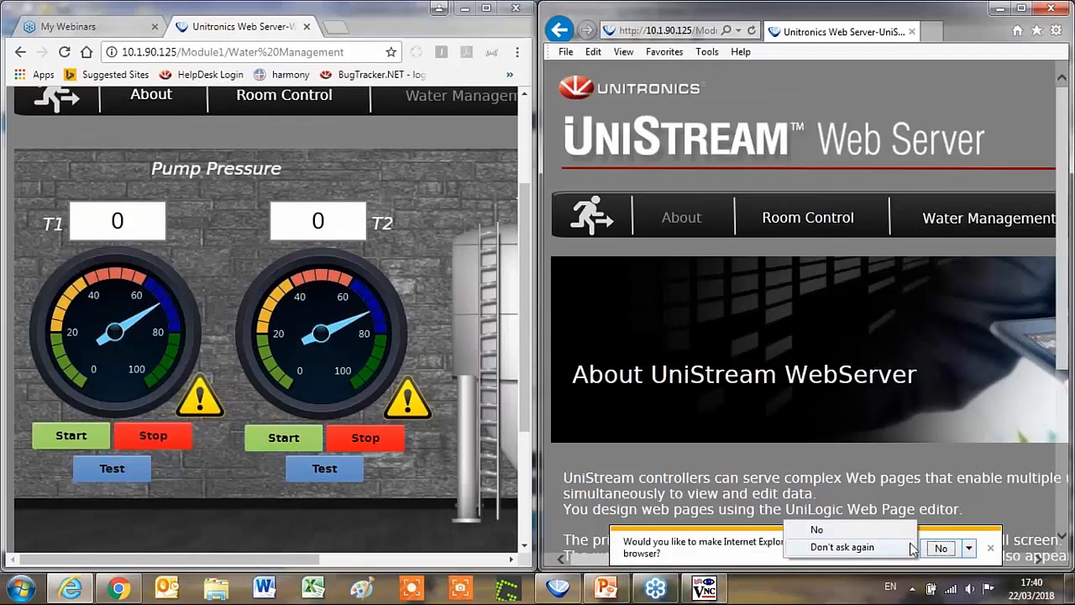
pyautogui.click(859, 549)
pyautogui.click(829, 237)
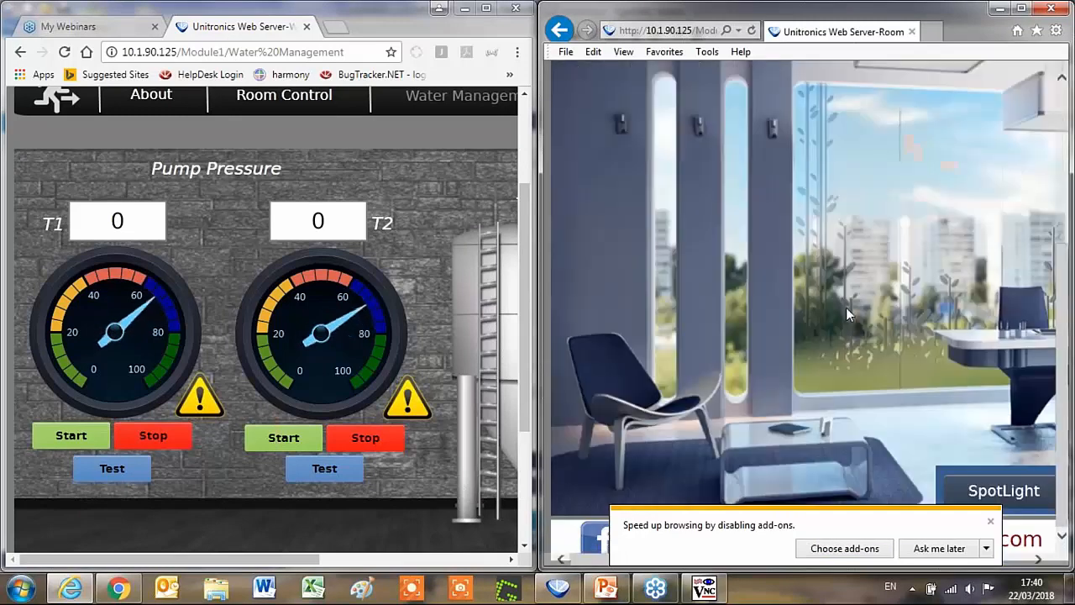
pyautogui.click(990, 550)
pyautogui.click(863, 549)
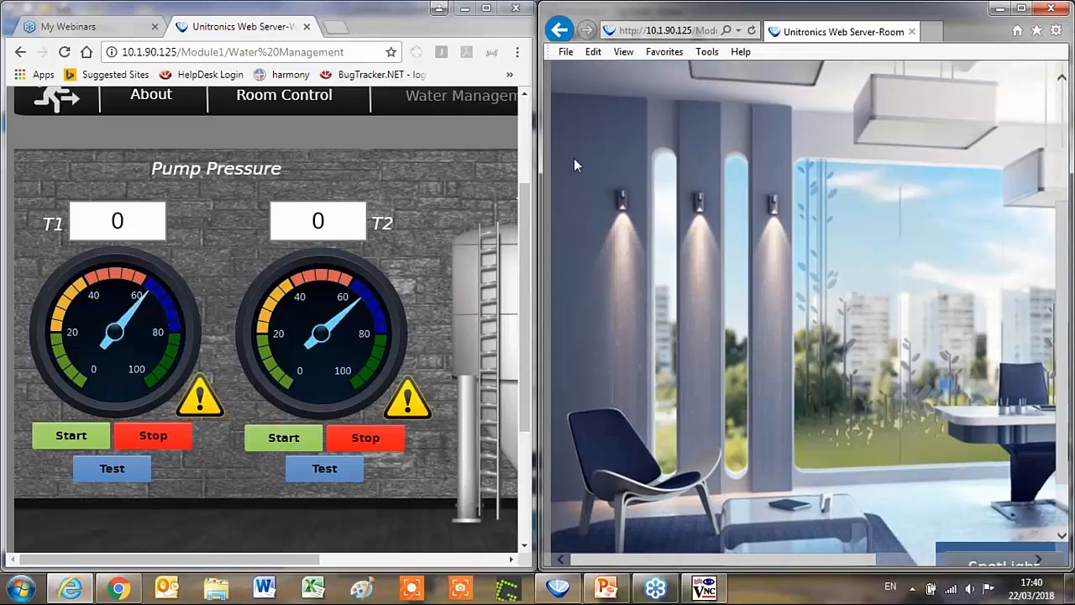
# Maximize Chrome, switch to TightVNC Viewer, return the demo to its home page and maximize the viewer window
pyautogui.click(485, 10)
pyautogui.click(704, 588)
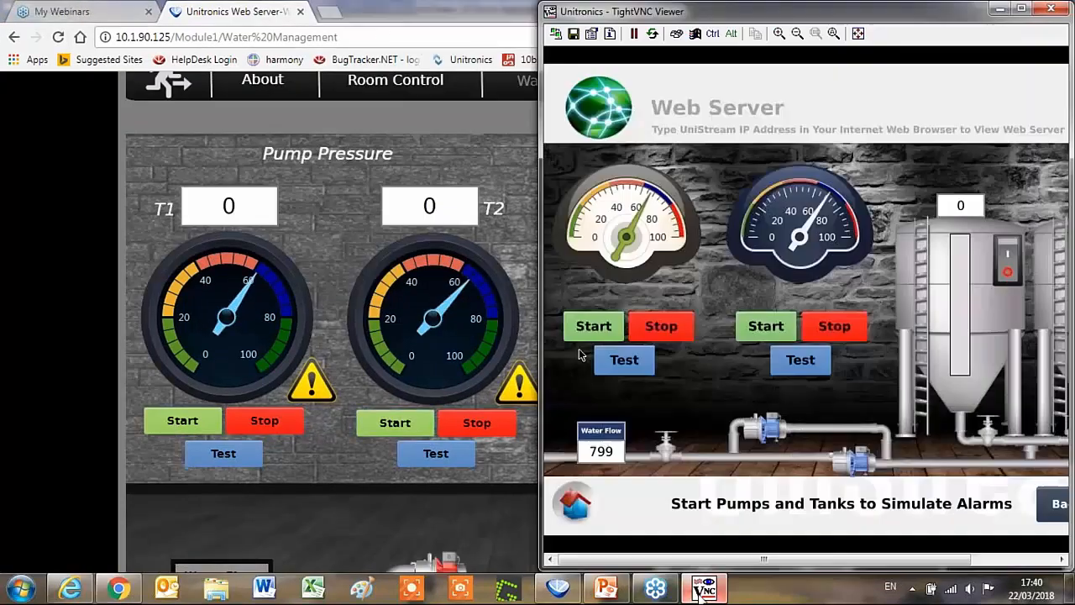
pyautogui.click(1053, 506)
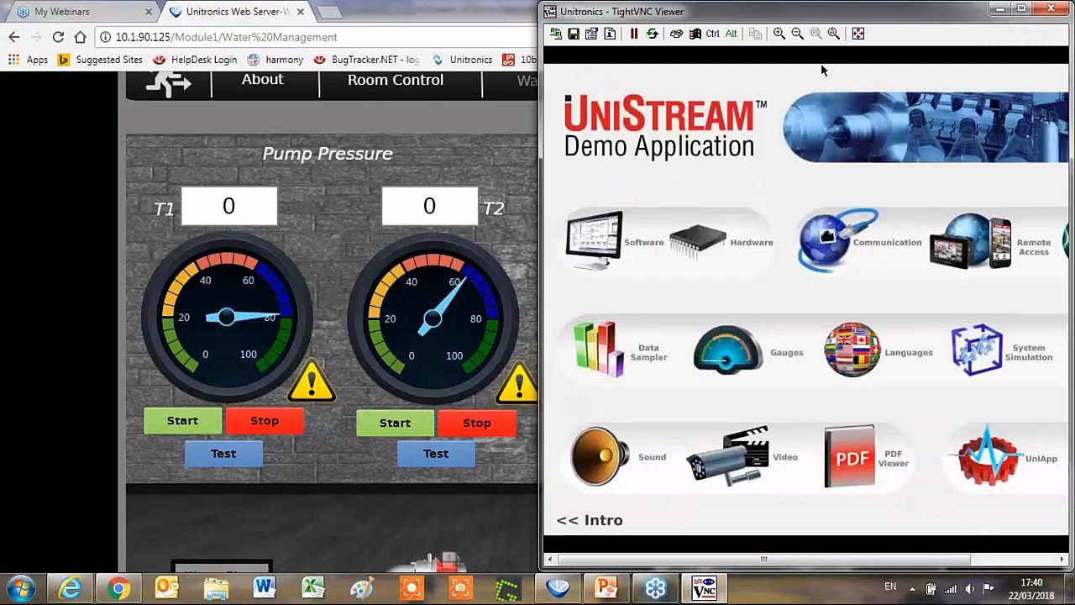
pyautogui.moveTo(965, 11); pyautogui.dragTo(612, 23)
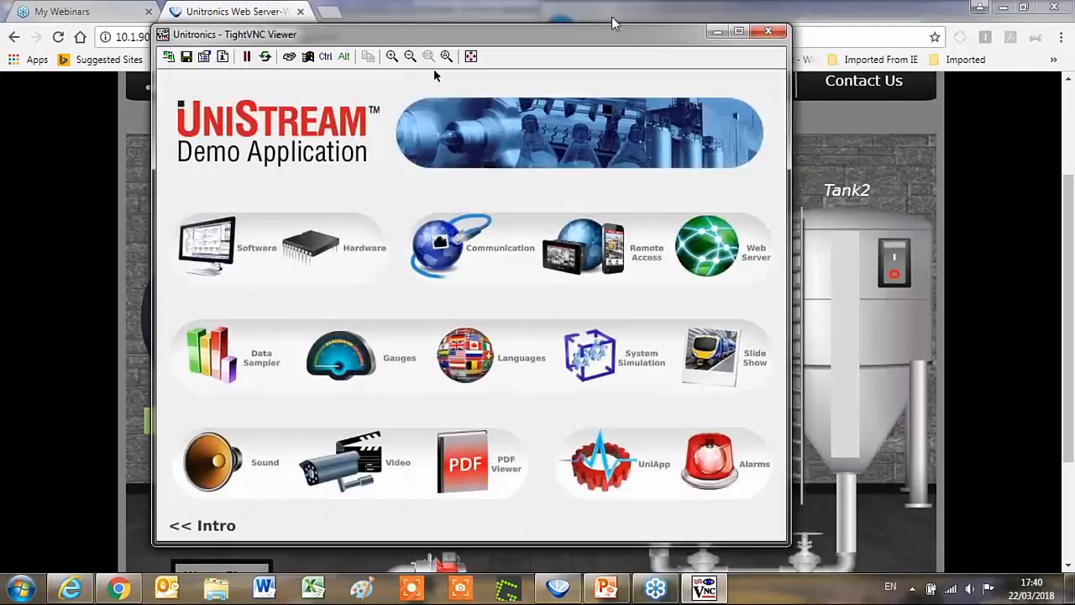
pyautogui.doubleClick(614, 37)
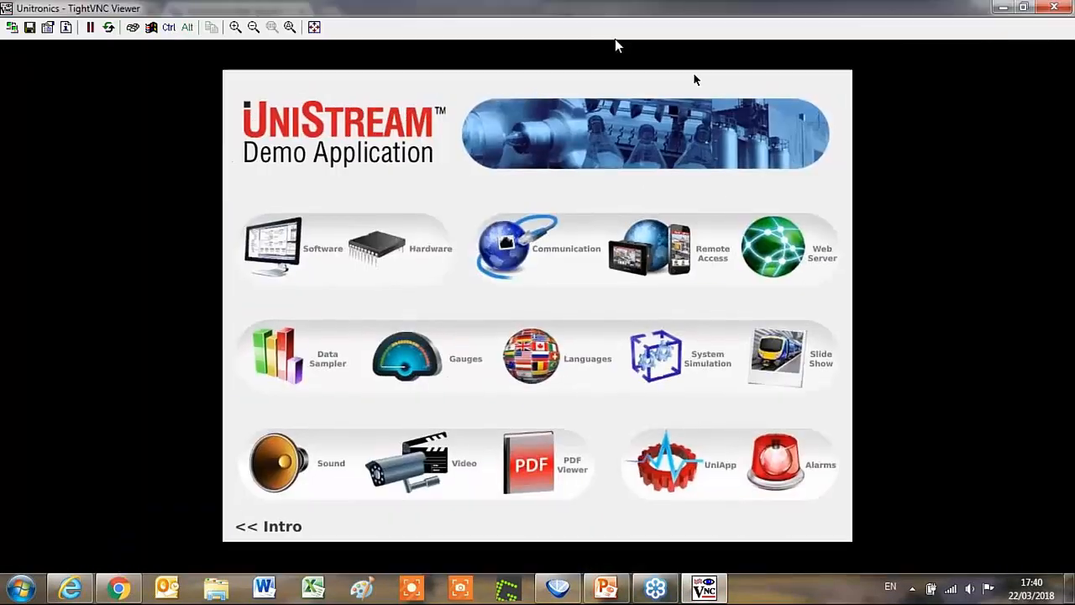
# View the demo's Communication page and return to the home page
pyautogui.click(506, 266)
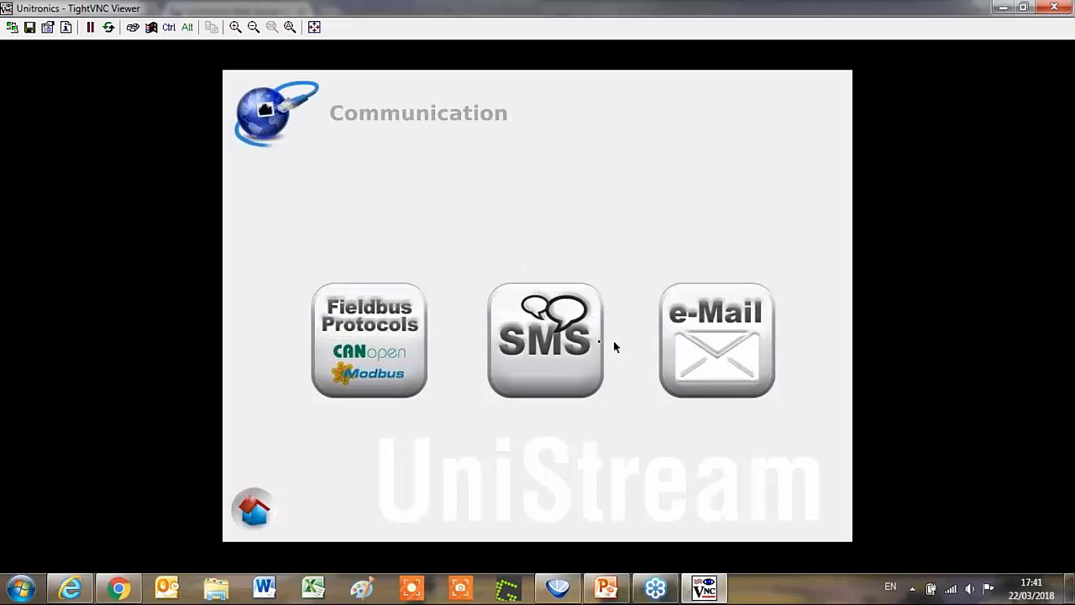
pyautogui.click(254, 509)
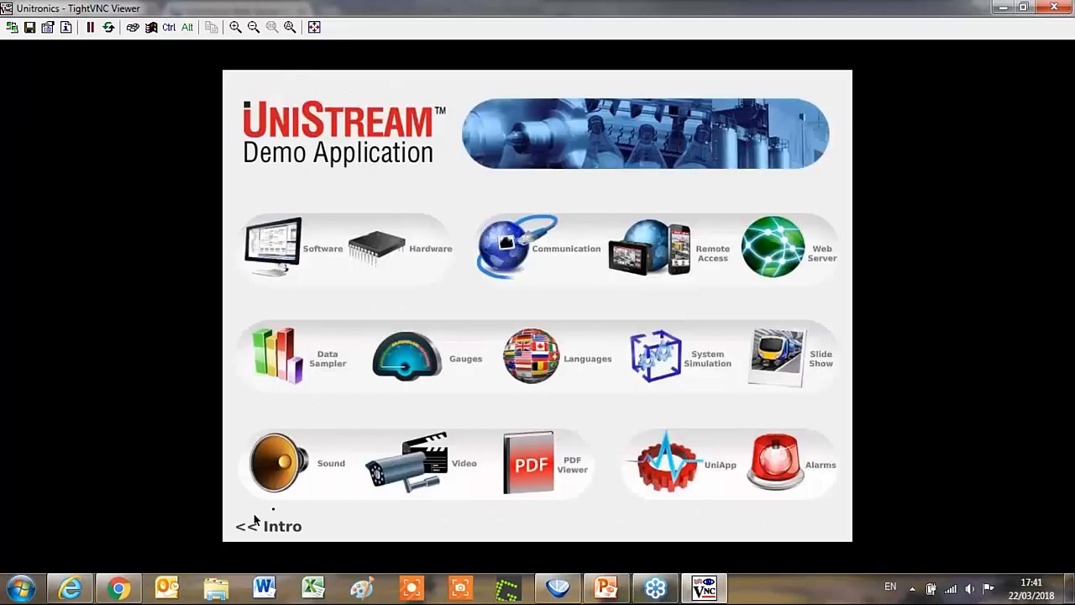
# Start the System Simulation, step through the Bottling, Capping & Sealing and Labeling stations, and return to the home page
pyautogui.click(672, 363)
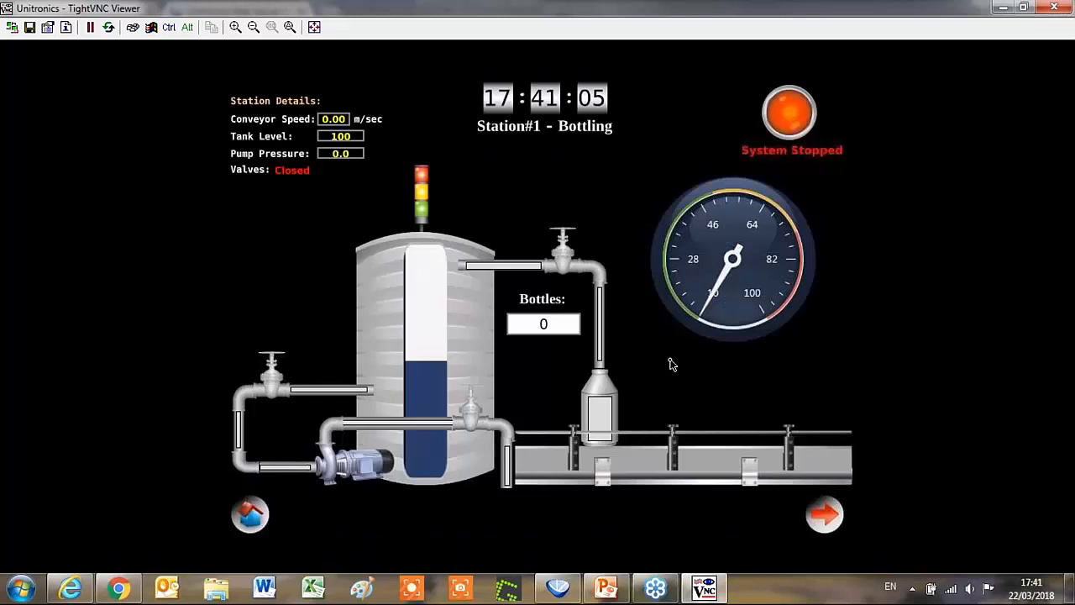
pyautogui.click(789, 132)
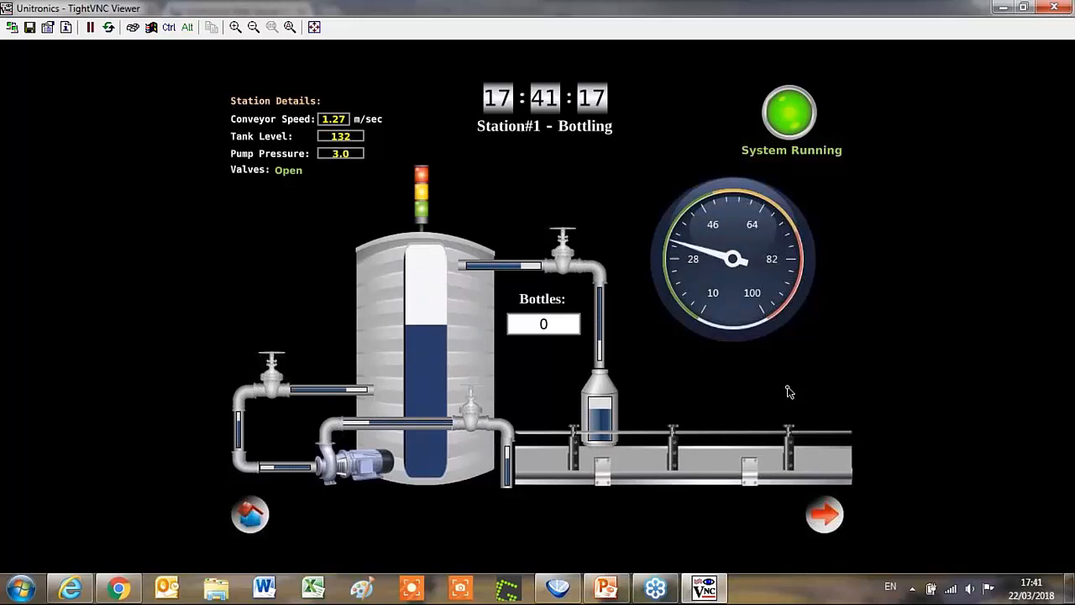
pyautogui.click(825, 514)
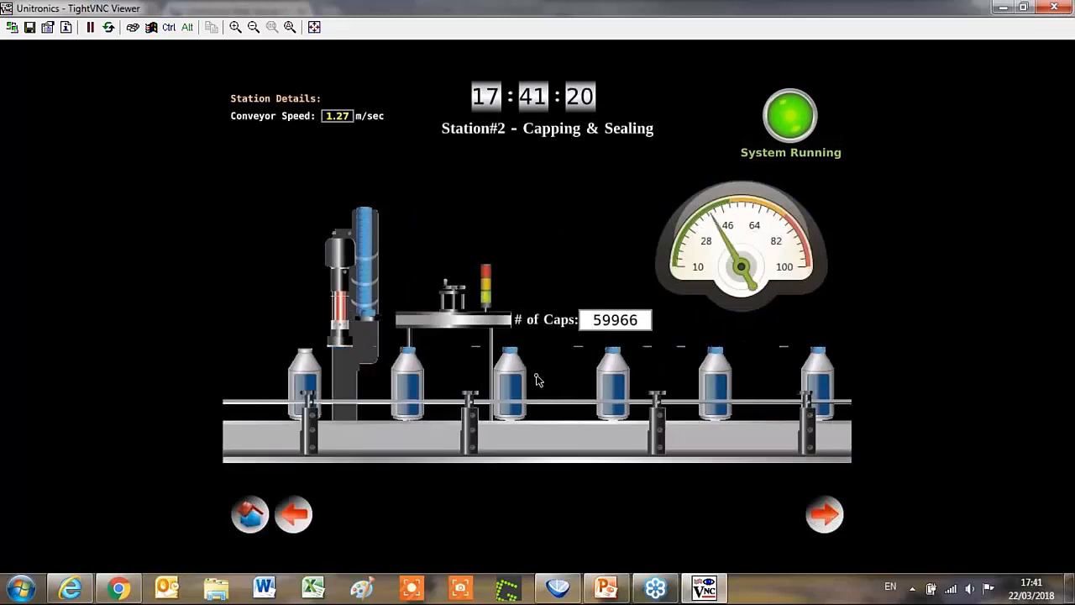
pyautogui.click(821, 516)
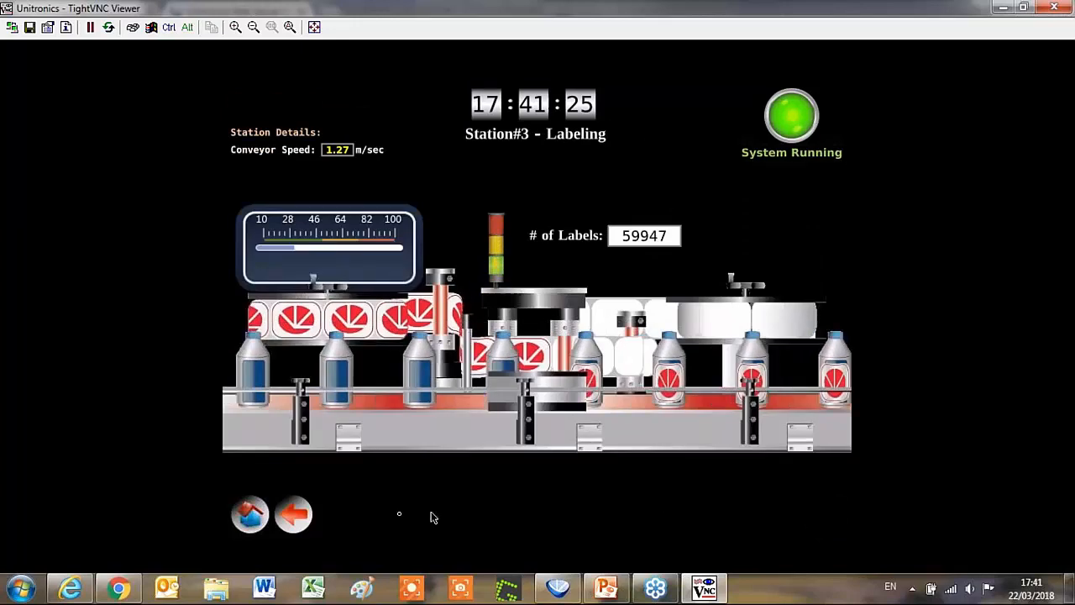
pyautogui.click(248, 515)
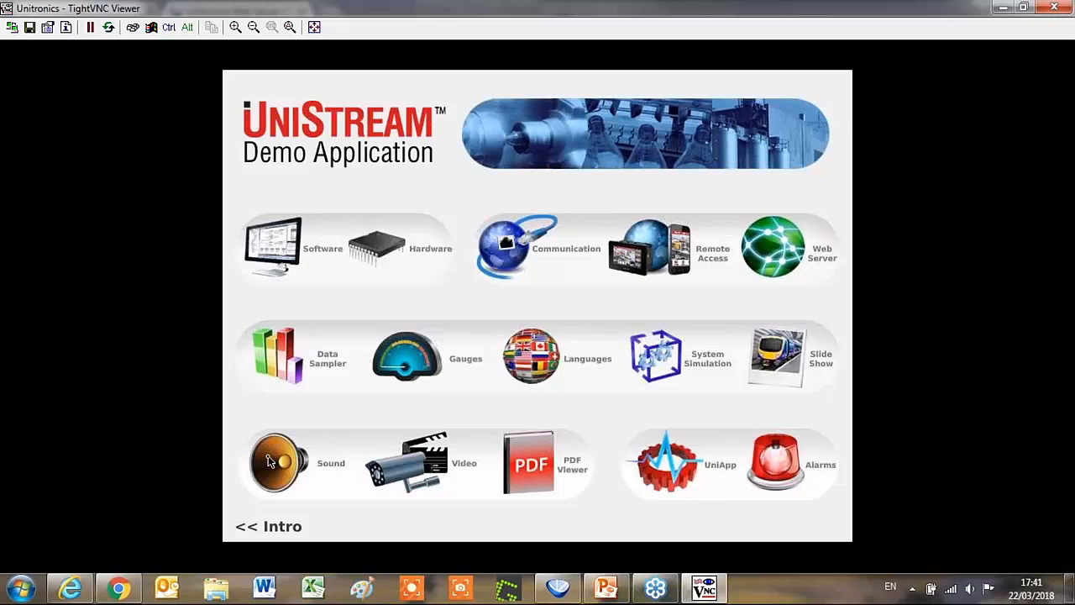
# Switch to UniLogic, add a new formula under Formulas and open it for editing
pyautogui.click(558, 588)
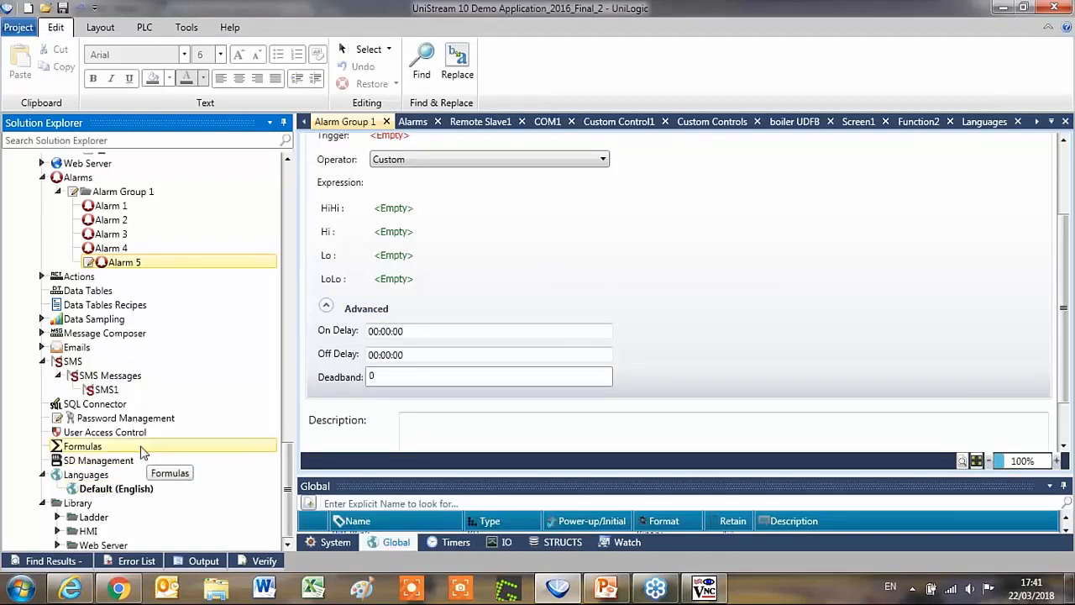
pyautogui.click(116, 451)
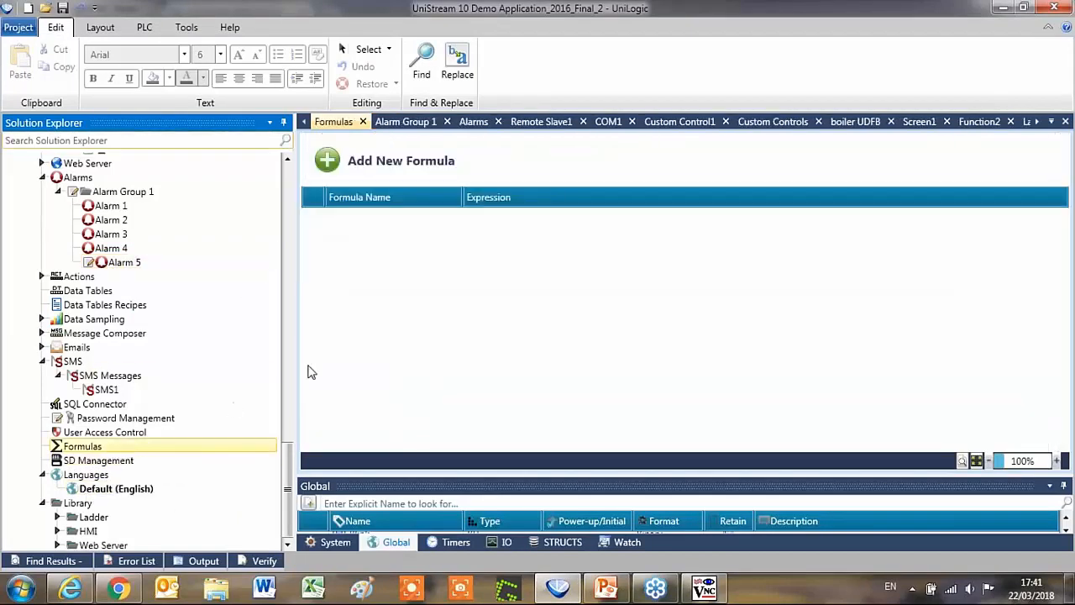
pyautogui.click(326, 160)
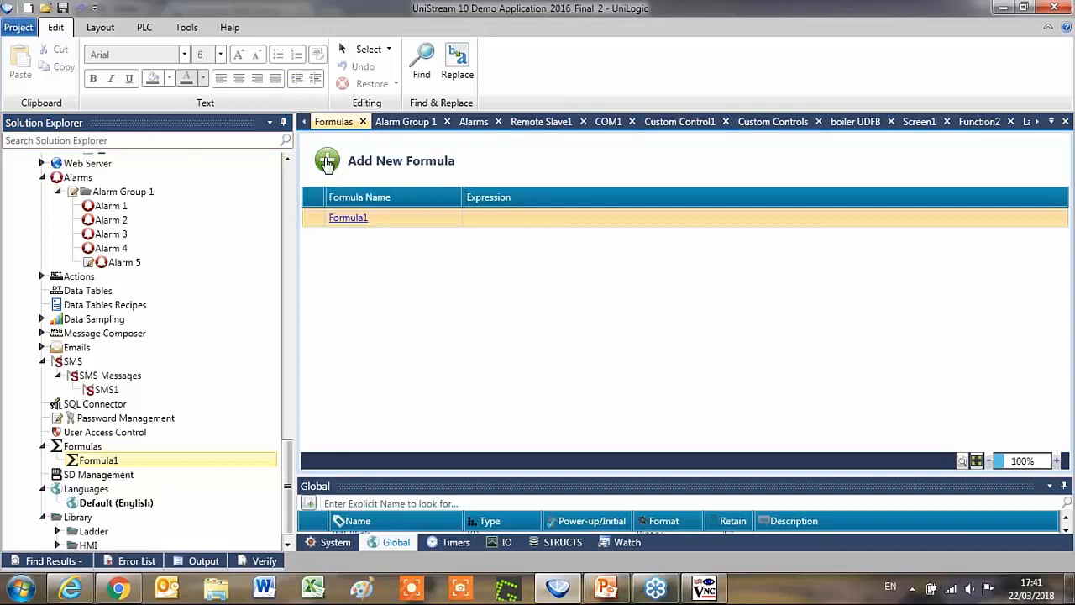
pyautogui.click(356, 219)
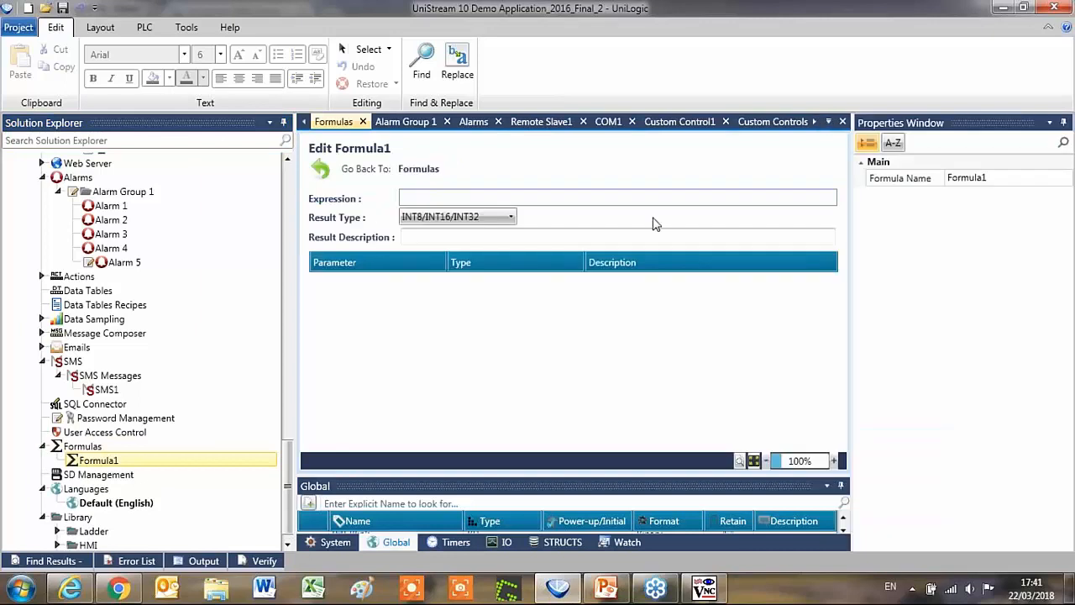
# Try building the expression A + C for the new formula
pyautogui.click(467, 204)
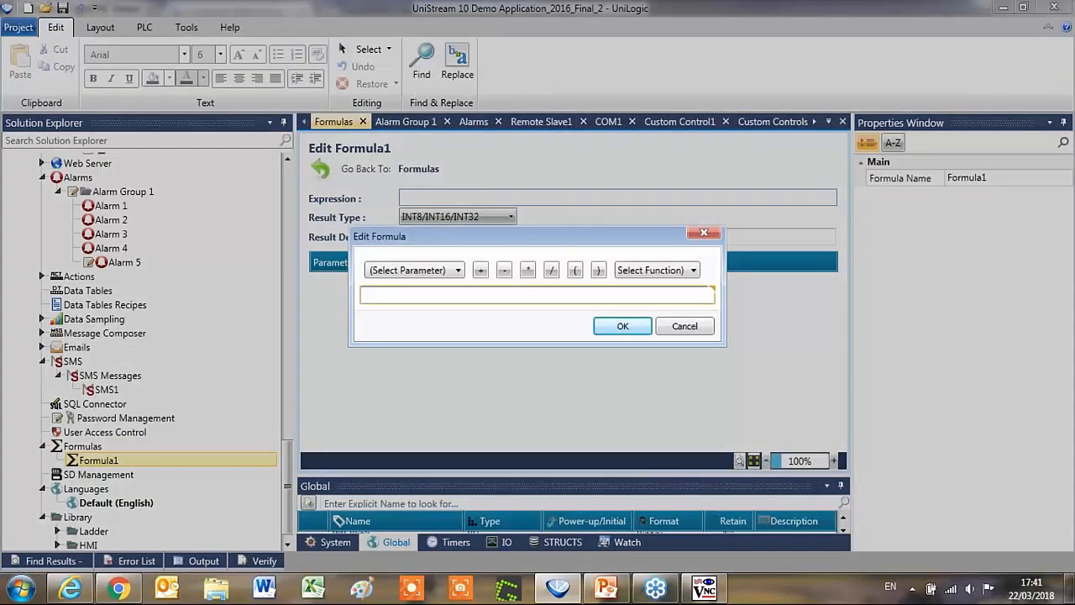
pyautogui.click(458, 271)
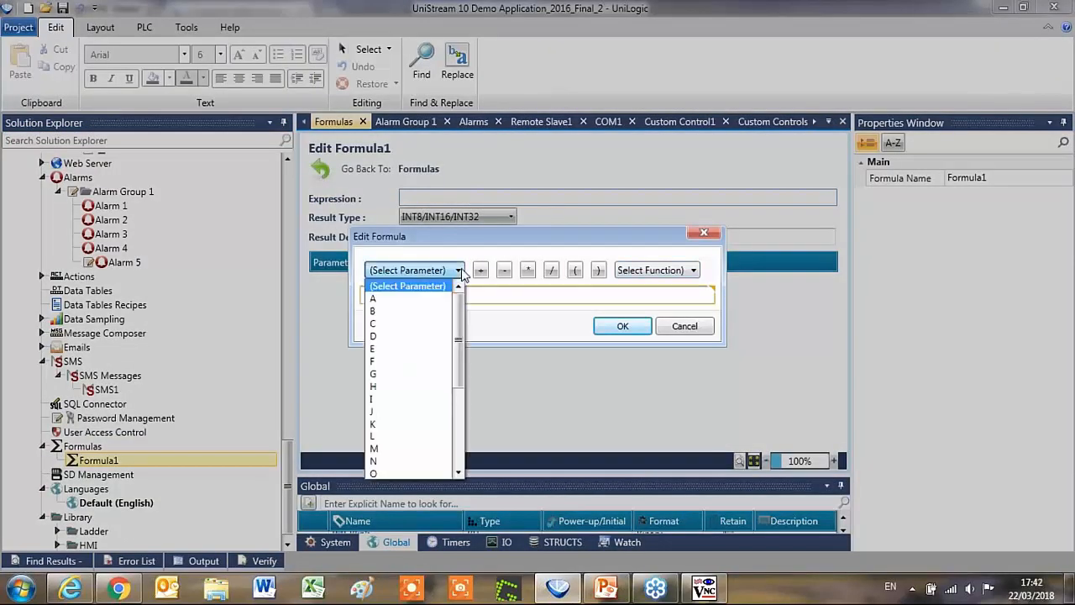
pyautogui.click(420, 298)
pyautogui.click(453, 272)
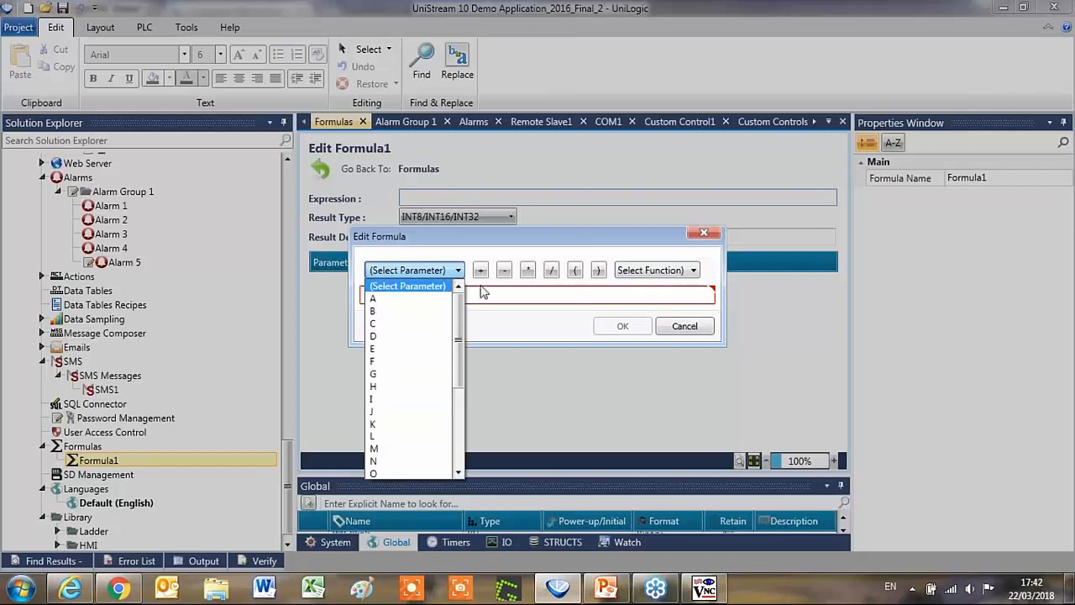
pyautogui.click(481, 271)
pyautogui.click(480, 270)
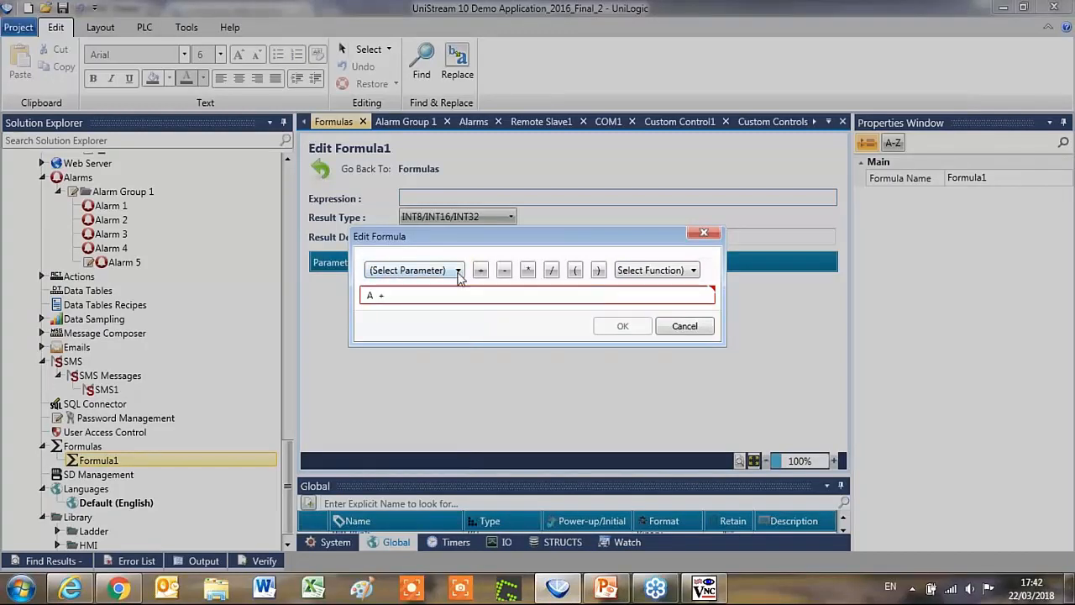
pyautogui.click(459, 270)
pyautogui.click(435, 324)
# Try adding the Sqrt function to the formula, look over the other available functions, and cancel the expression
pyautogui.click(692, 270)
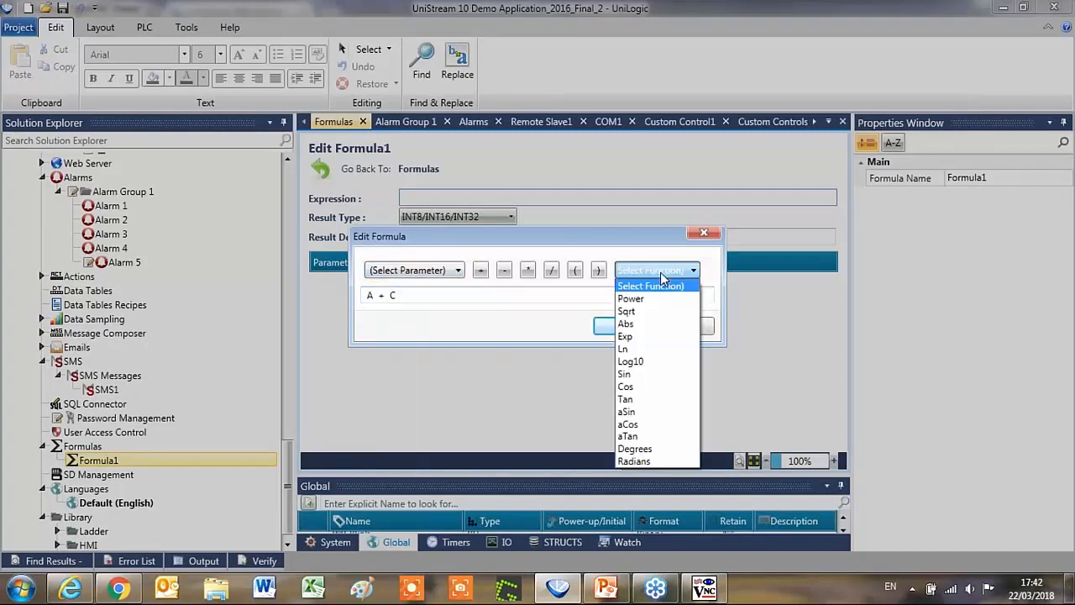
pyautogui.click(670, 270)
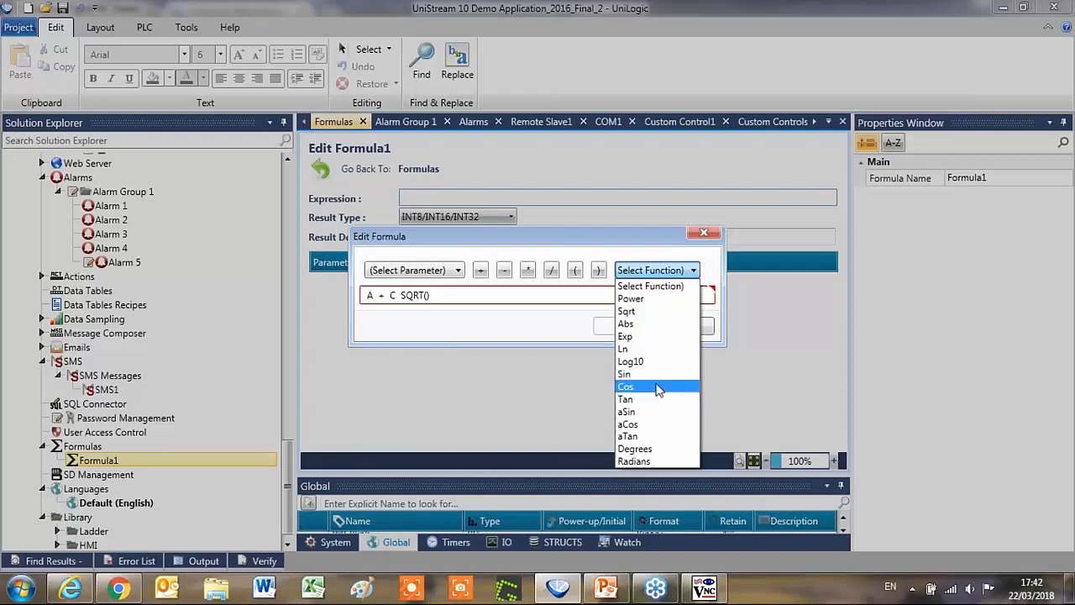
pyautogui.click(708, 252)
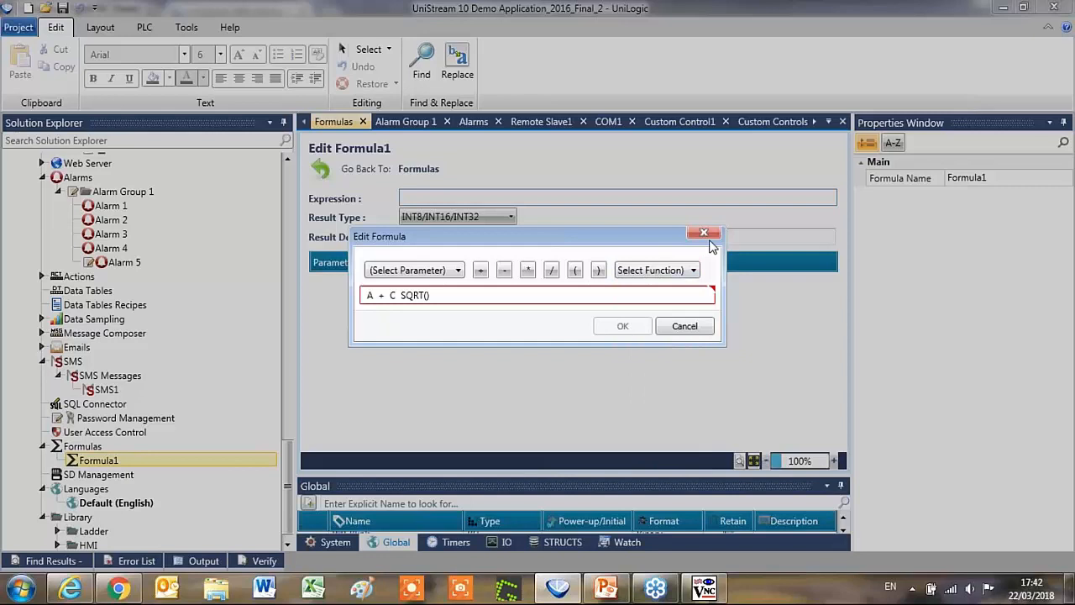
pyautogui.click(692, 270)
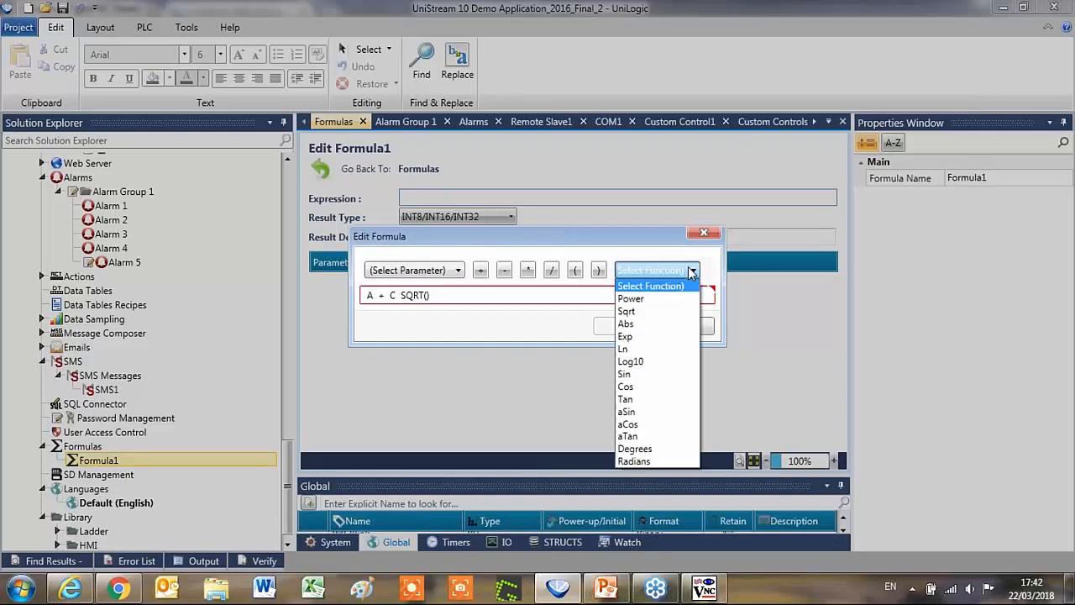
pyautogui.click(709, 235)
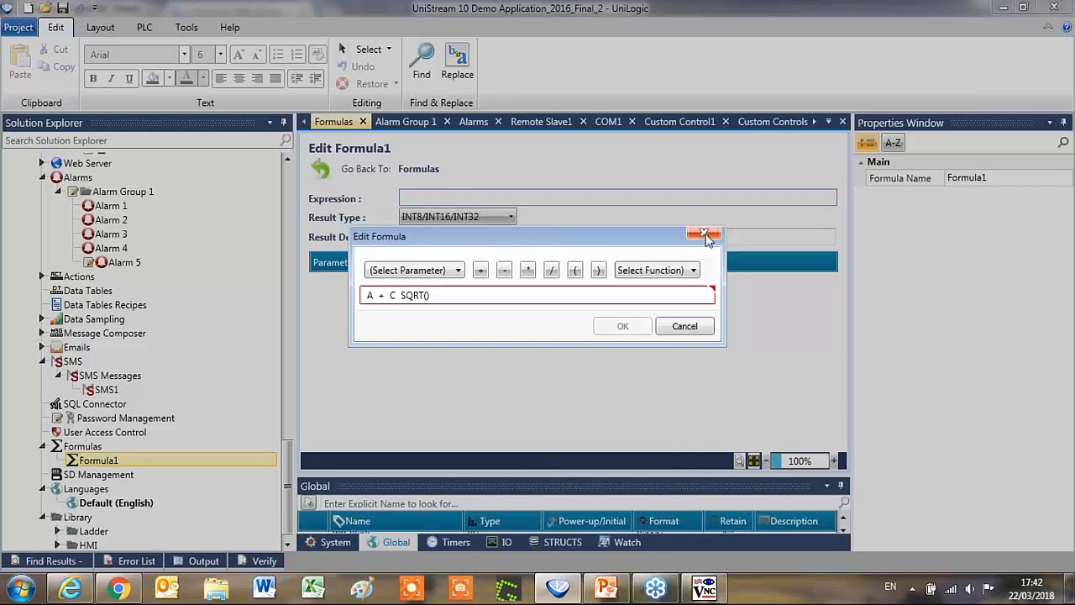
pyautogui.click(685, 326)
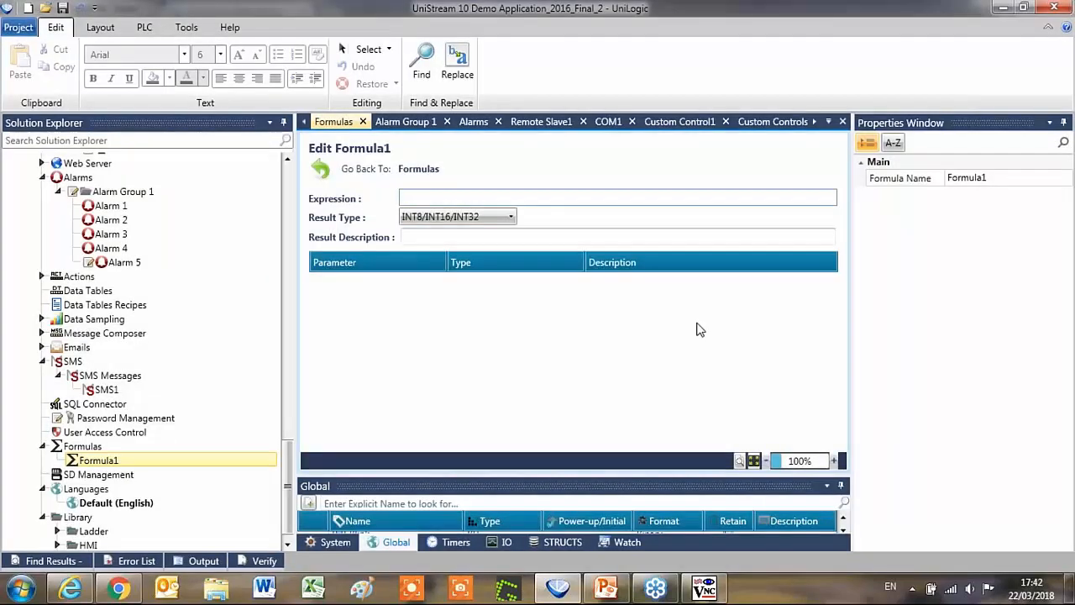
pyautogui.moveTo(288, 474); pyautogui.dragTo(288, 230)
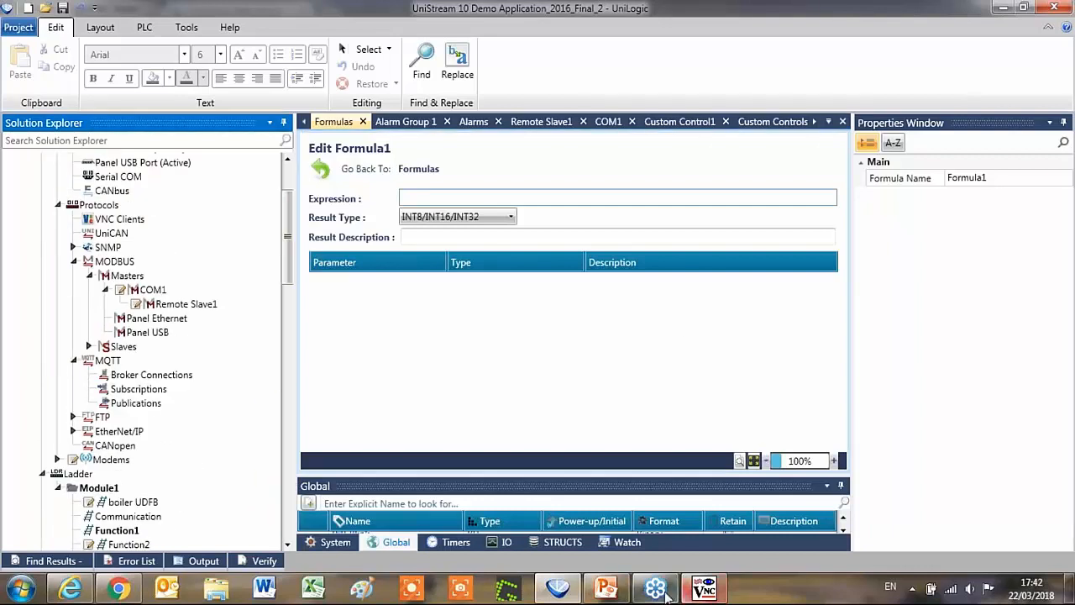